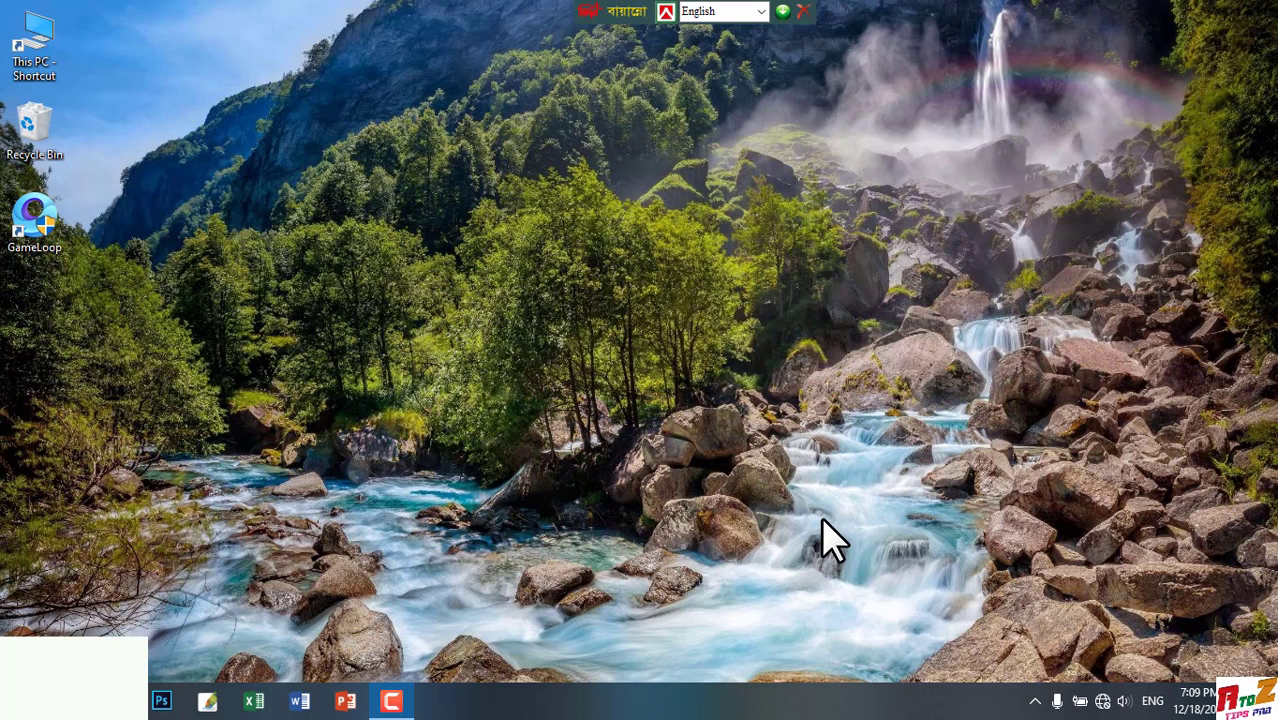
Open Excel and create a new blank workbook
click(254, 703)
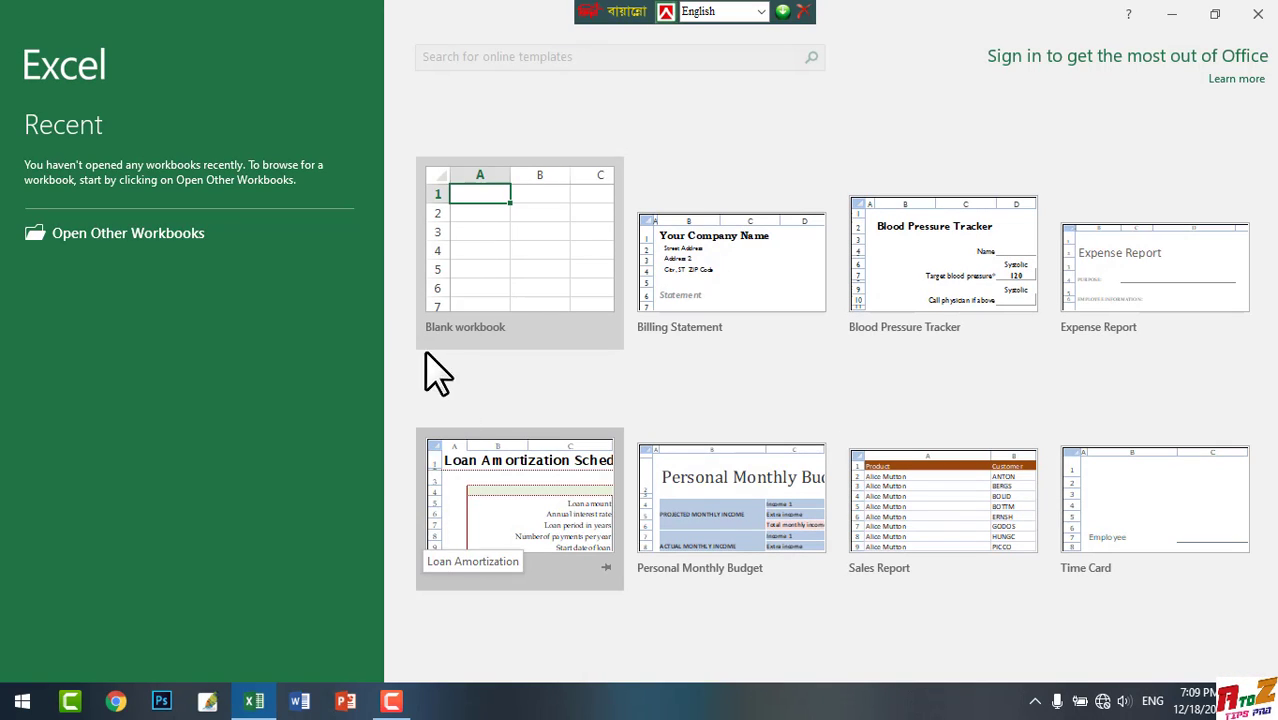
click(497, 252)
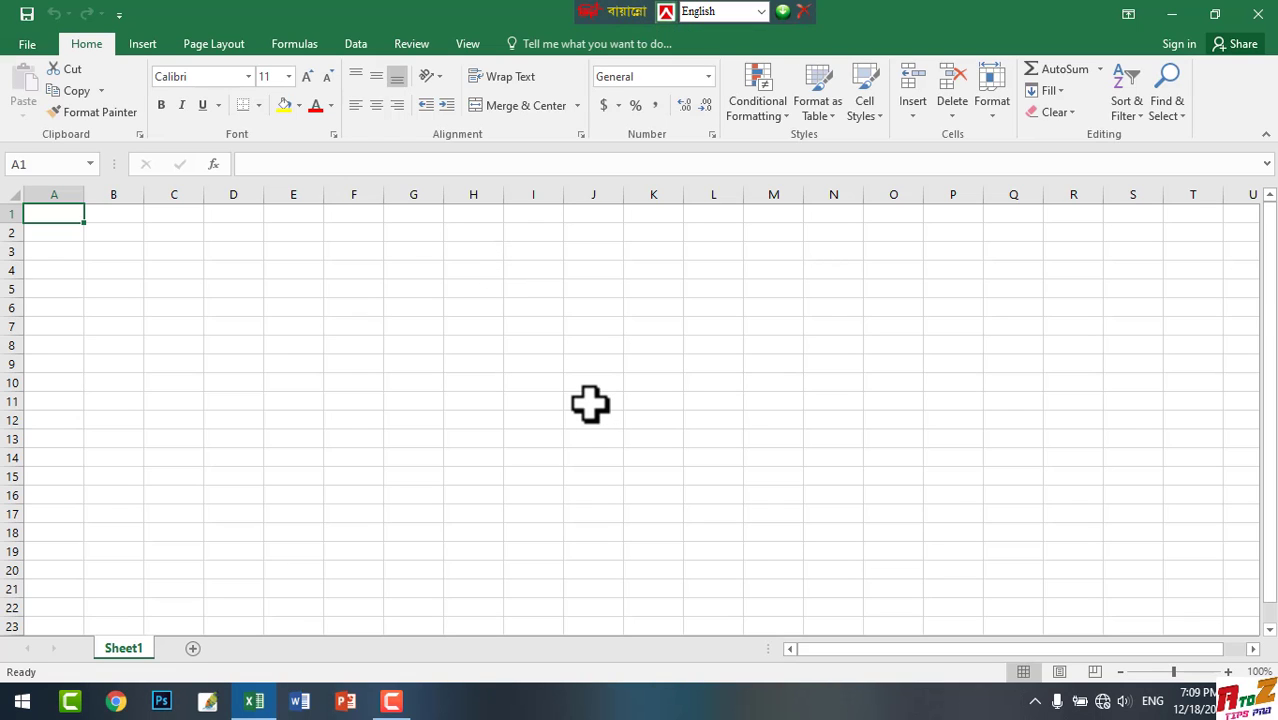
Enlarge the worksheet view to 175% zoom
scroll(588, 404, up, 3)
scroll(588, 404, up, 1)
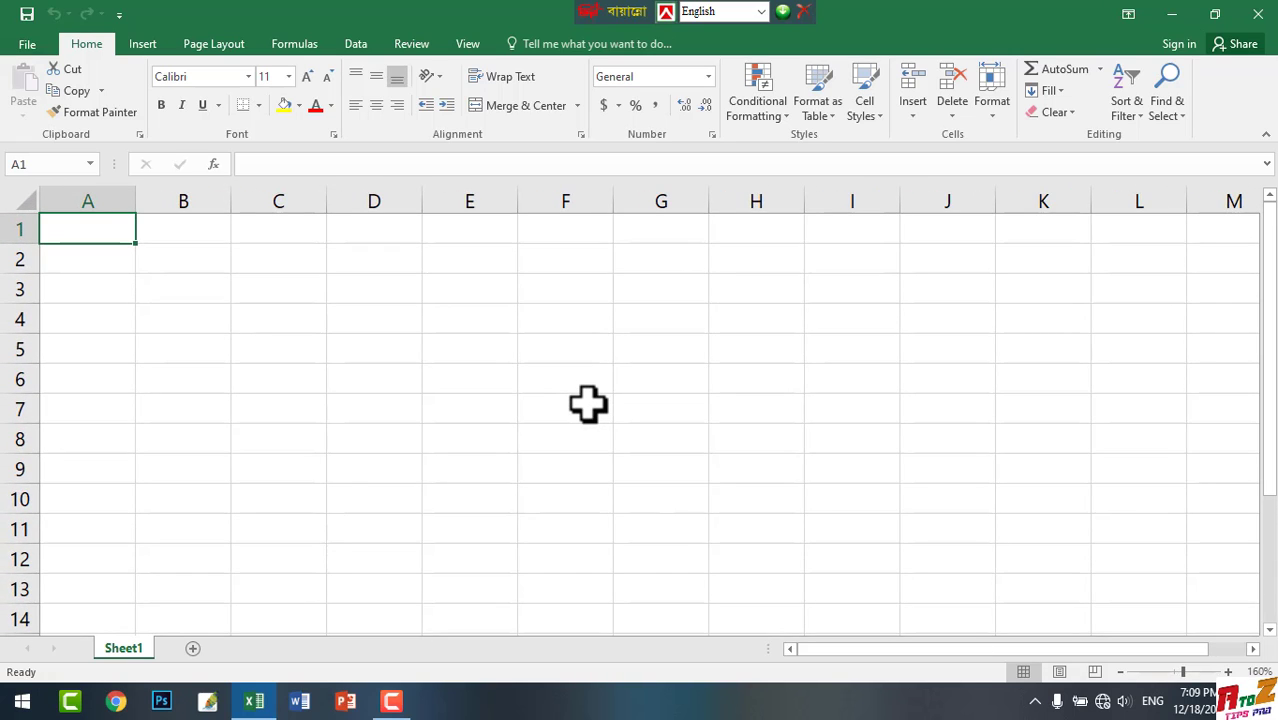
scroll(588, 404, up, 1)
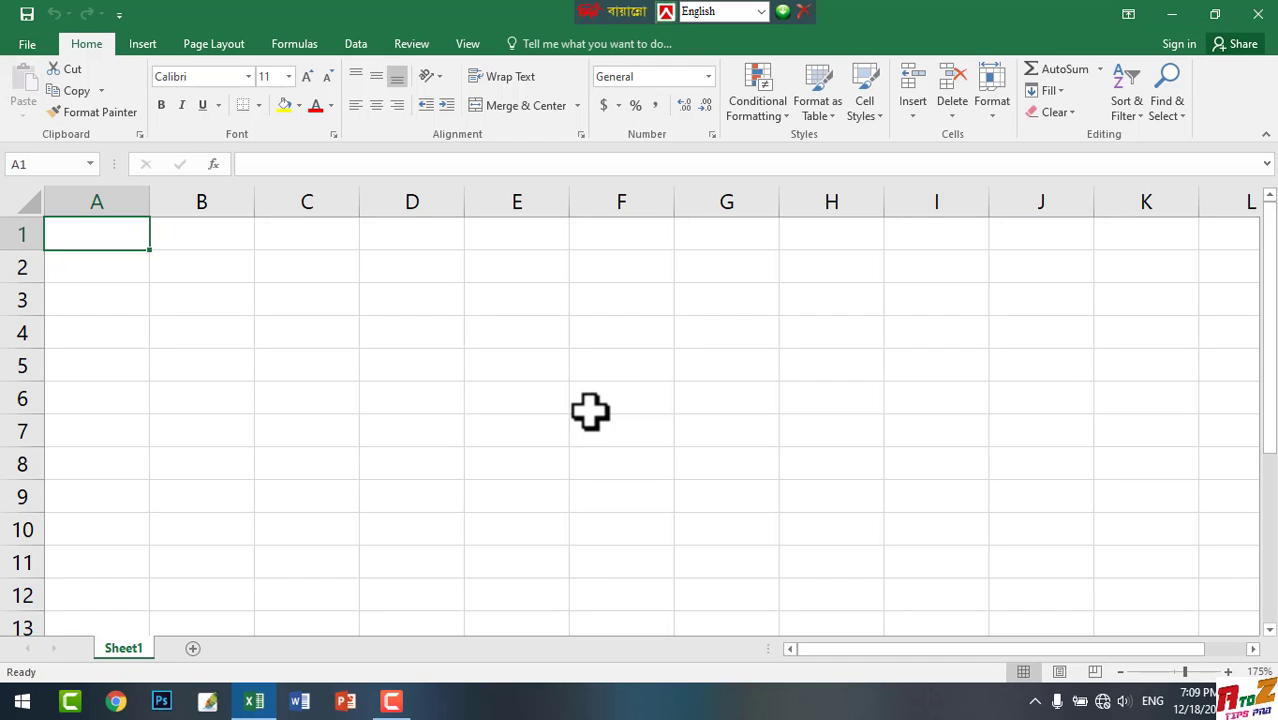
scroll(590, 411, up, 1)
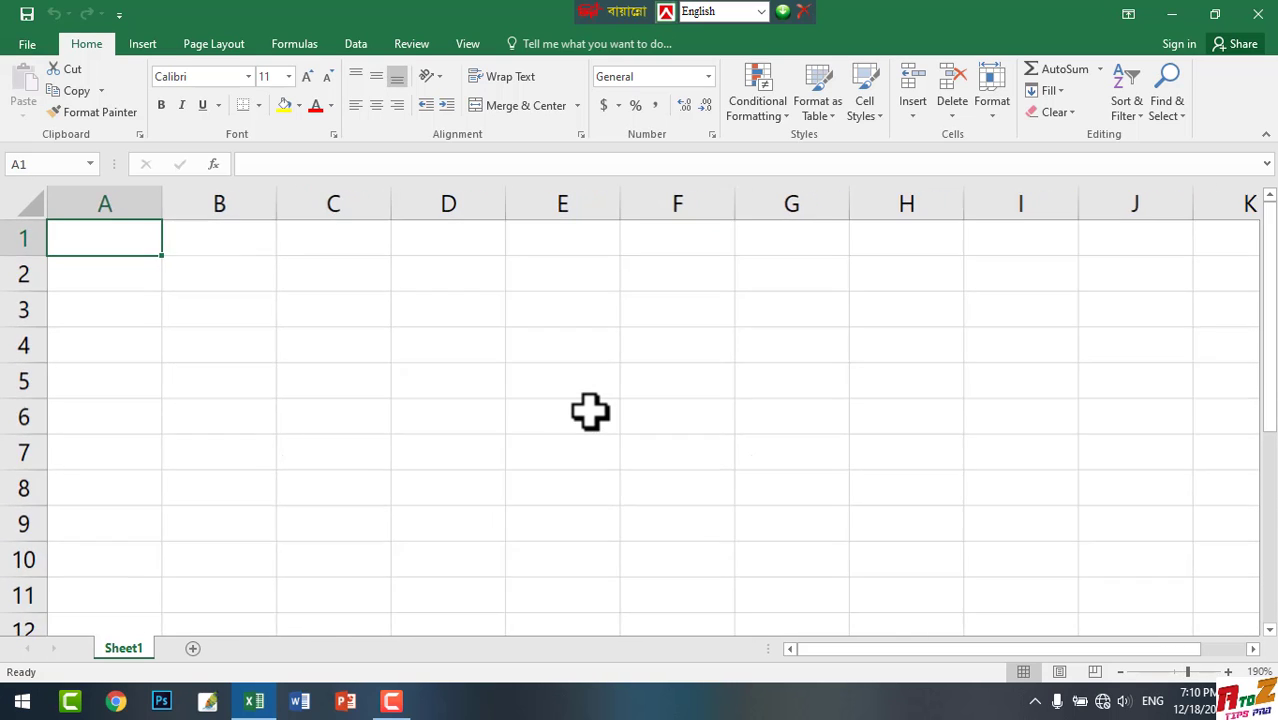
scroll(590, 411, up, 1)
scroll(590, 411, down, 1)
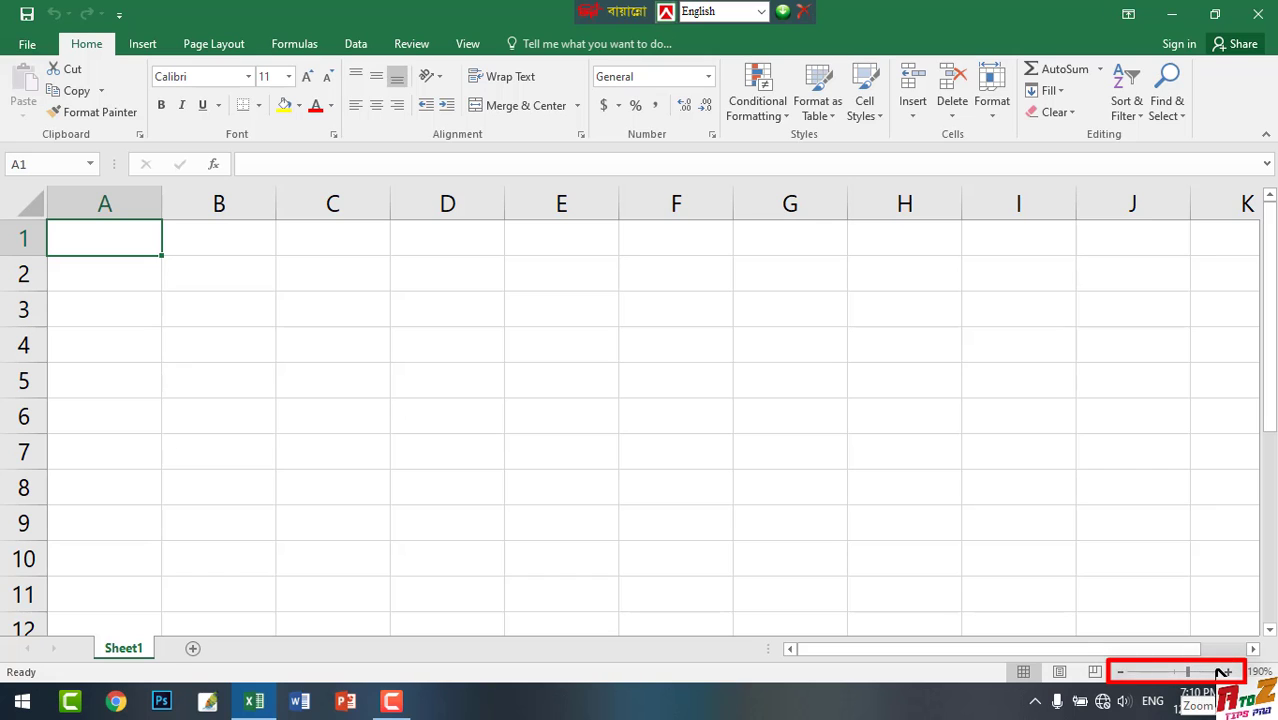
click(1163, 672)
drag(1177, 673, 1193, 673)
click(1181, 673)
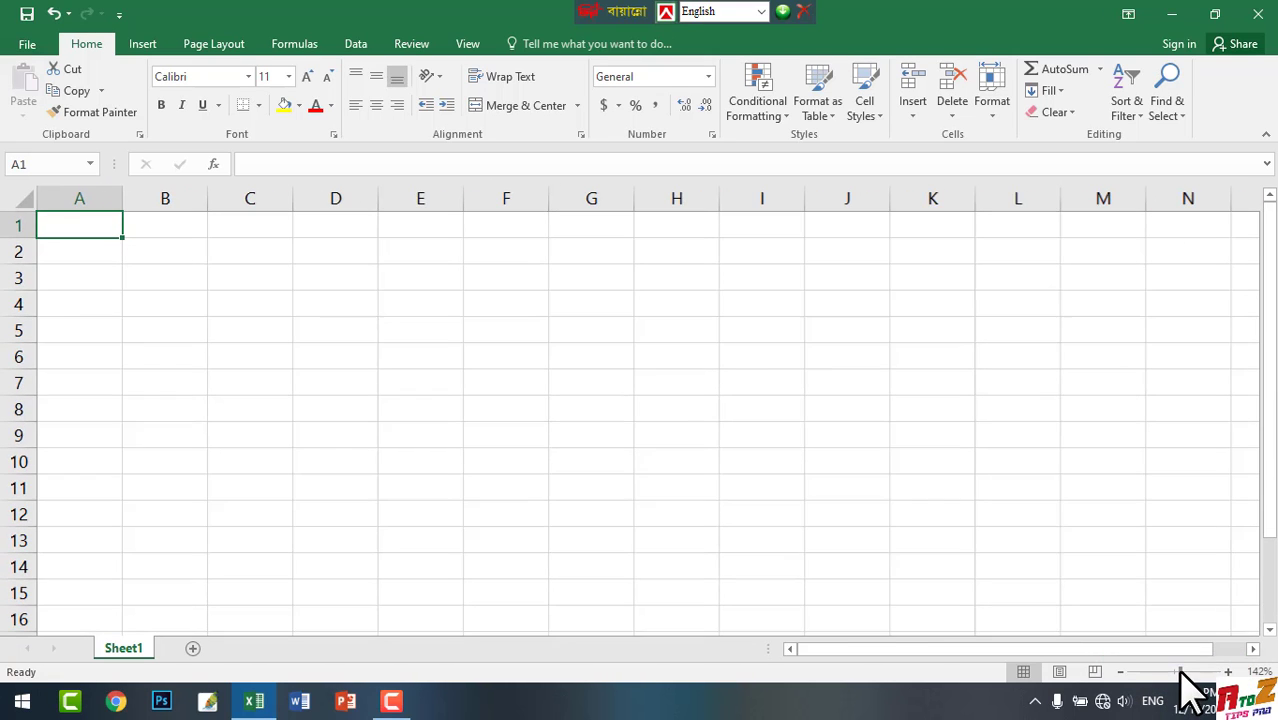
scroll(831, 516, up, 3)
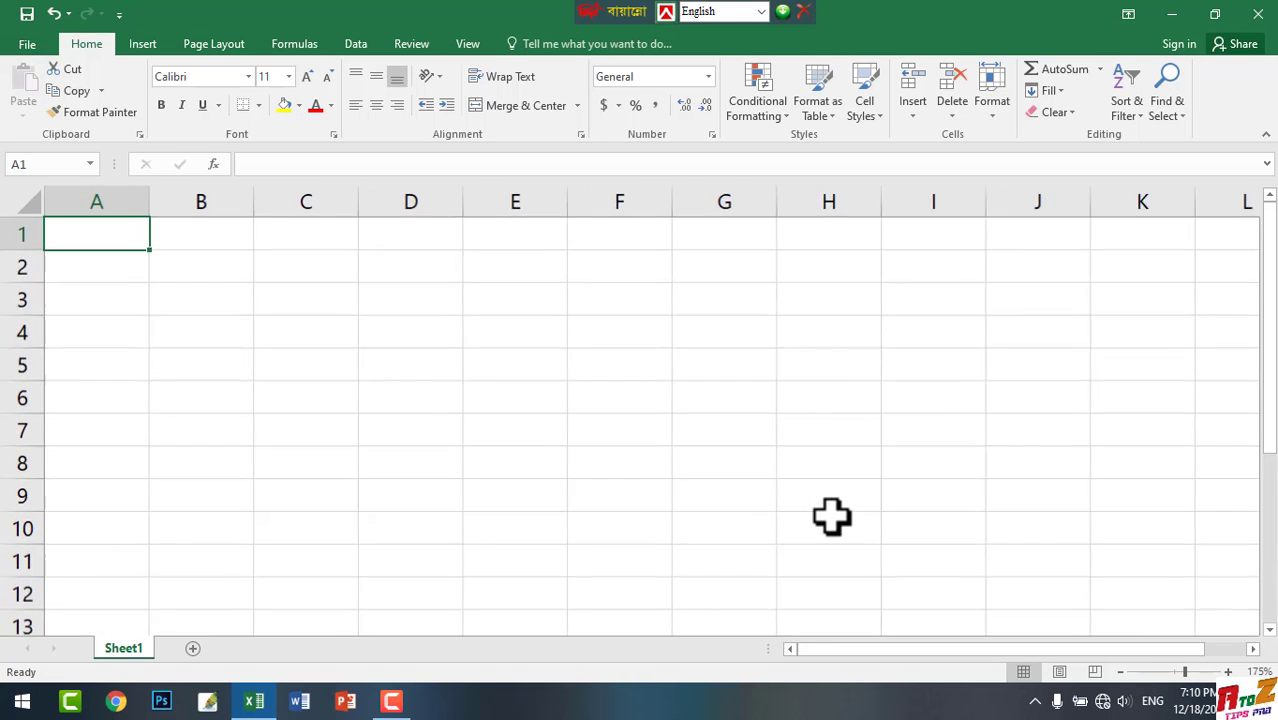
scroll(830, 515, down, 3)
scroll(830, 515, up, 2)
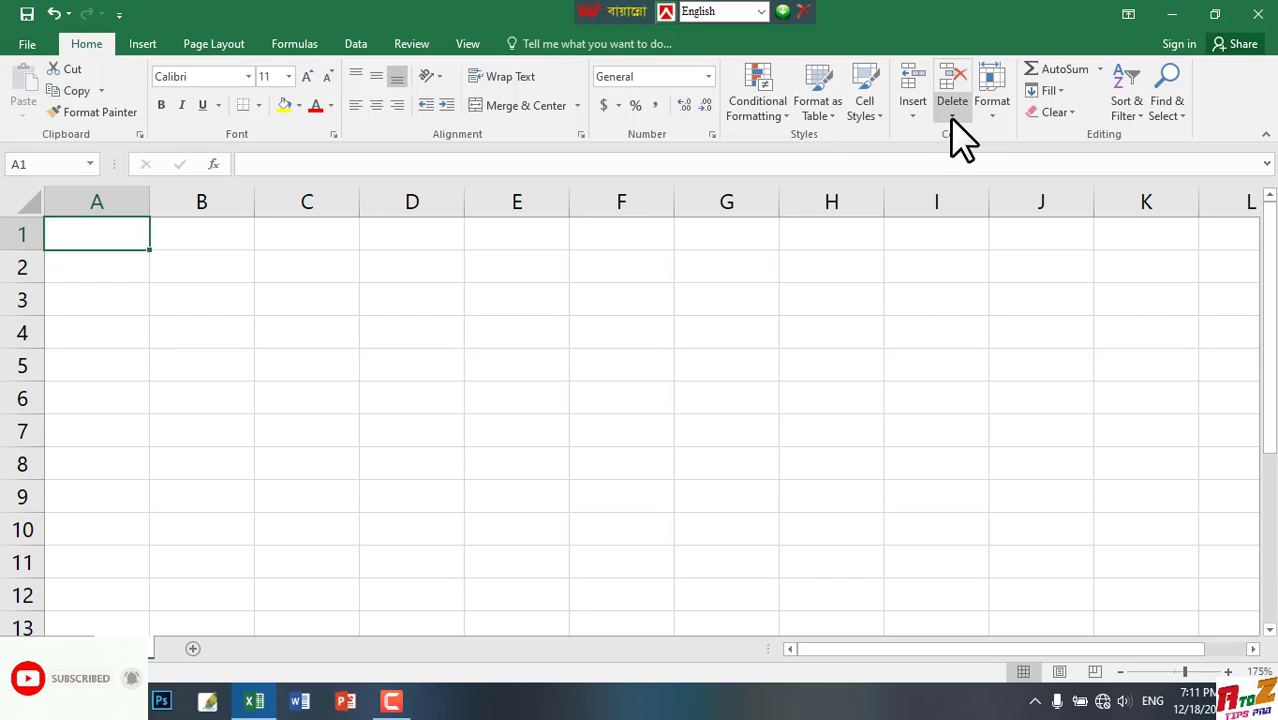
click(297, 266)
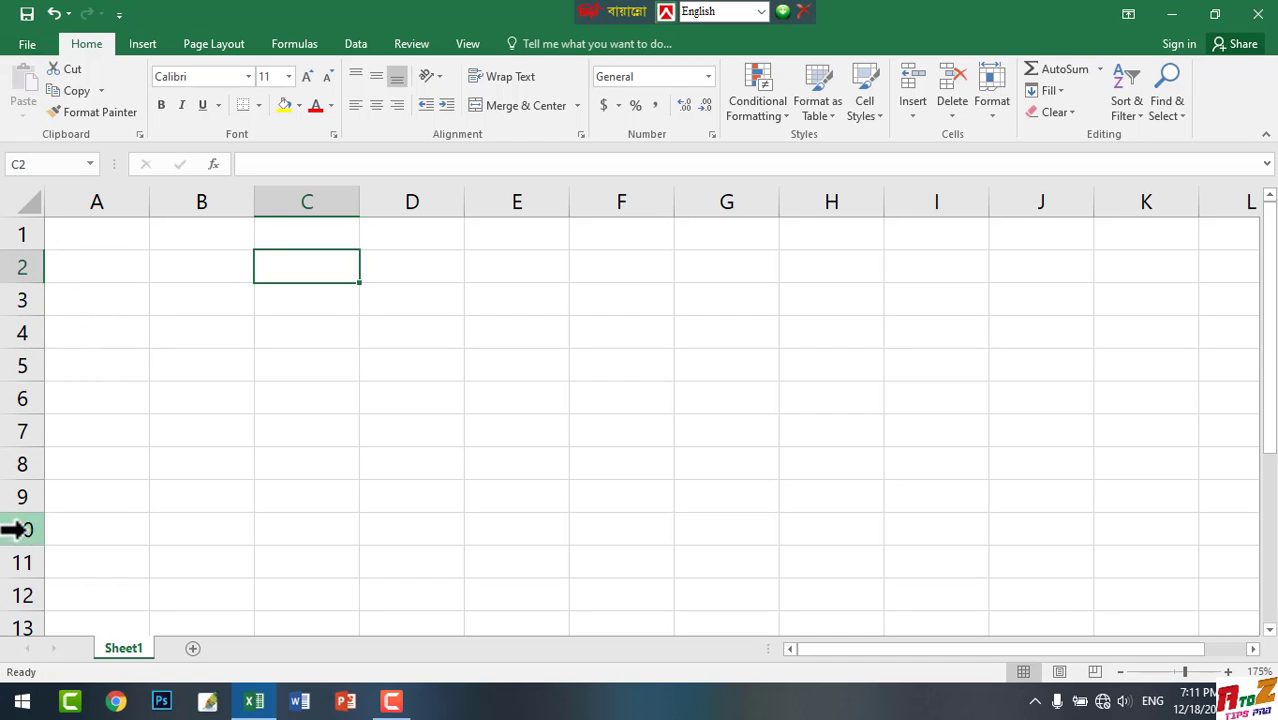
click(314, 306)
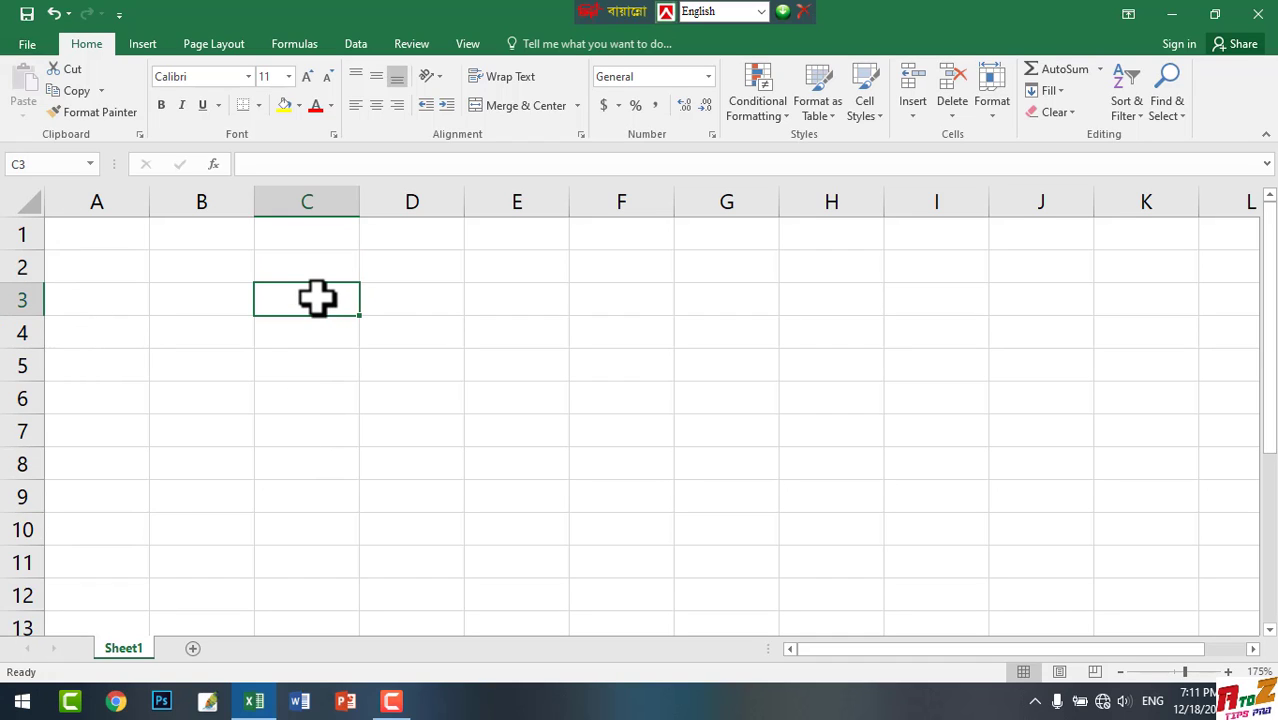
click(436, 306)
click(505, 310)
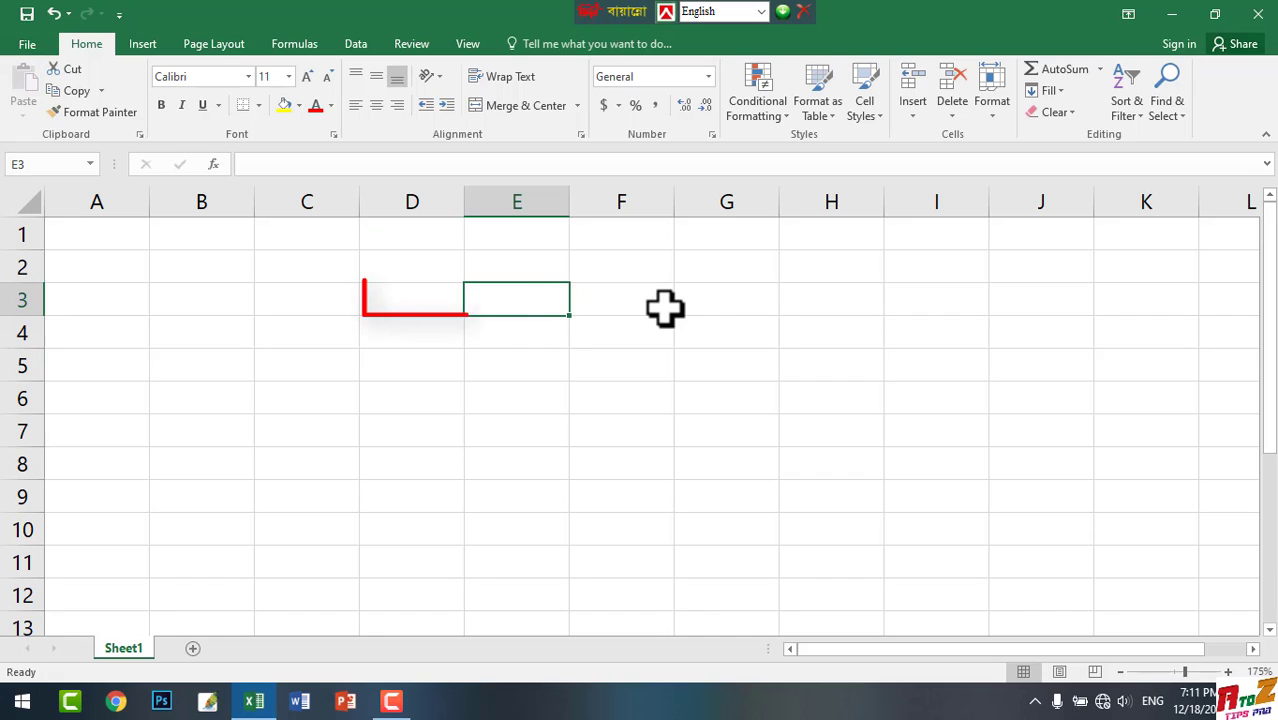
click(665, 309)
click(733, 330)
click(725, 302)
click(613, 302)
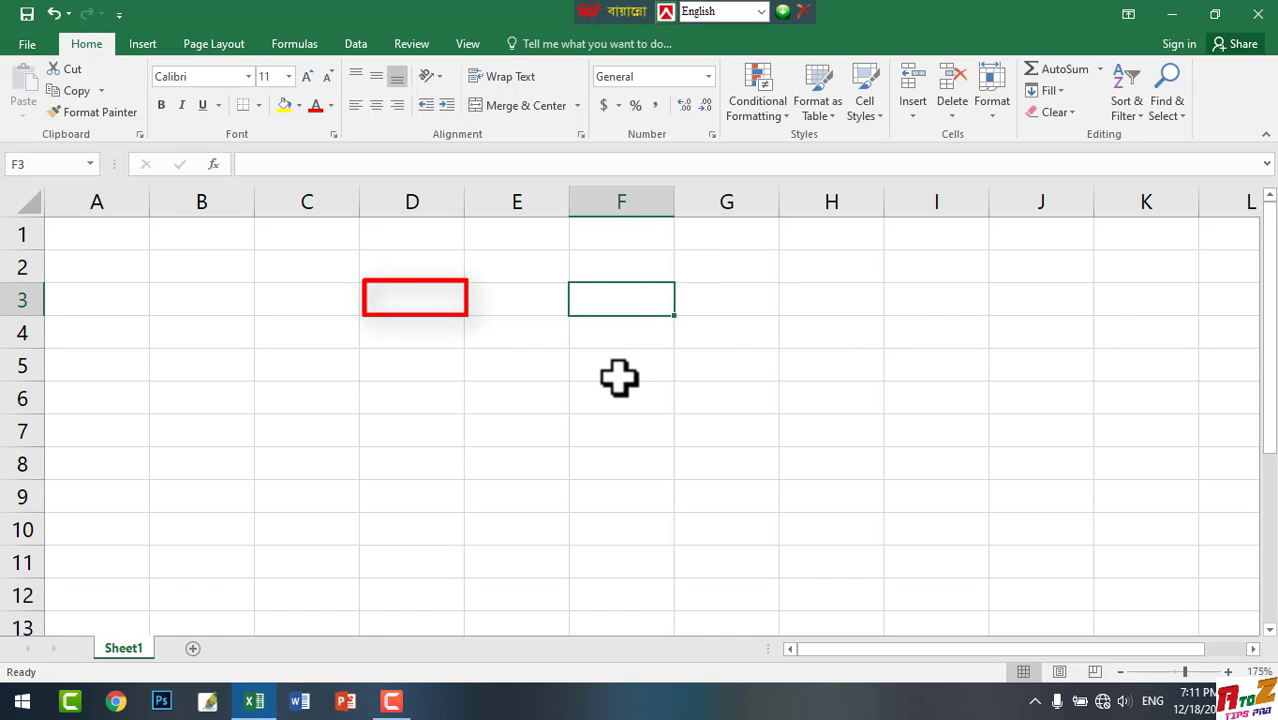
click(515, 300)
click(405, 337)
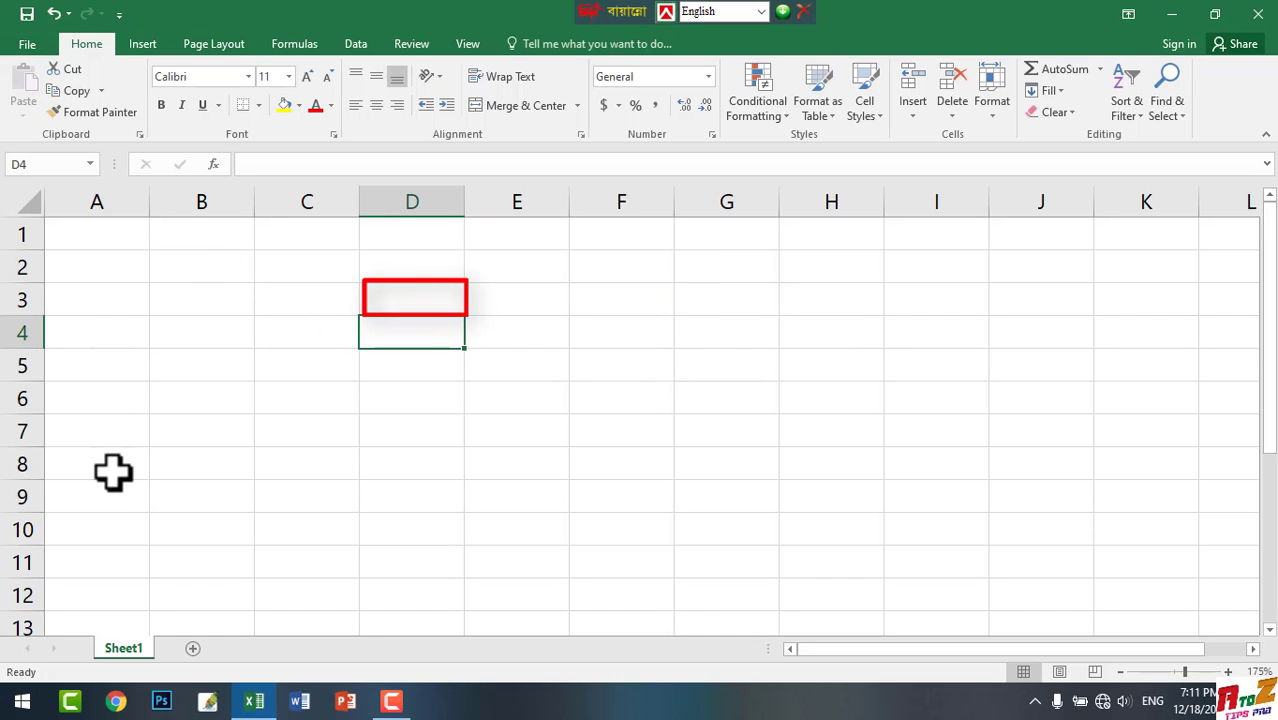
click(525, 386)
click(632, 368)
click(425, 341)
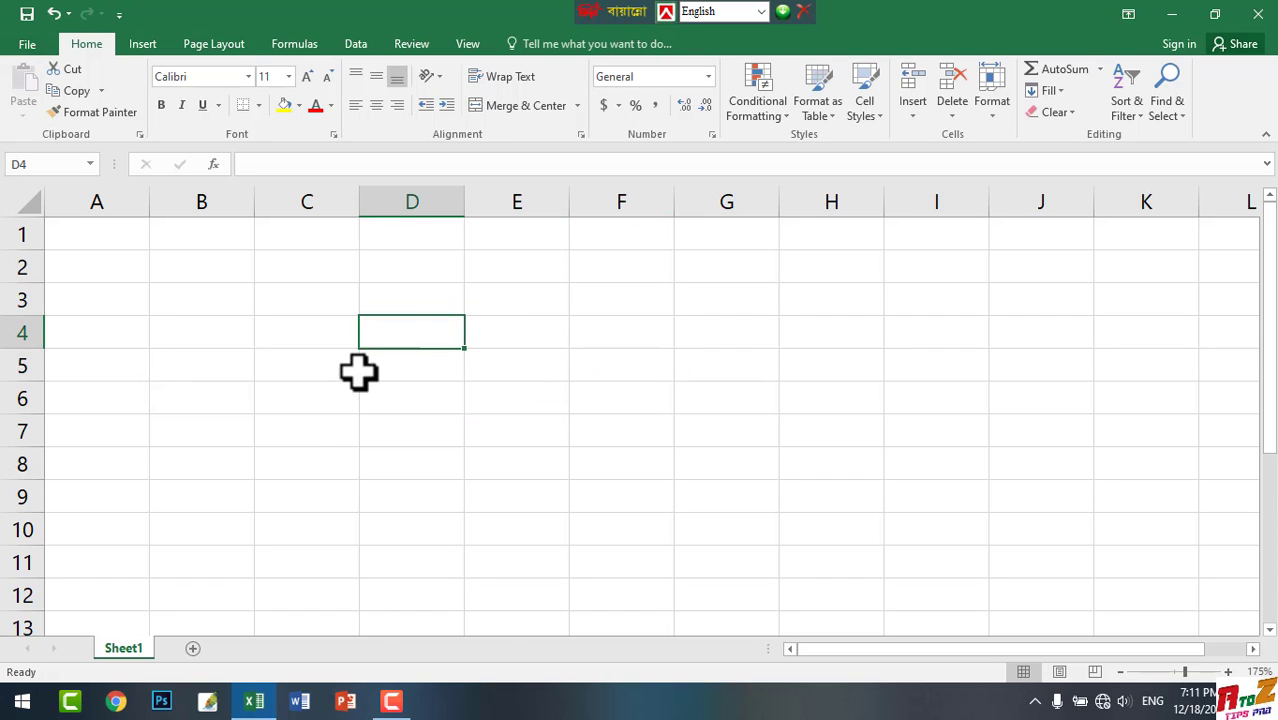
click(314, 424)
click(474, 490)
click(510, 376)
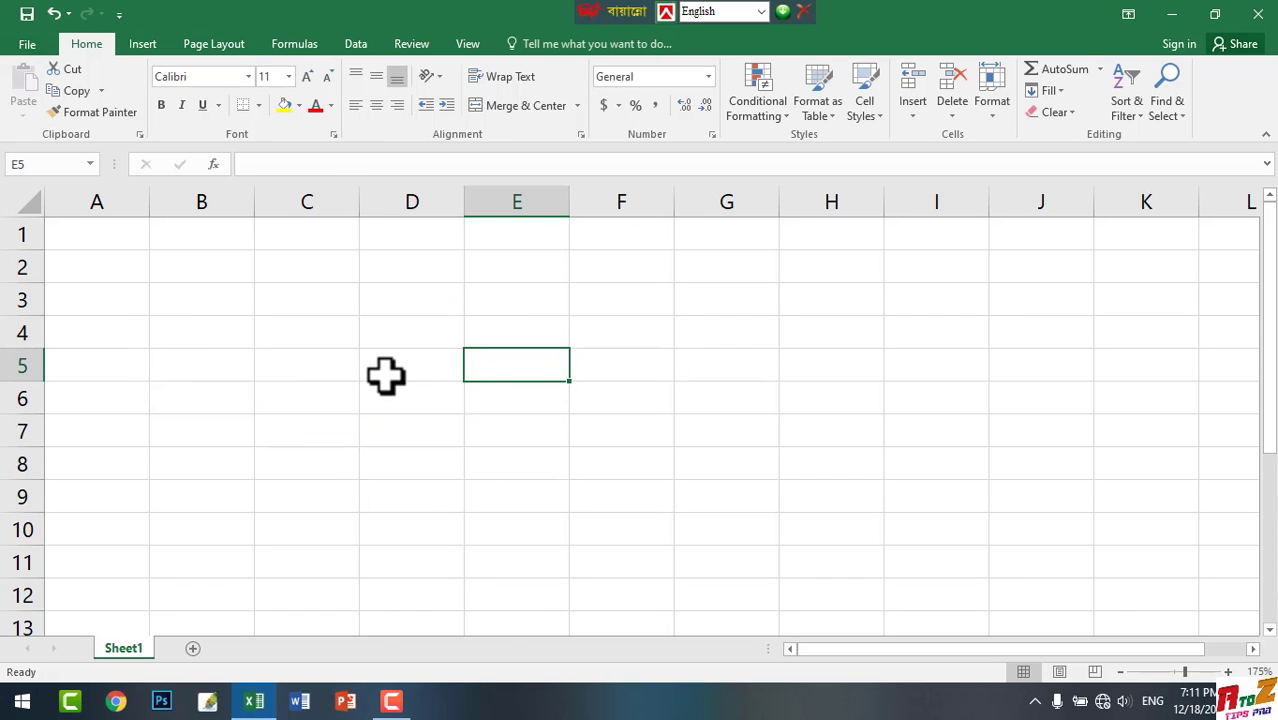
click(200, 365)
click(434, 352)
click(559, 465)
click(306, 429)
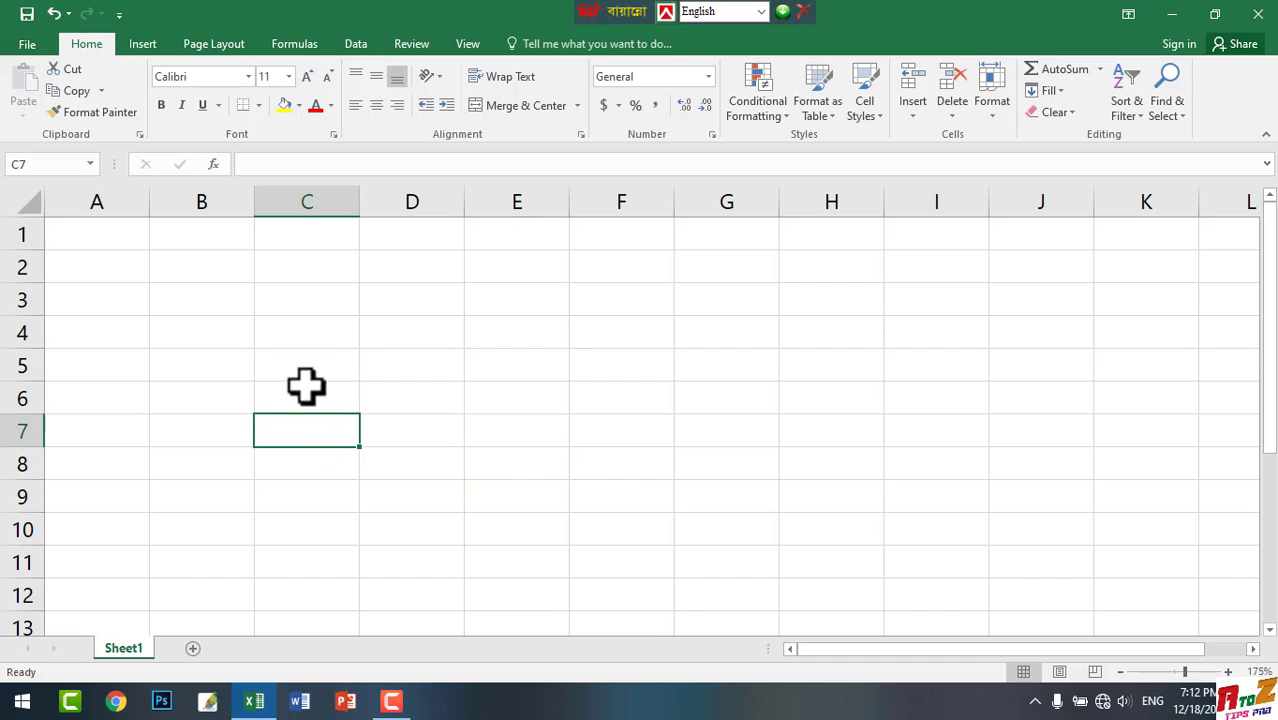
Enter the formula =sum(25+25) in cell C5
click(307, 364)
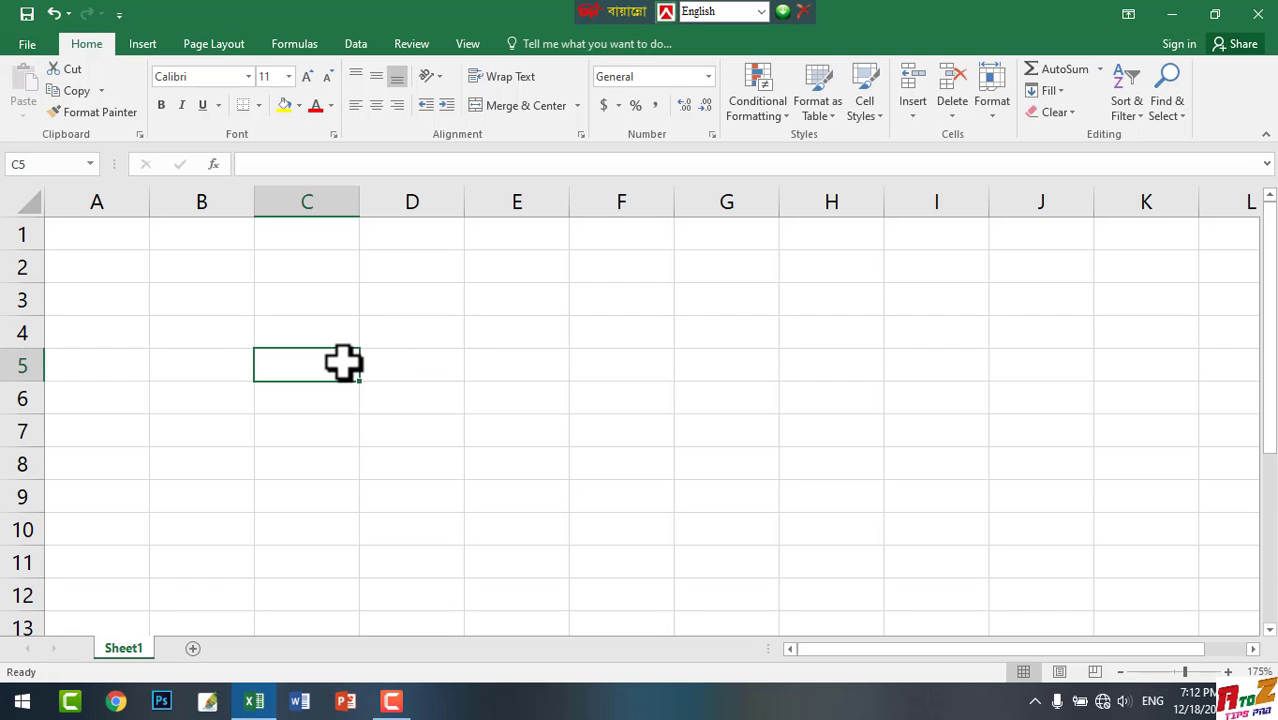
double_click(343, 364)
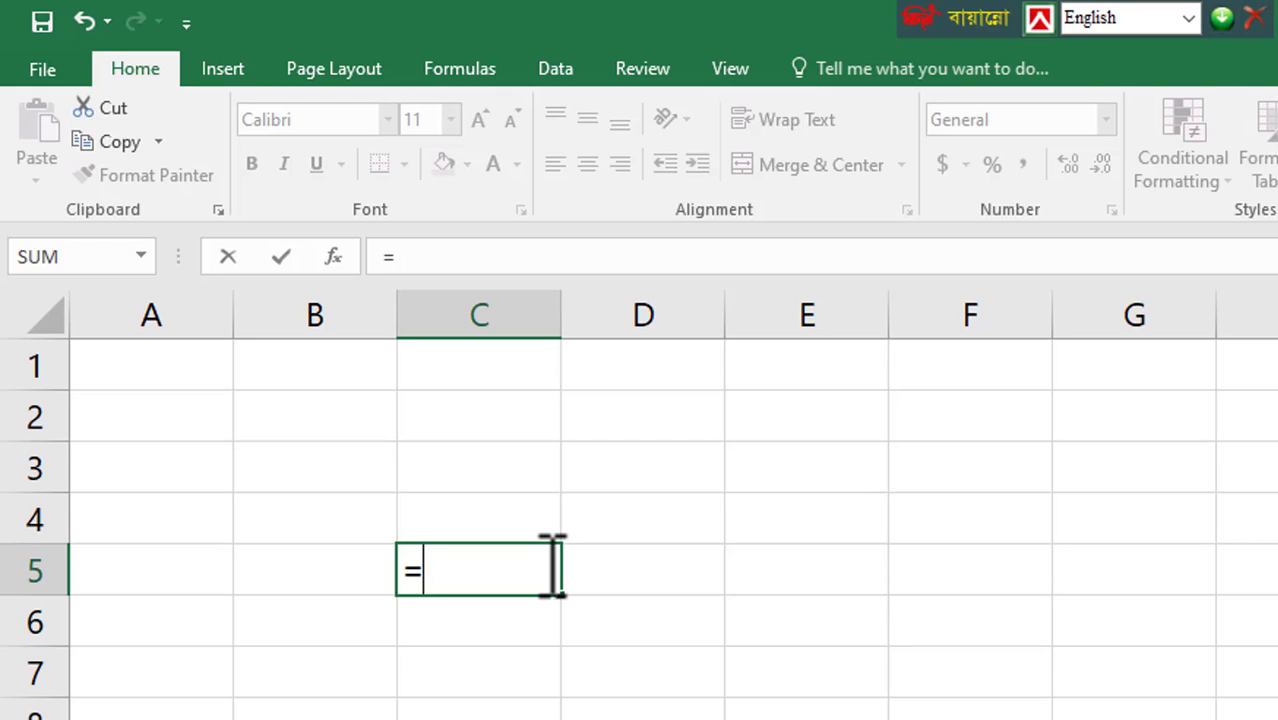
text(sun)
key(BackSpace)
text(m)
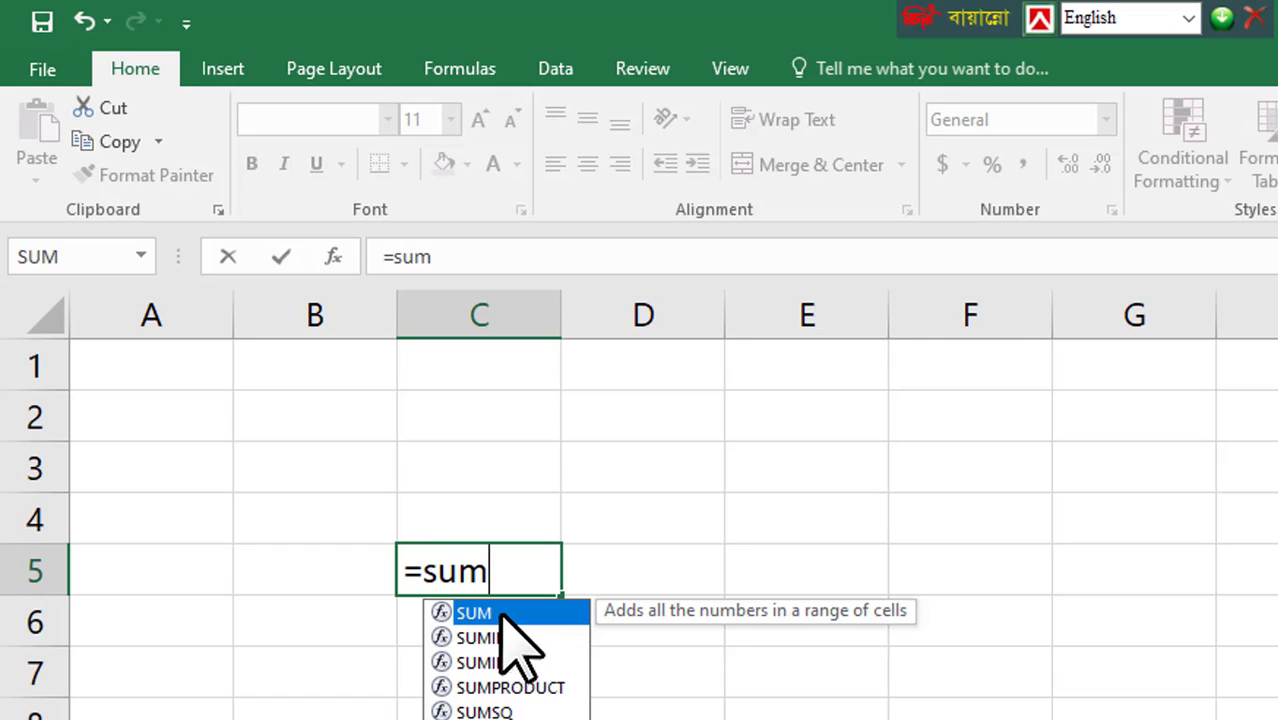
key(Escape)
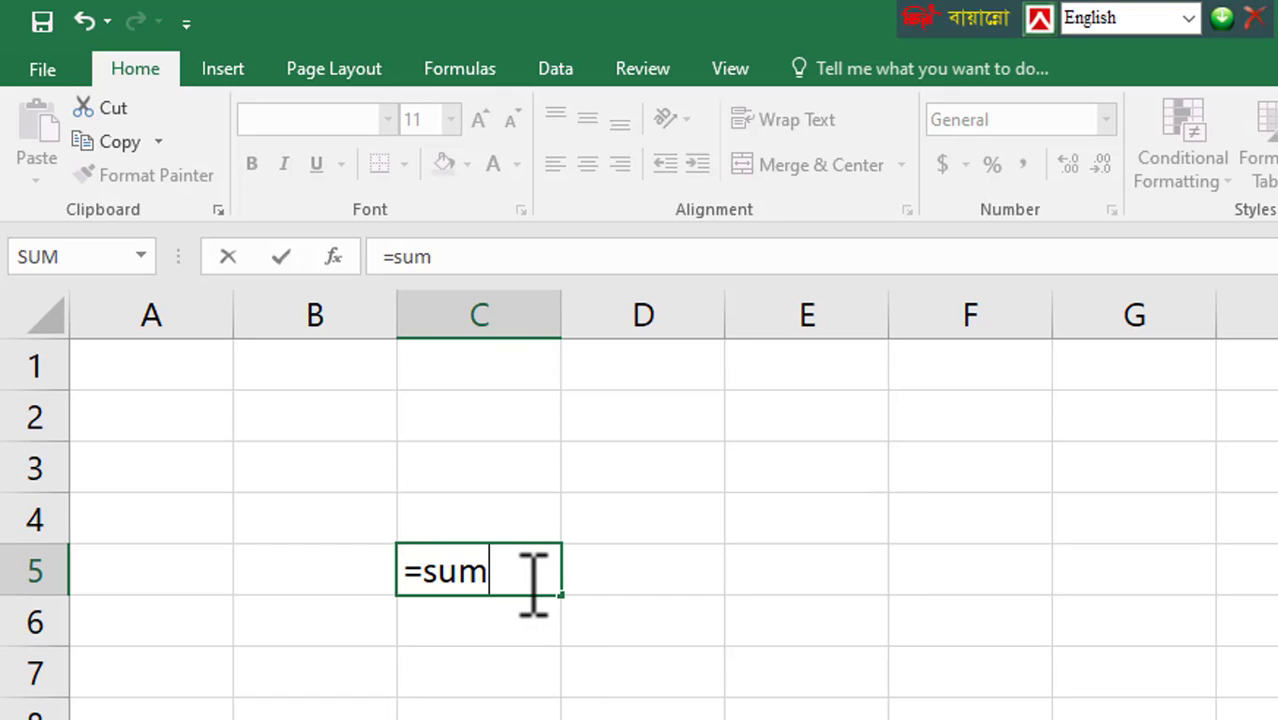
text(()
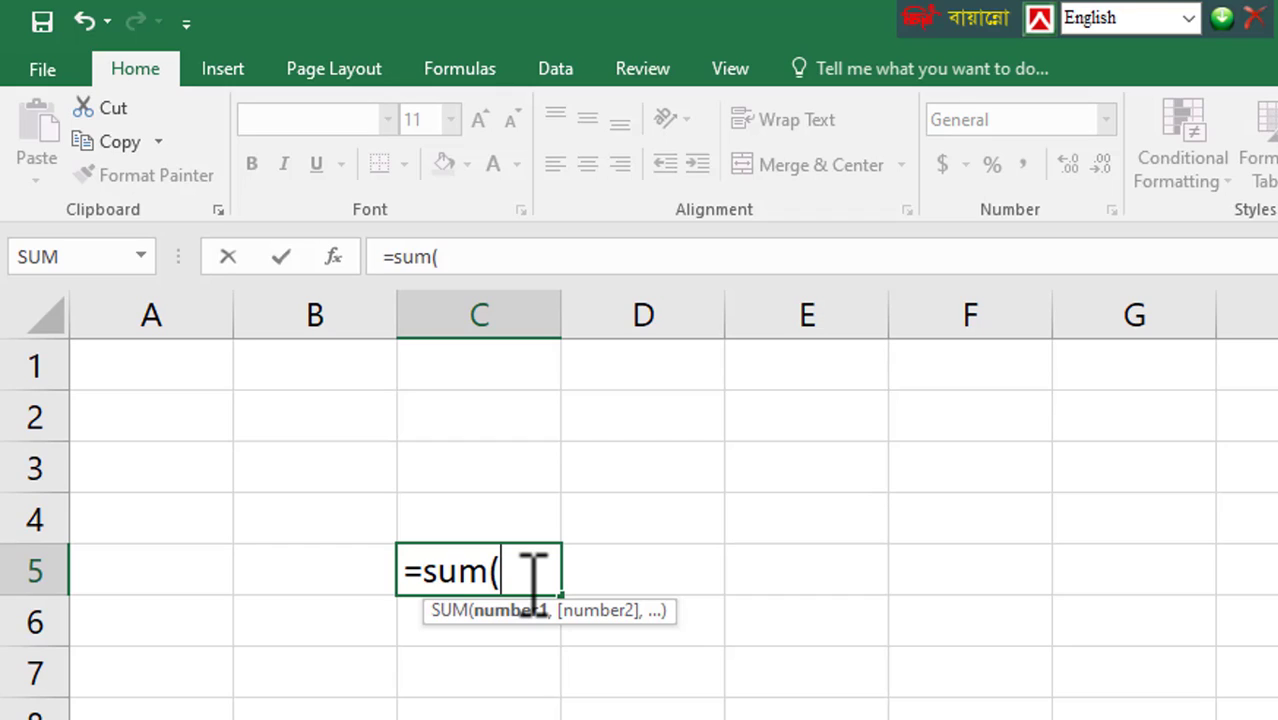
text(25+2)
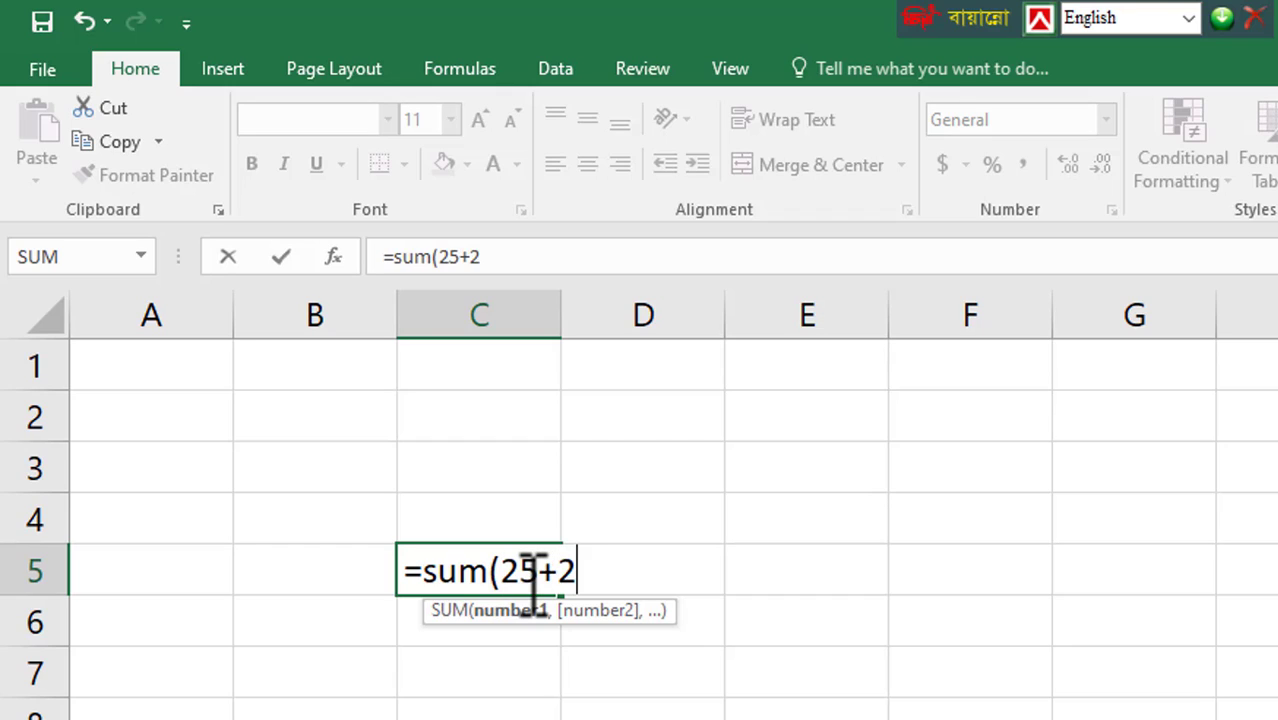
text(5))
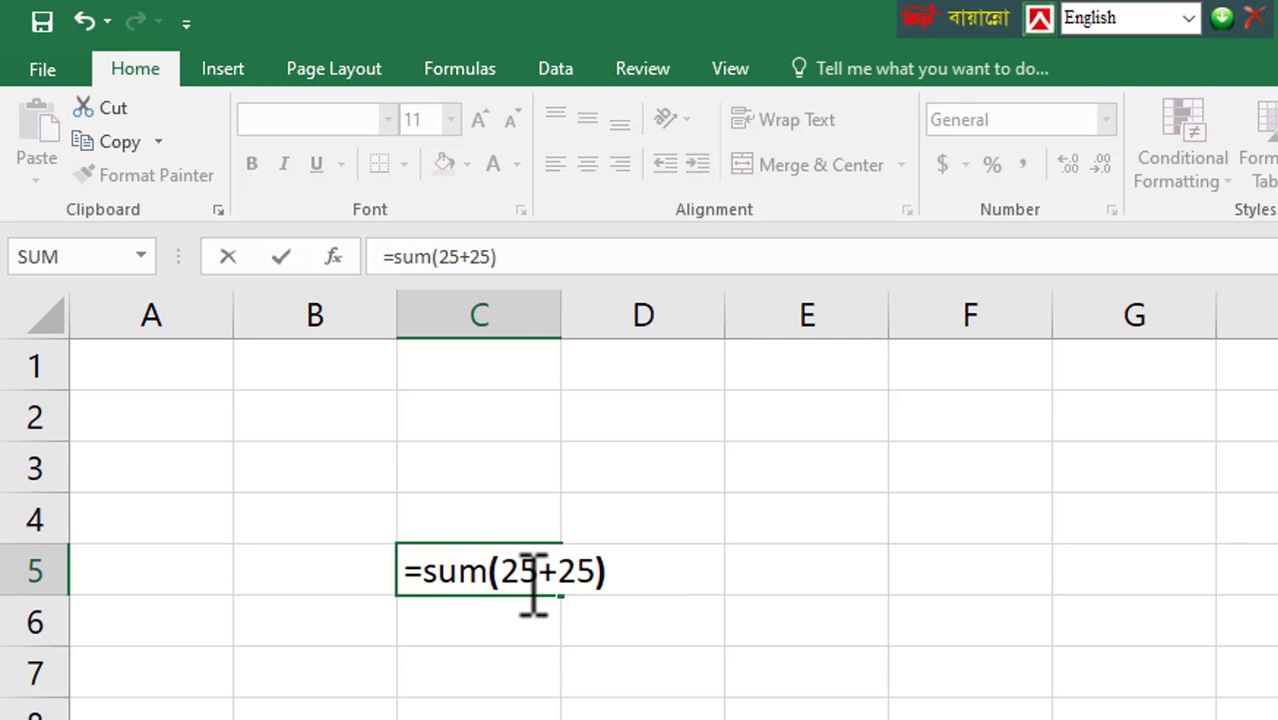
key(Return)
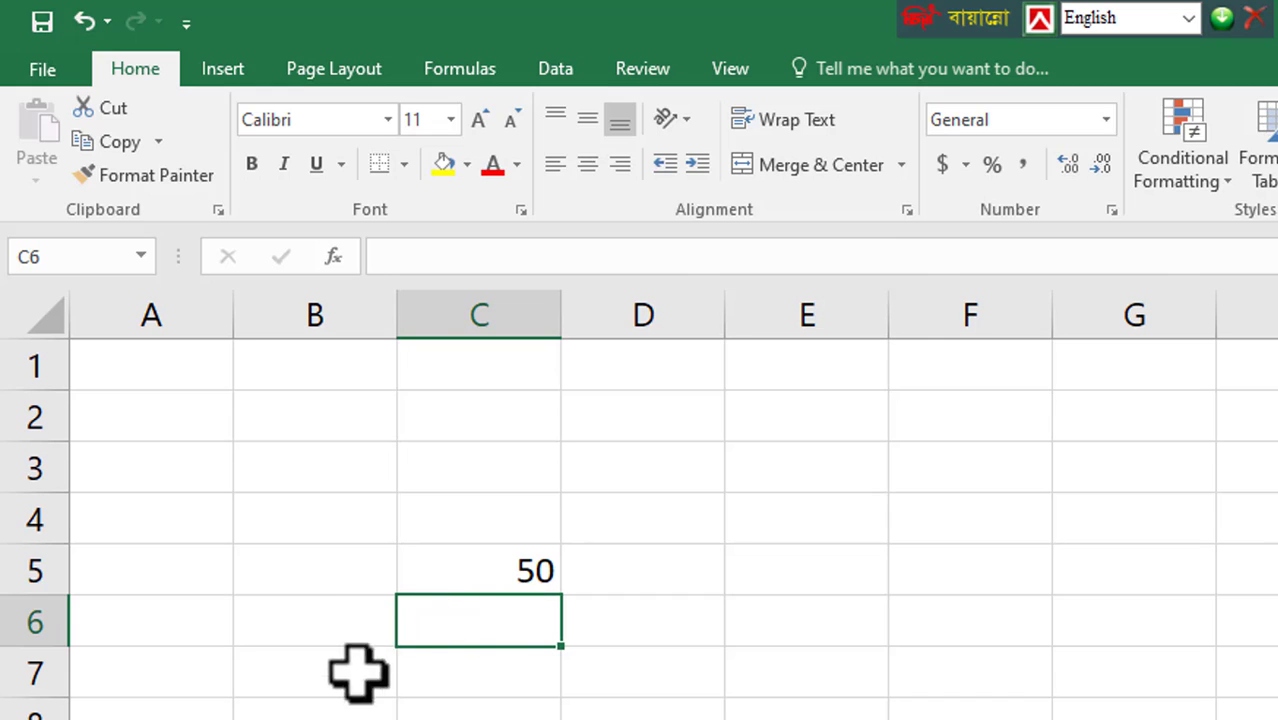
Review the SUM formula stored in cell C5, leaving its contents as they are
click(478, 571)
double_click(490, 567)
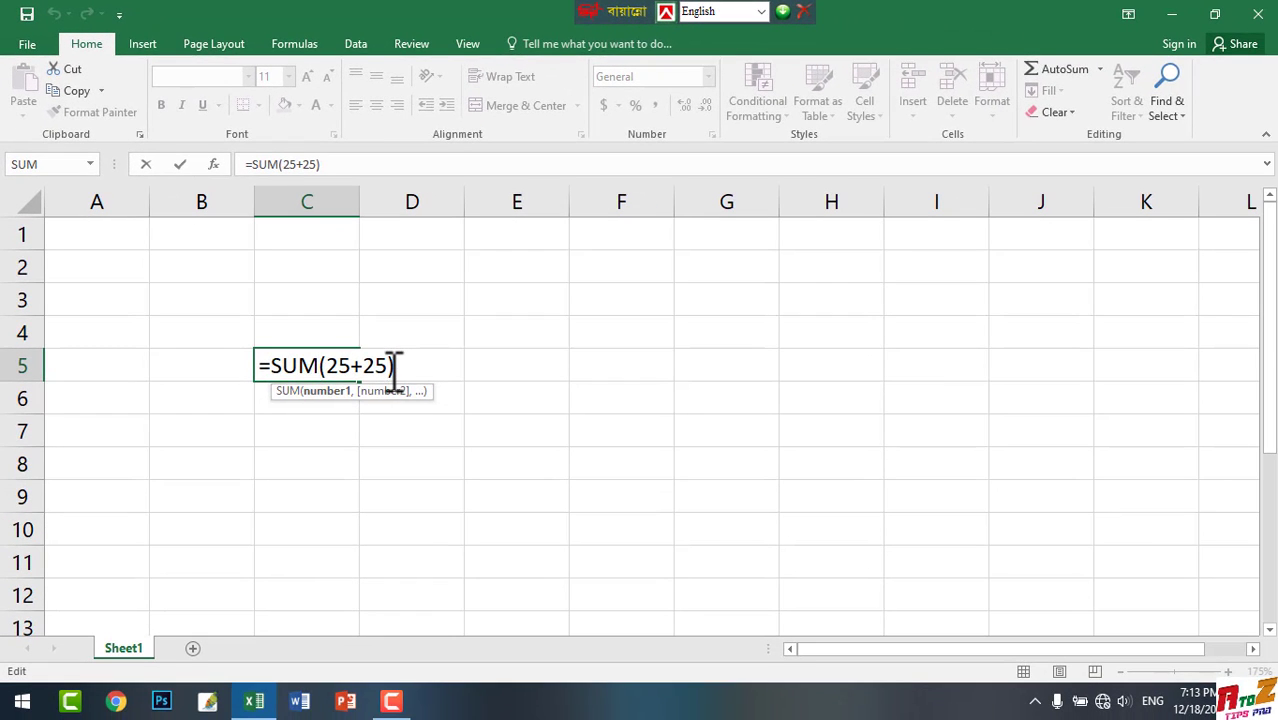
drag(394, 371, 259, 349)
click(447, 369)
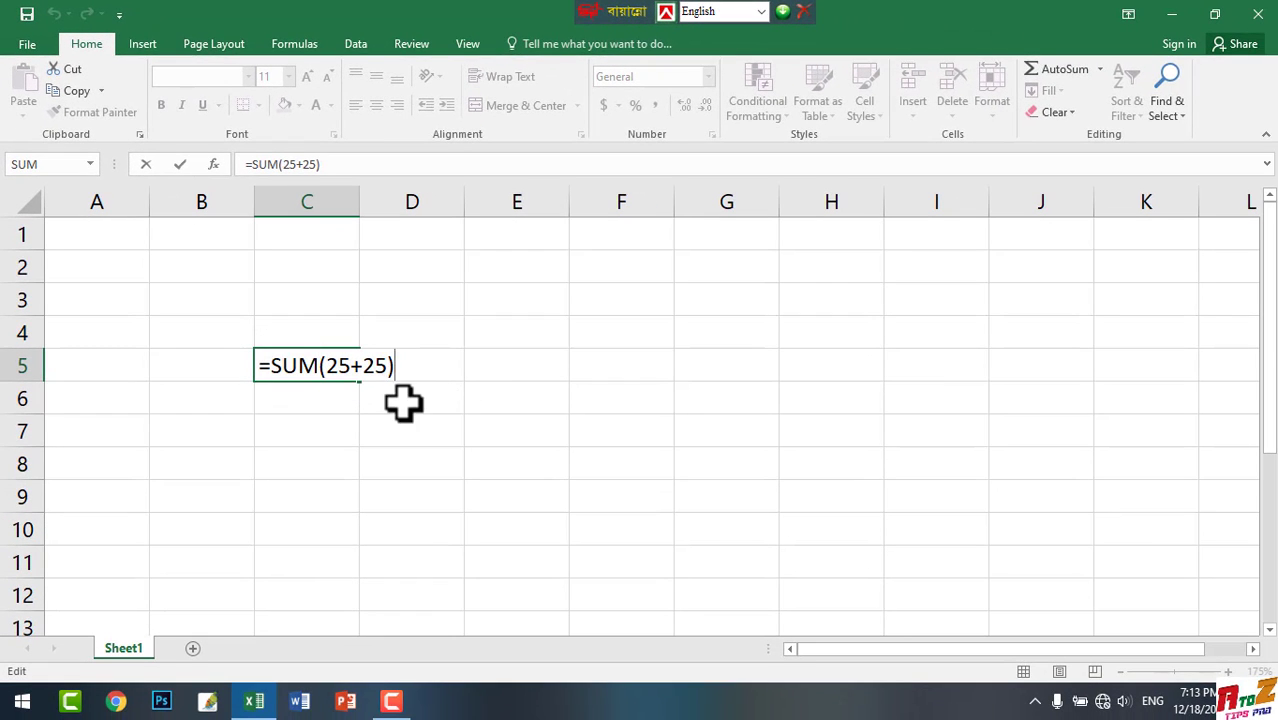
click(350, 458)
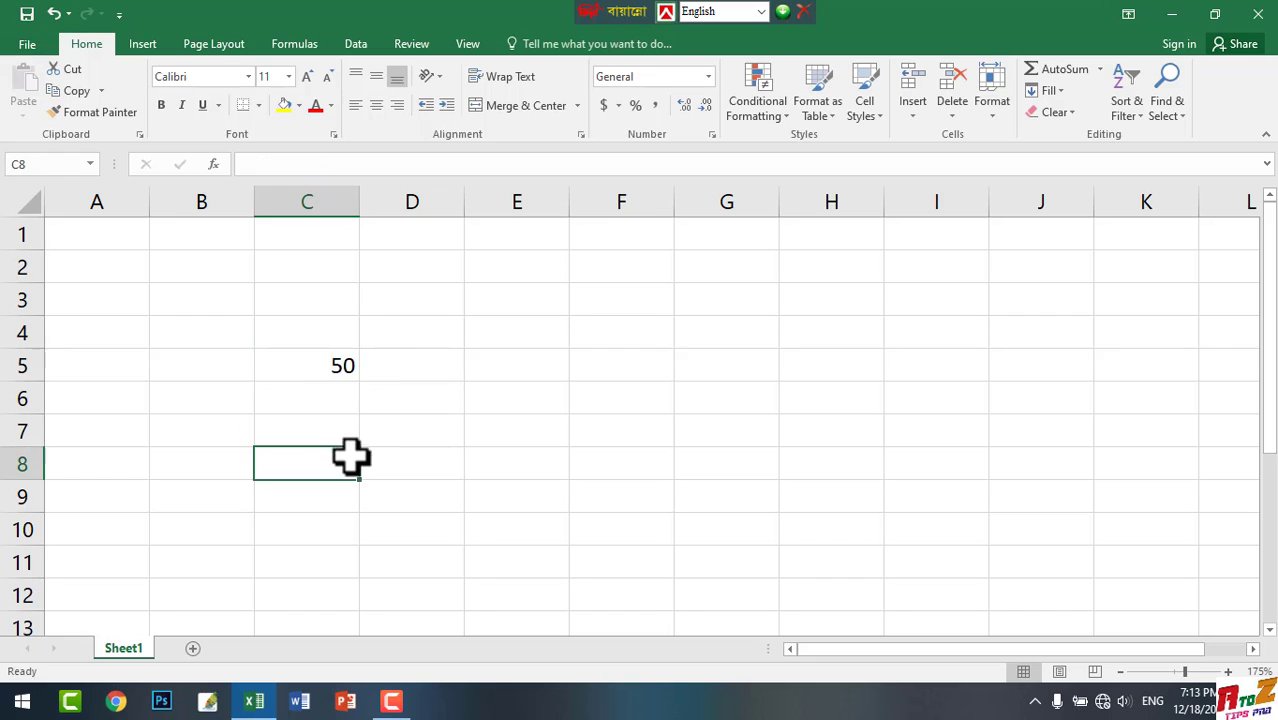
click(331, 434)
click(407, 452)
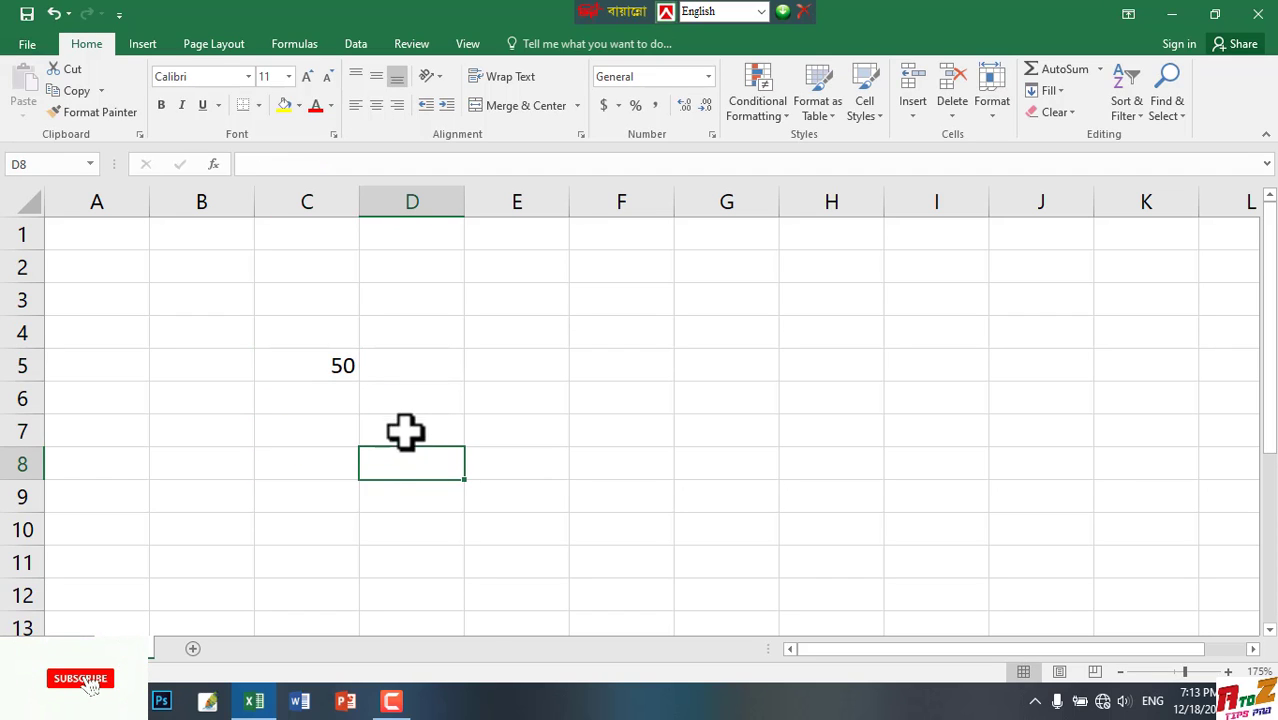
click(426, 370)
Fill cells D7 to H7 with the numbers 10, 20, 30, 15 and 100
click(408, 436)
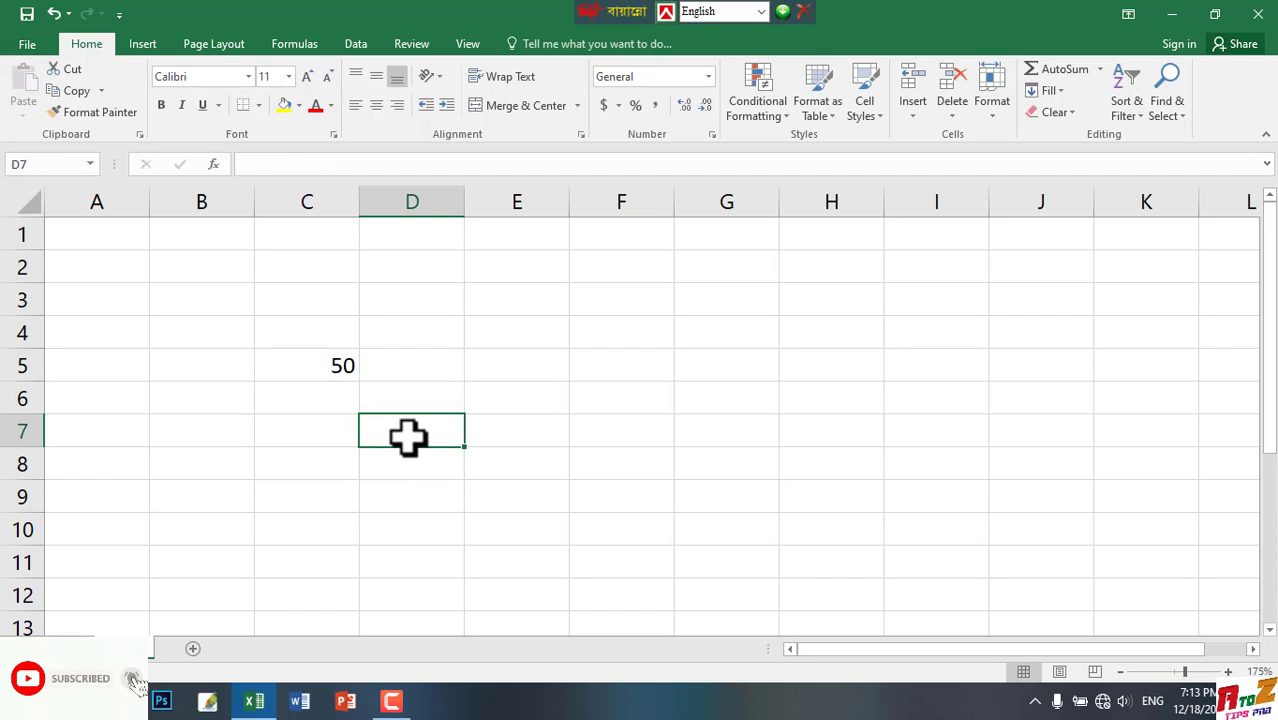
text(10)
click(548, 433)
text(20)
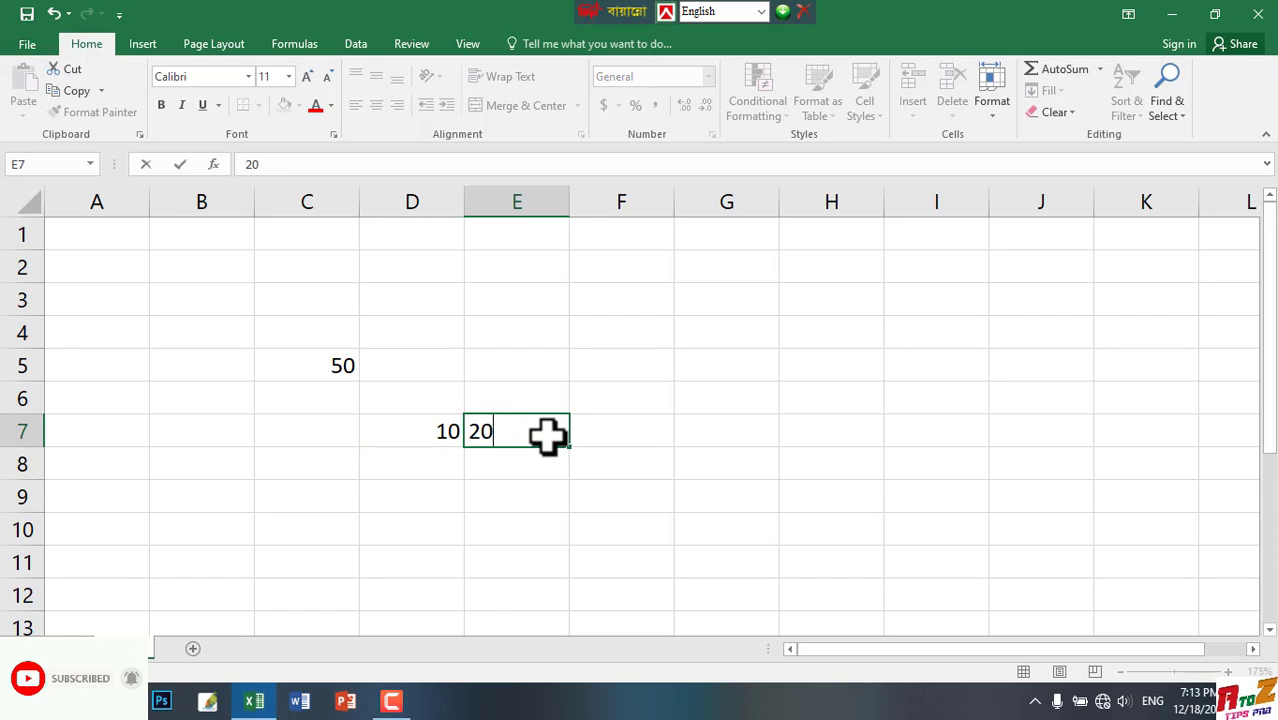
click(625, 428)
text(30)
click(734, 432)
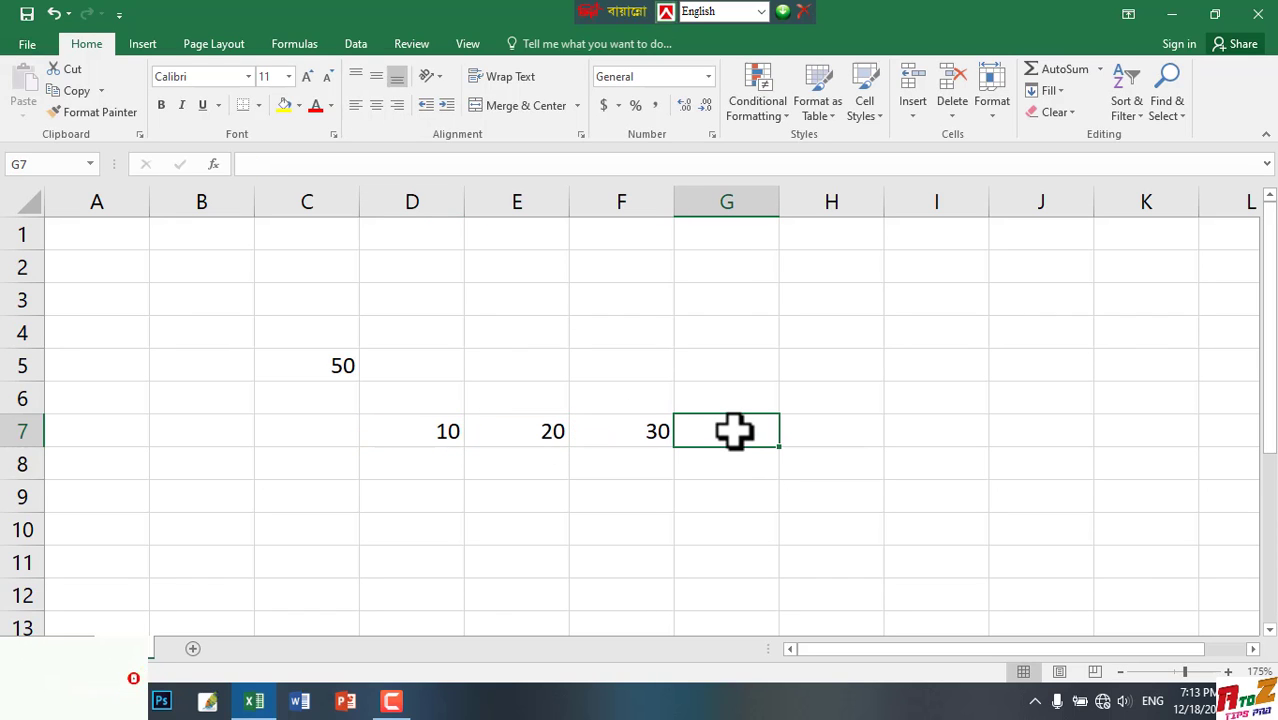
text(15)
click(820, 443)
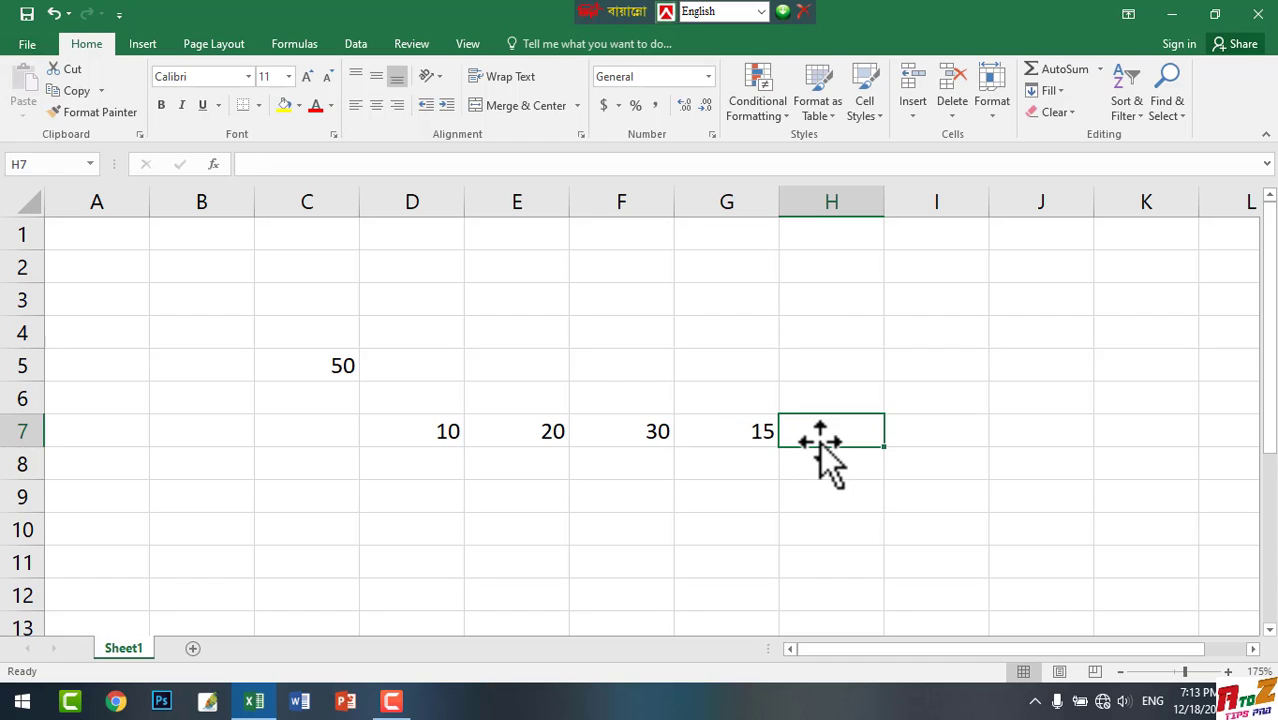
text(100)
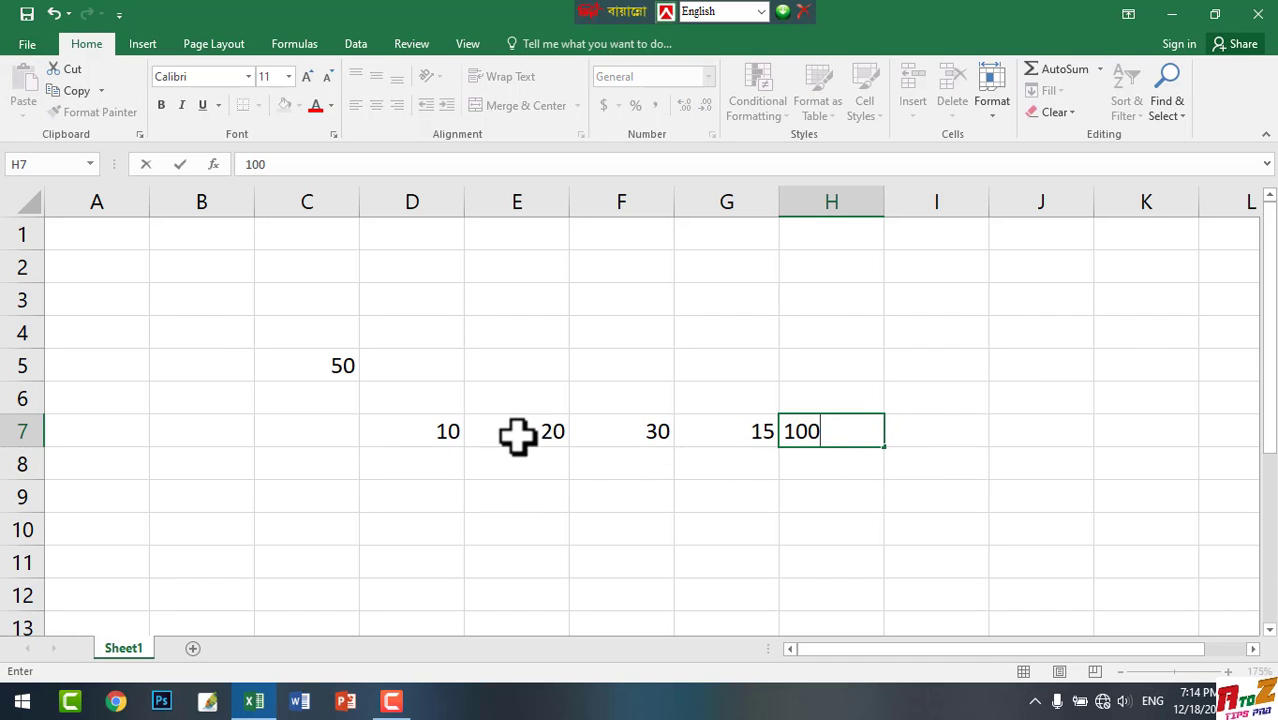
click(937, 430)
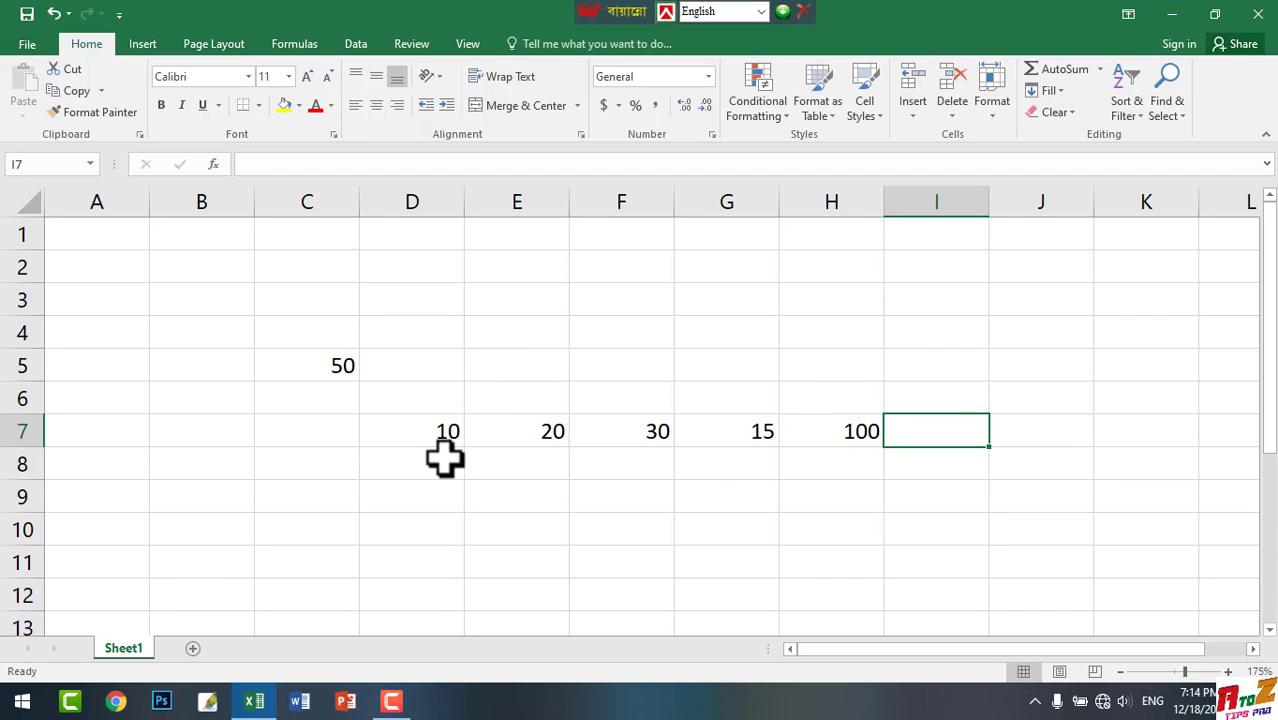
Enter the formula =sum(D7+E7+F7+G7+H7) in cell I7, taking the references from the number cells in row 7
double_click(937, 437)
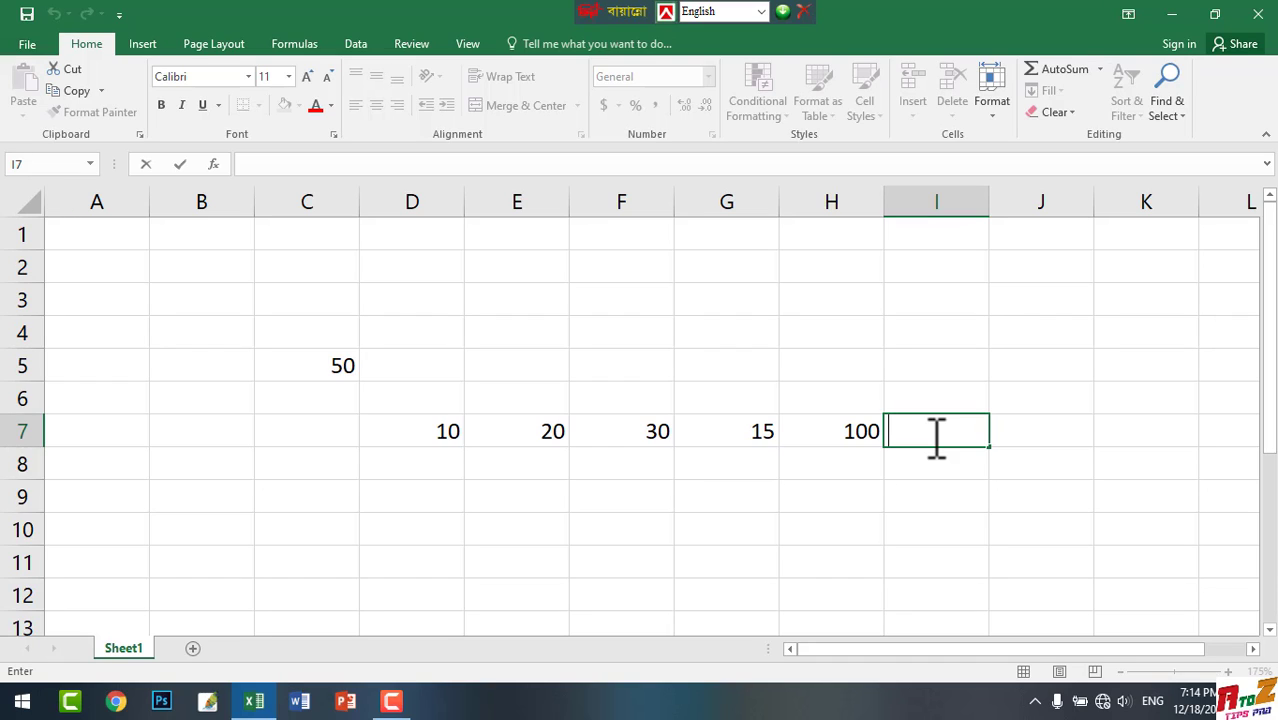
text(=)
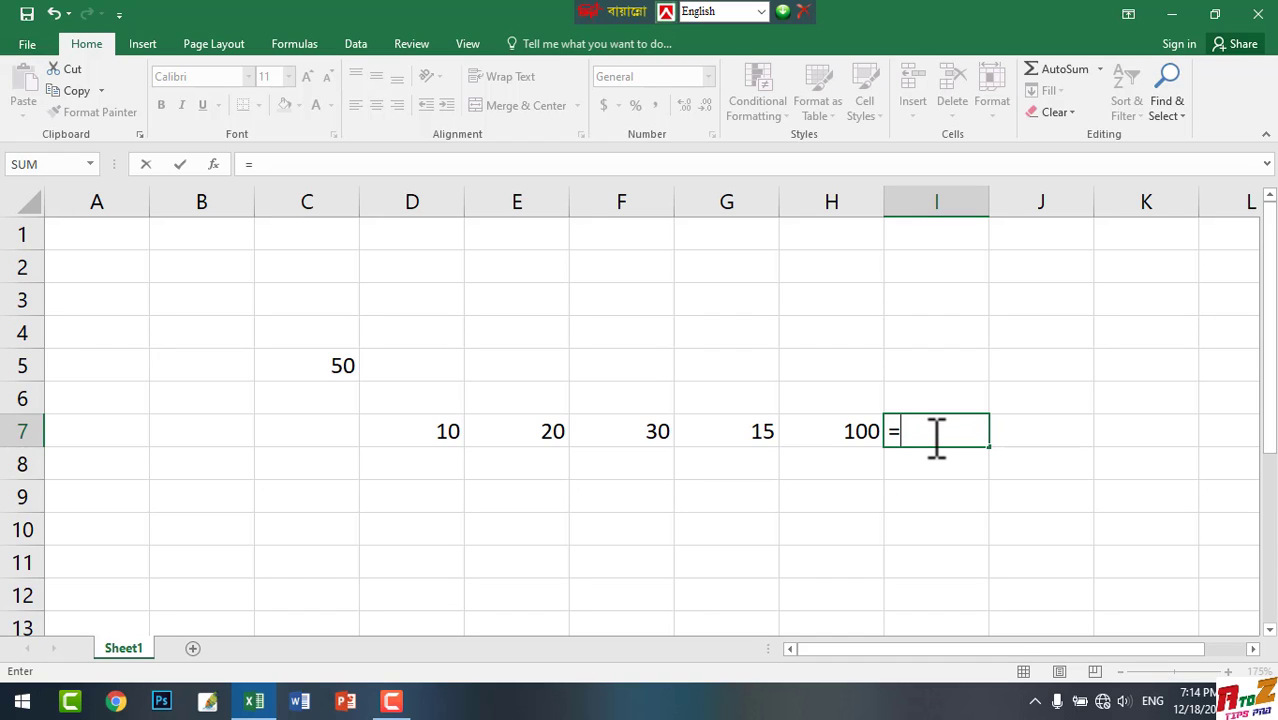
text(sum)
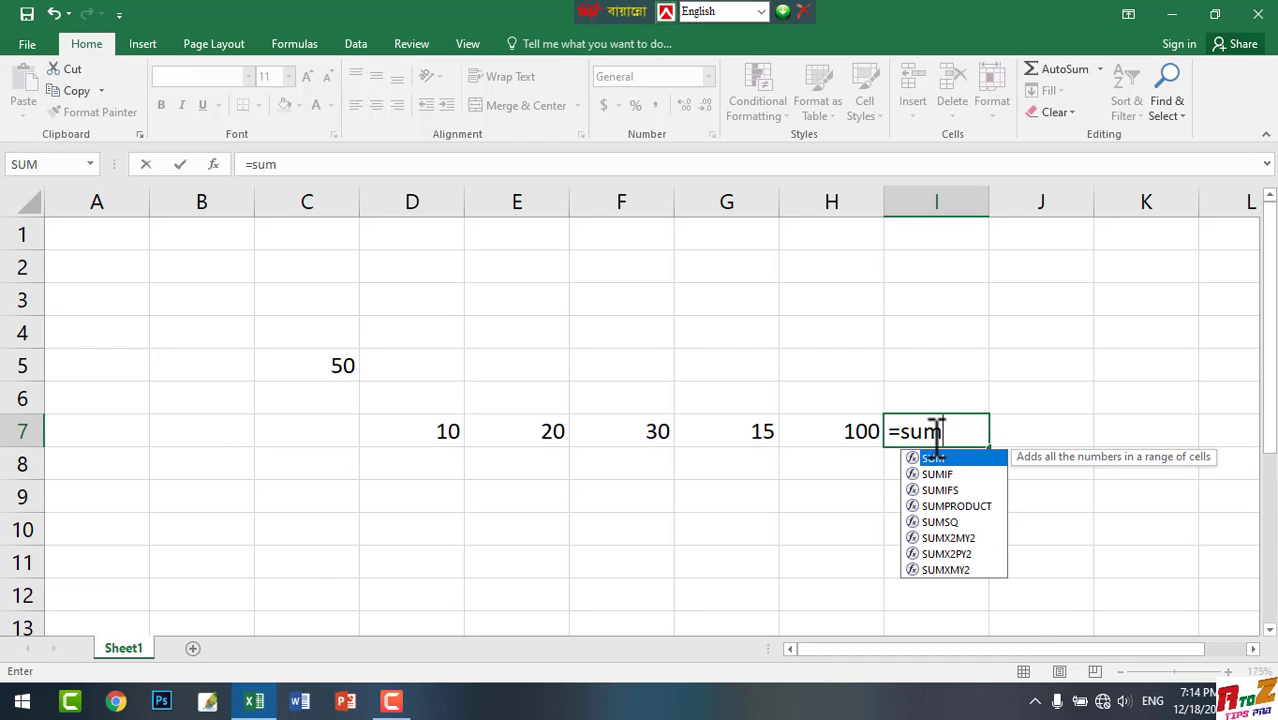
text(()
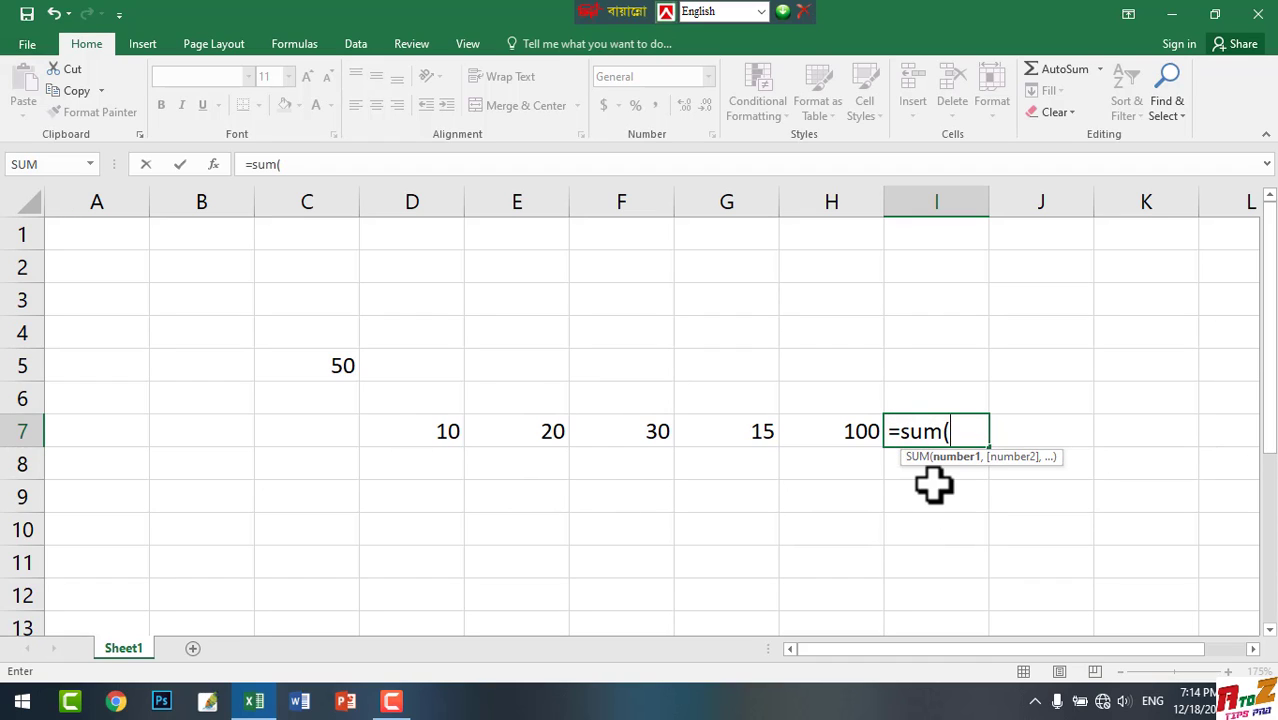
text(10)
key(BackSpace)
key(BackSpace)
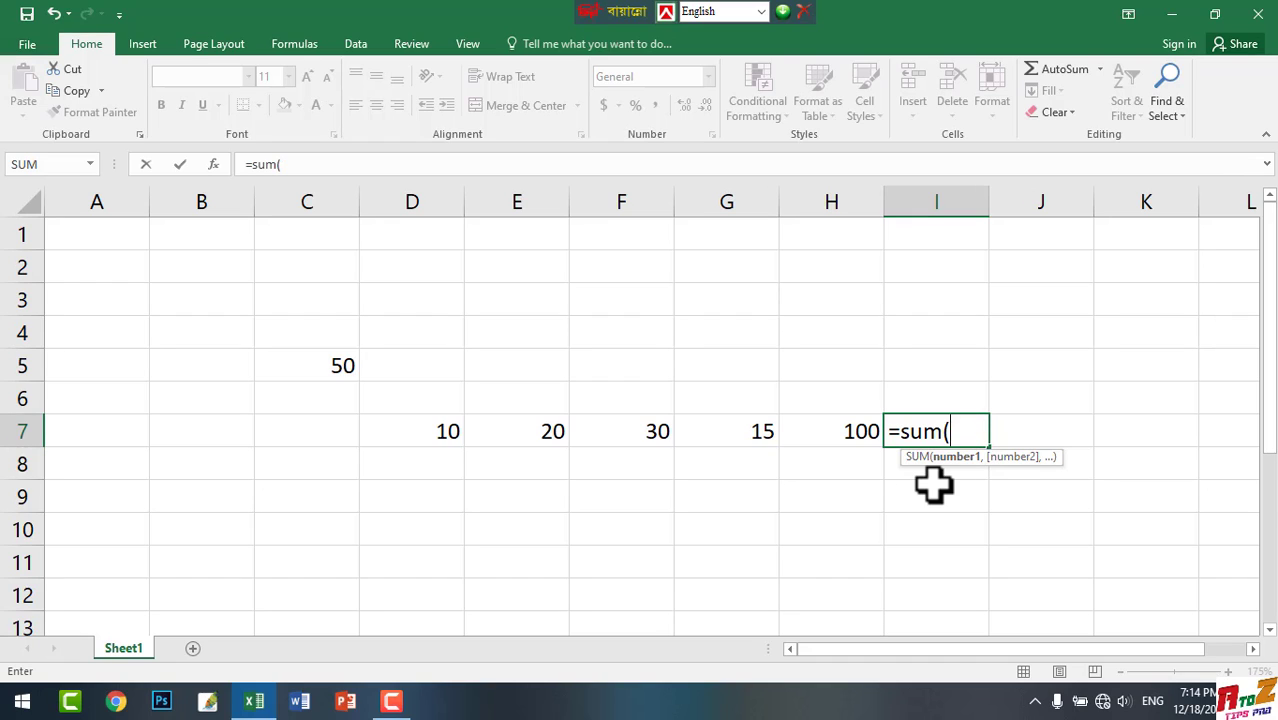
click(423, 431)
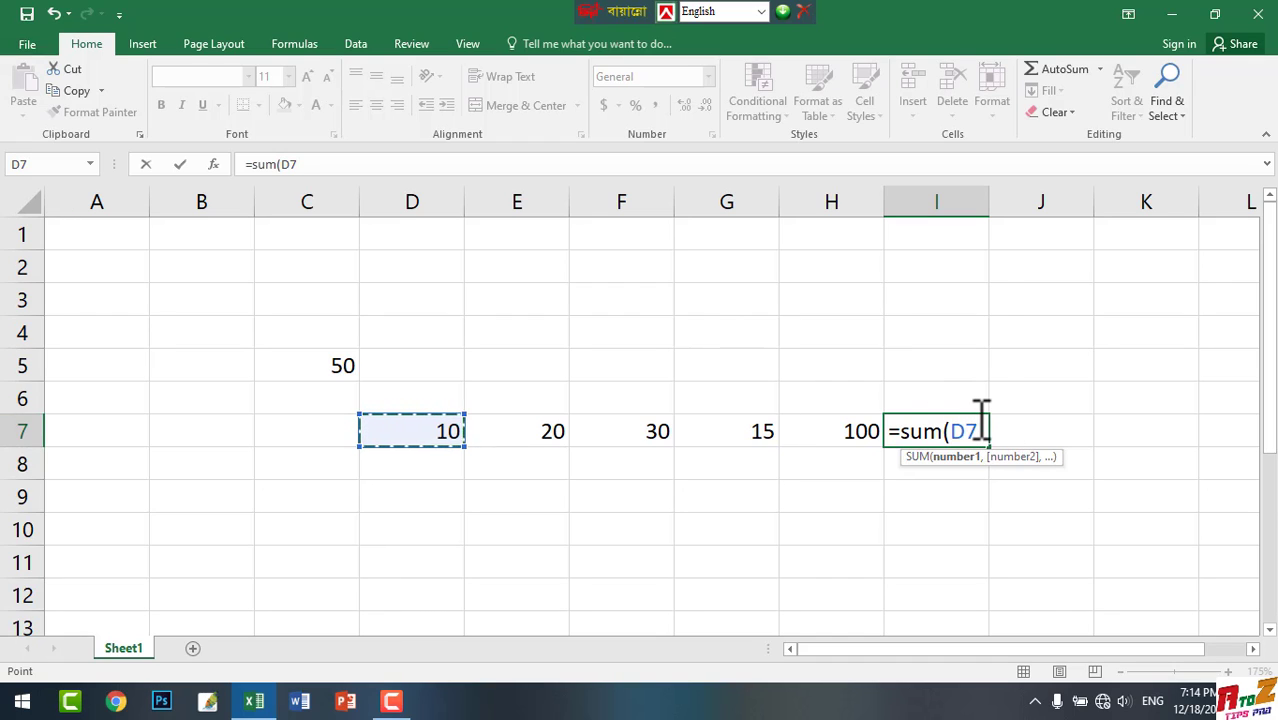
text(+)
click(531, 428)
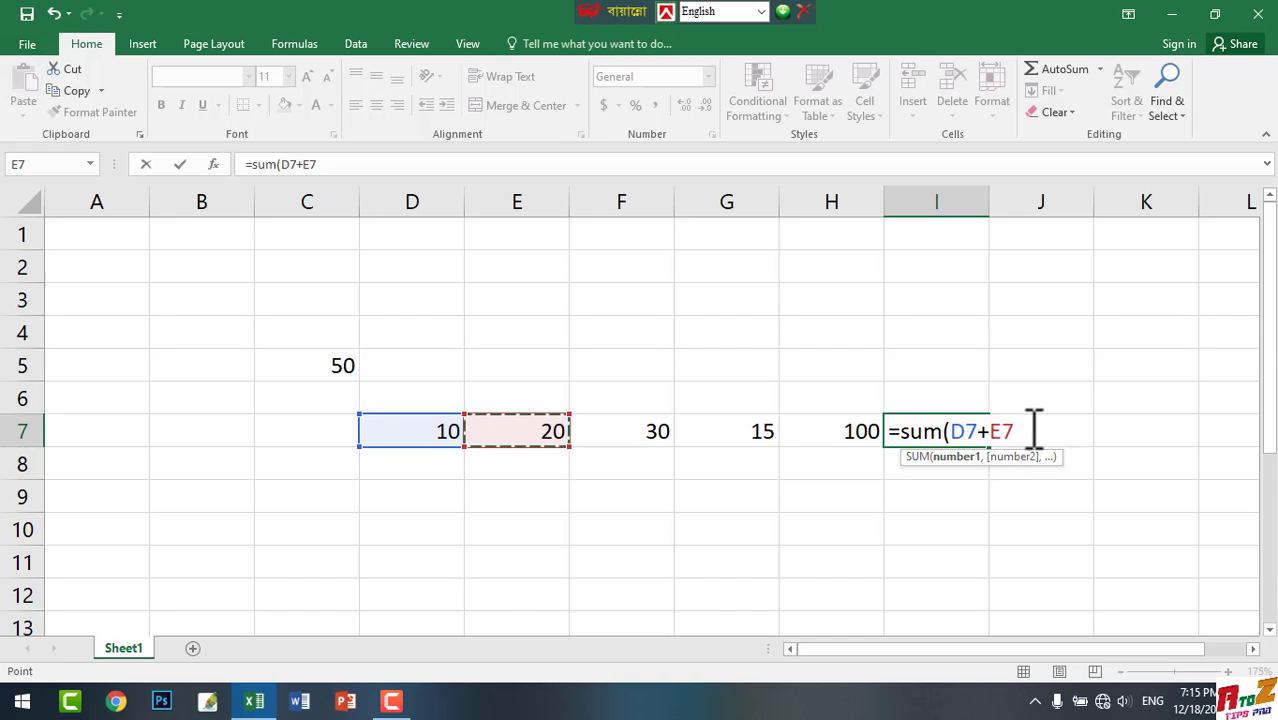
text(+)
click(645, 433)
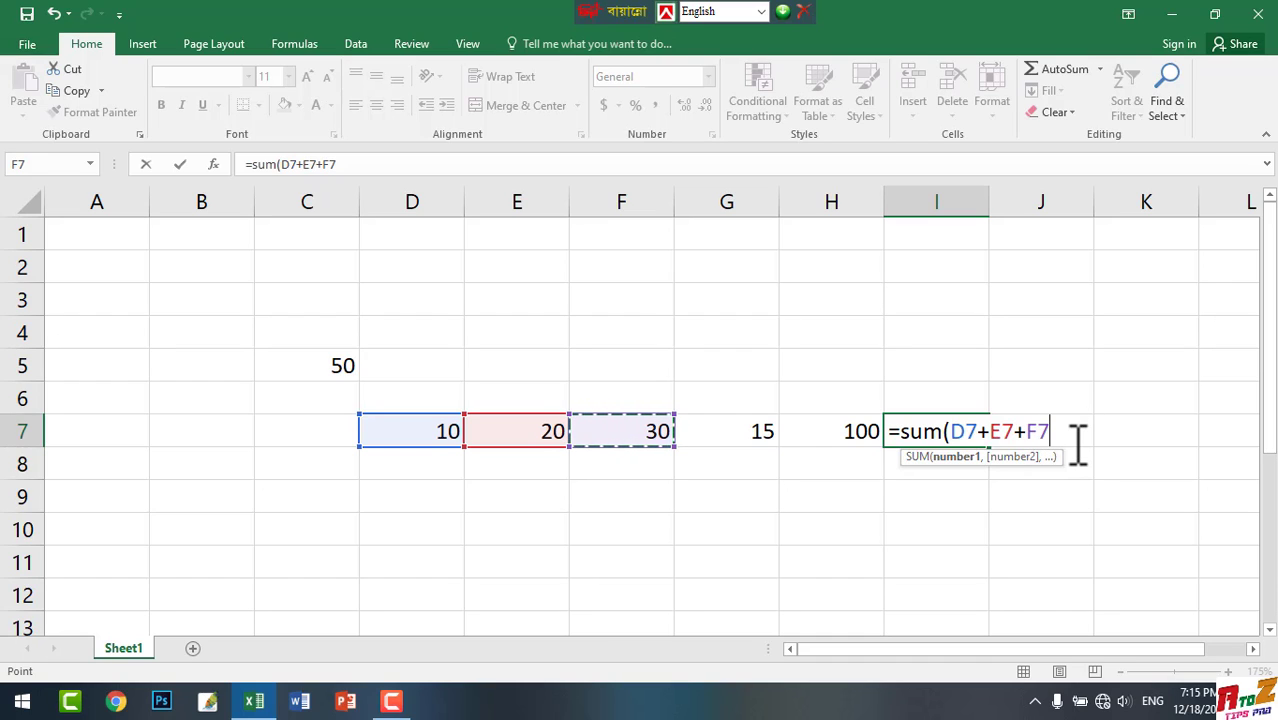
text(+)
click(742, 433)
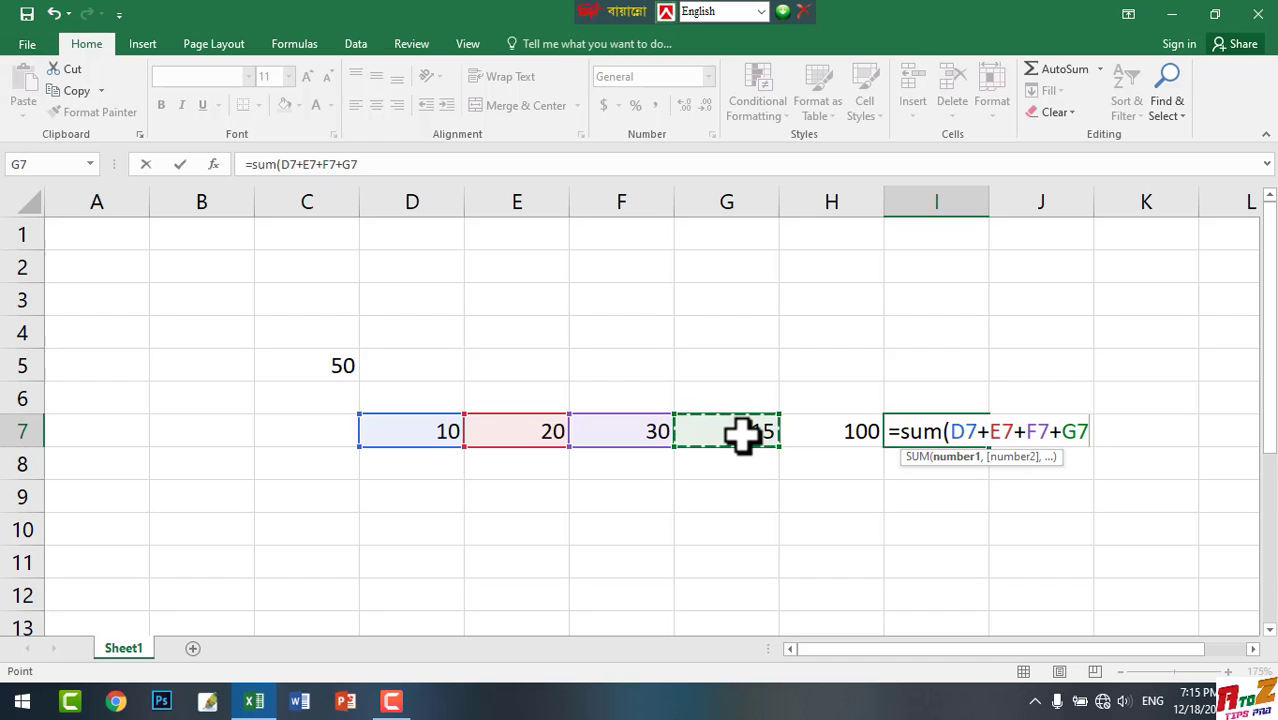
text(+)
click(857, 434)
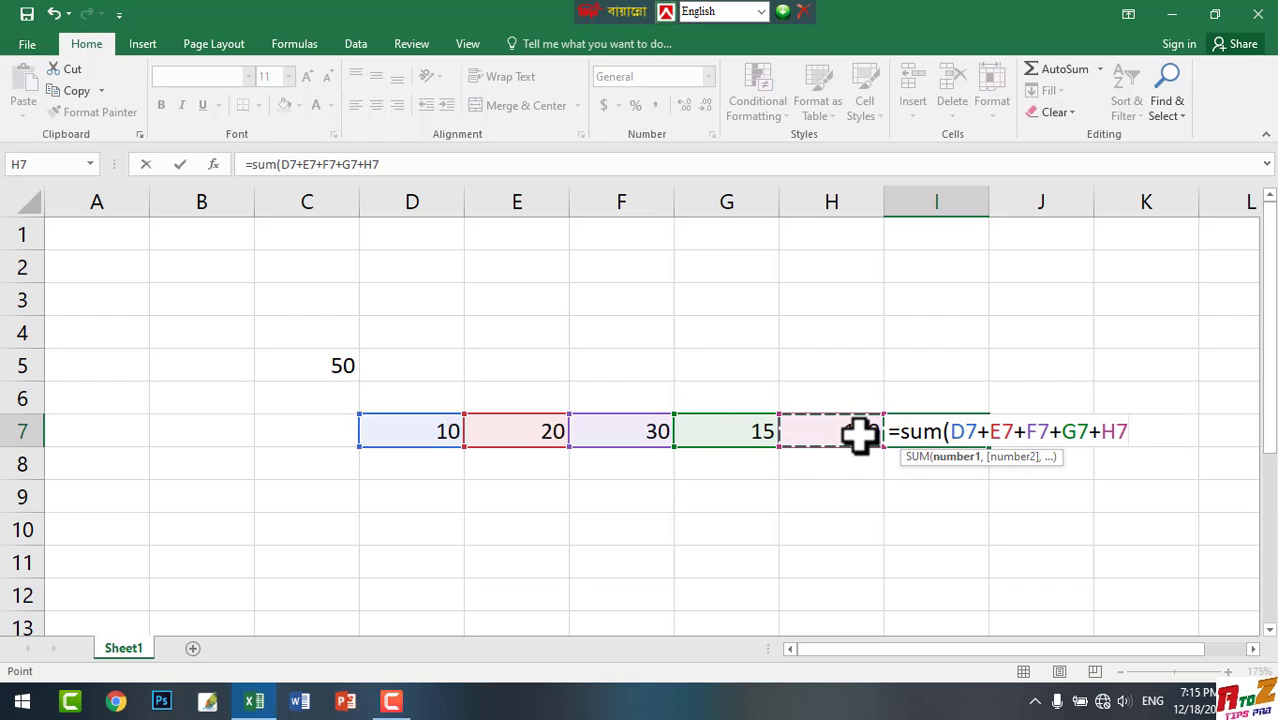
text(+)
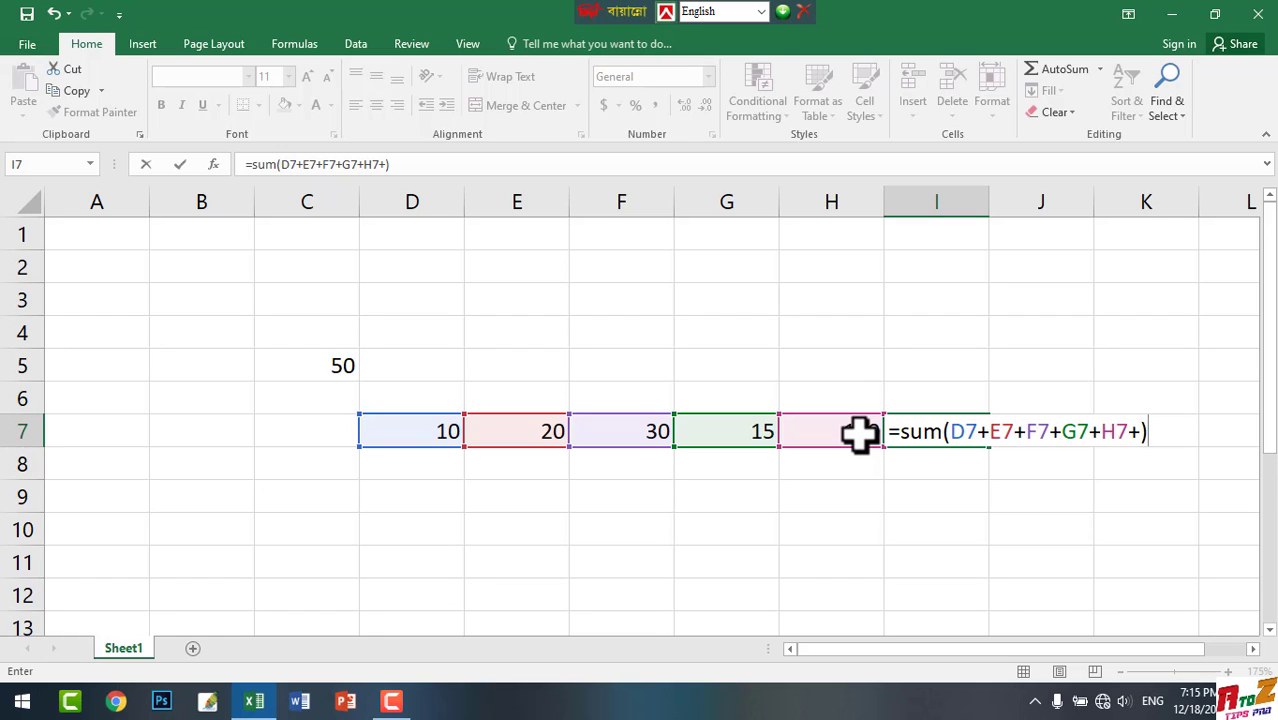
key(Return)
key(Return)
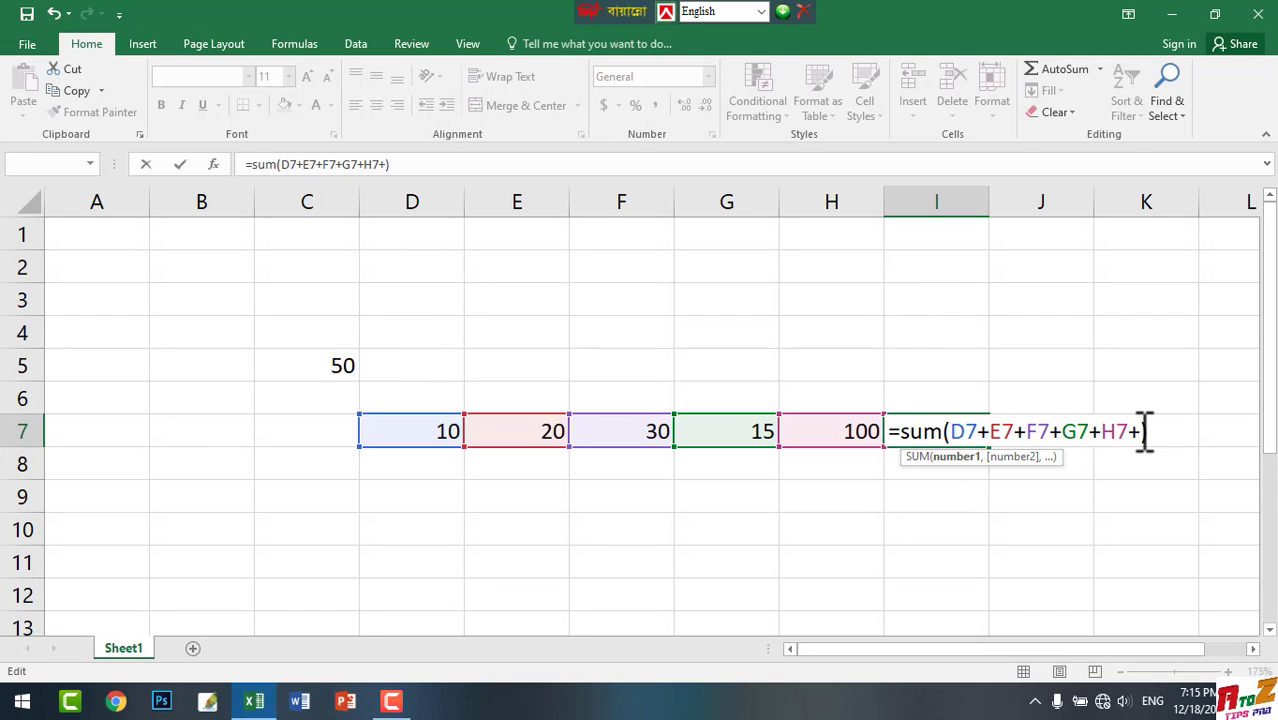
click(1140, 431)
key(BackSpace)
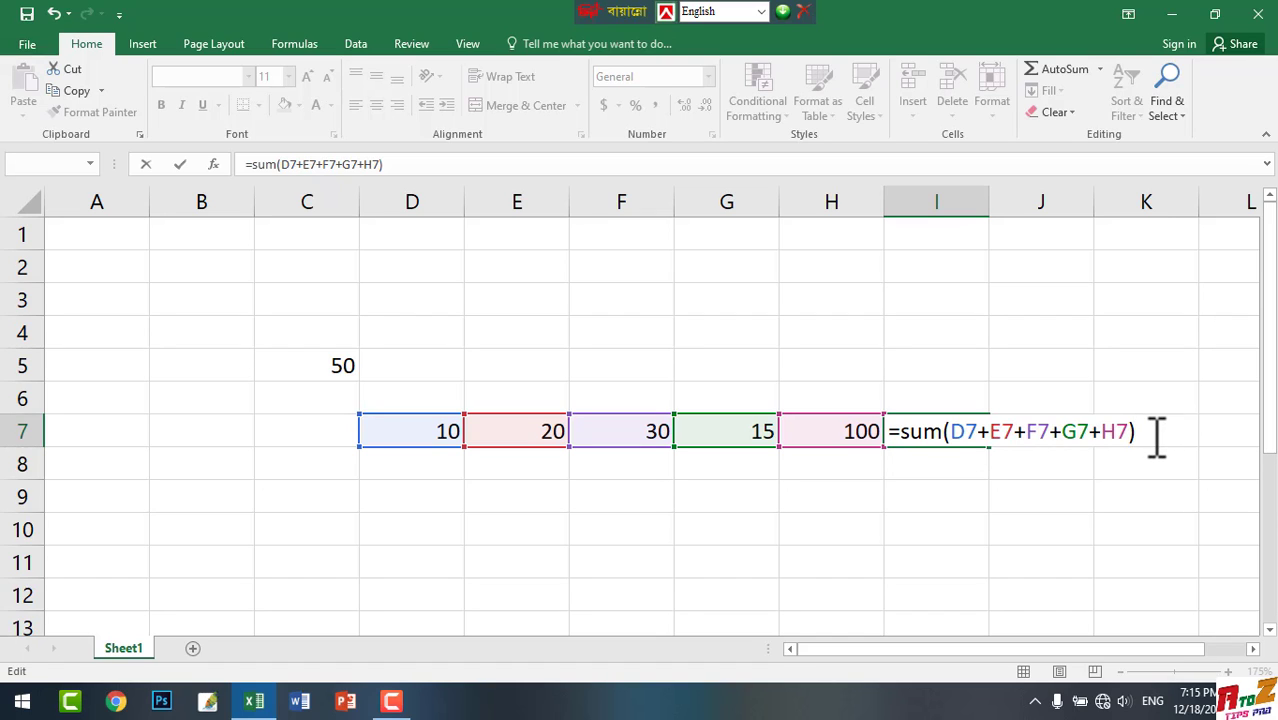
key(Return)
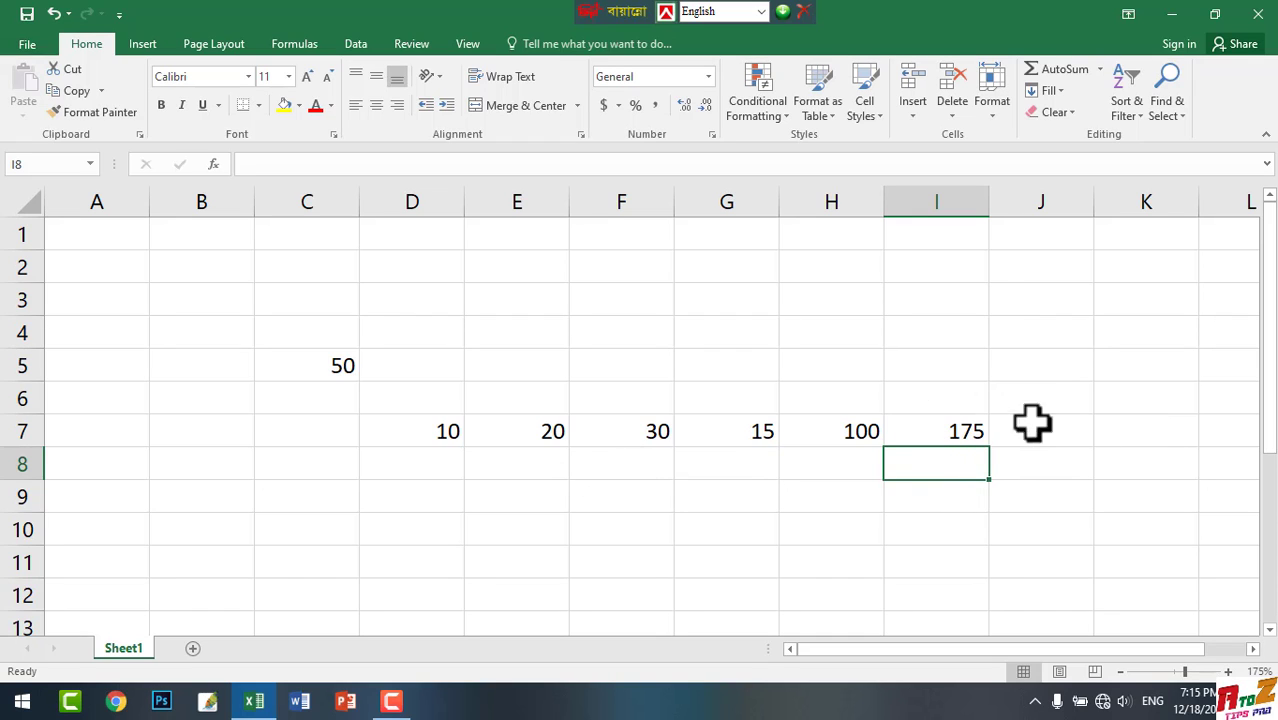
Enter the formula =sum(D7+E7+F7+G7+H7+I7) in cell J7, adding each cell reference from row 7
click(1062, 434)
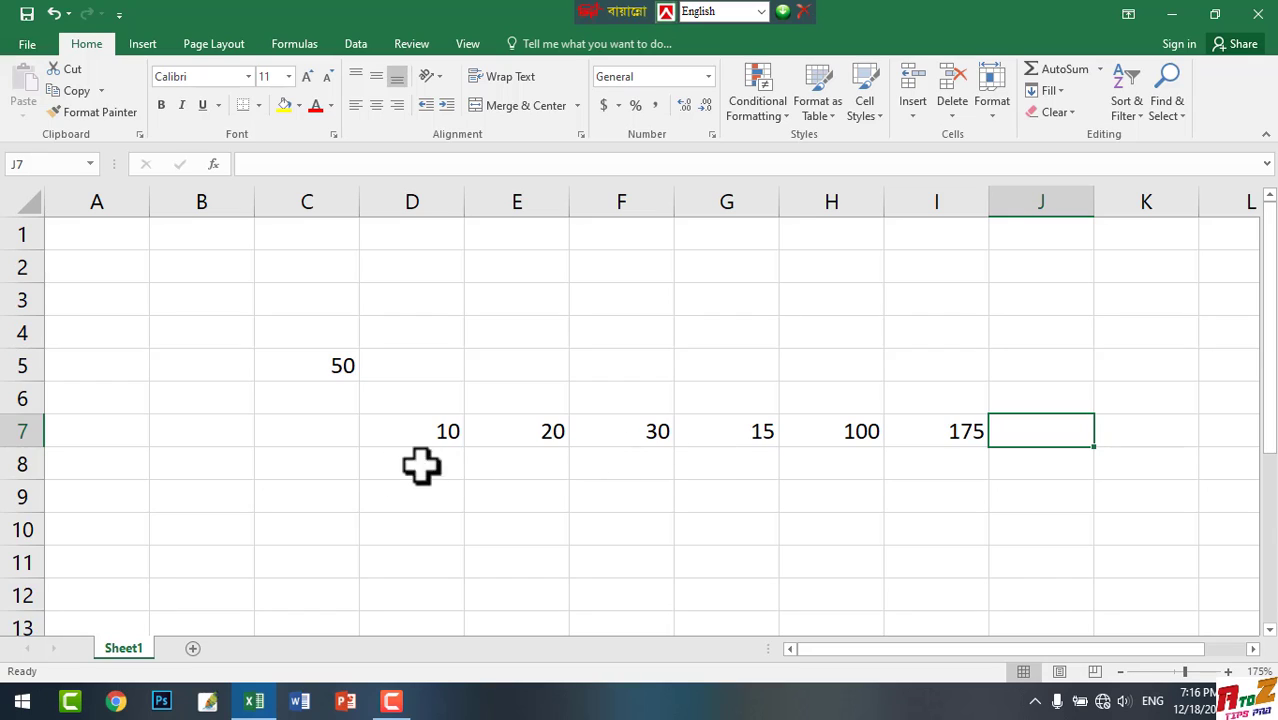
double_click(1070, 431)
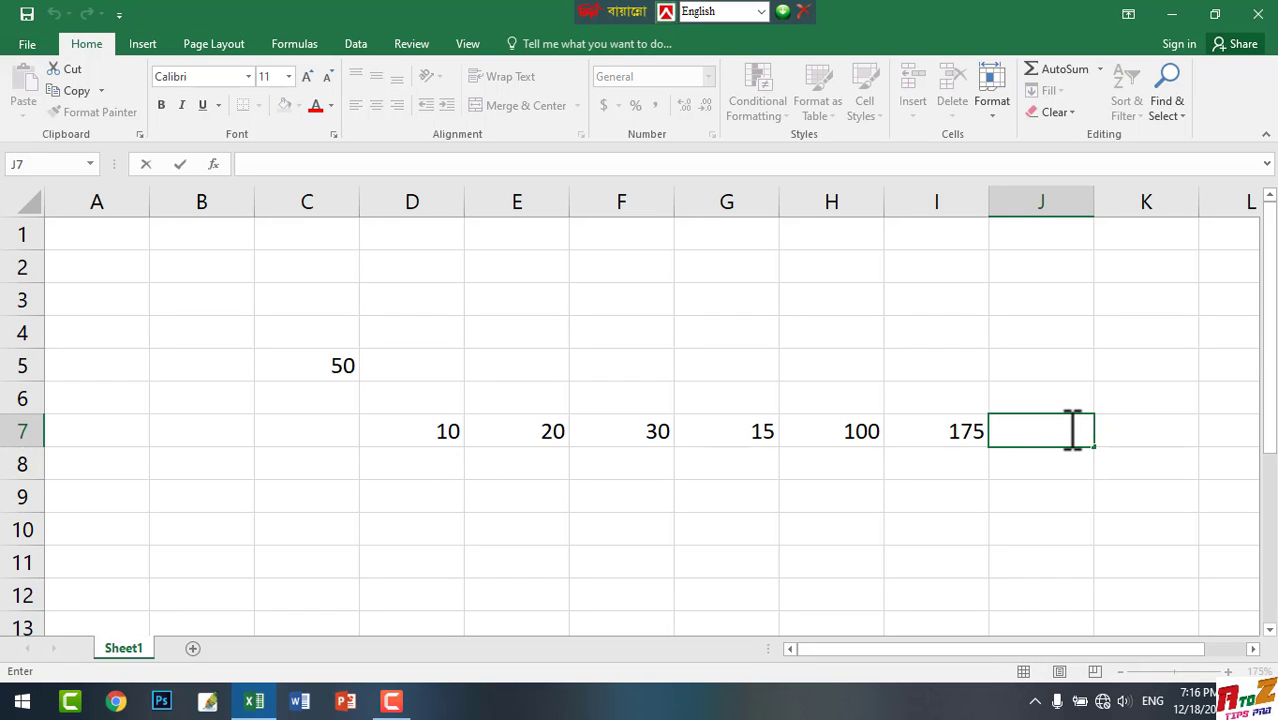
text(=sum)
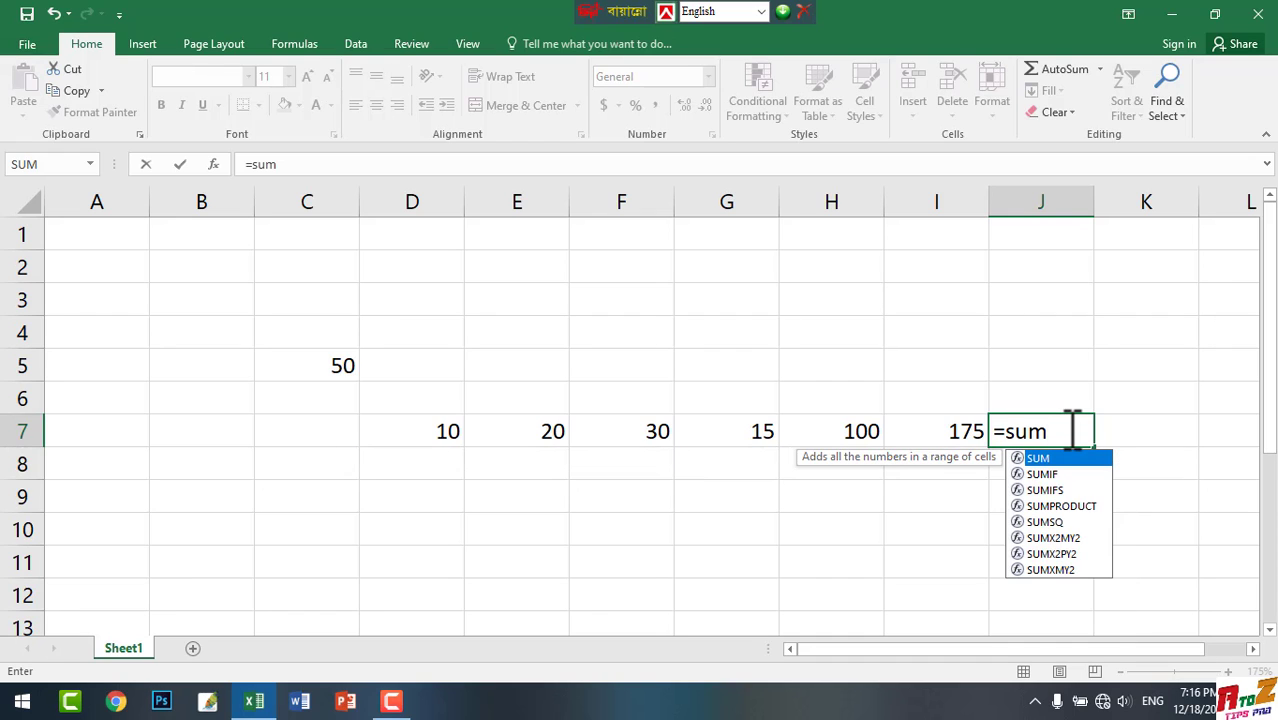
key(Escape)
text(()
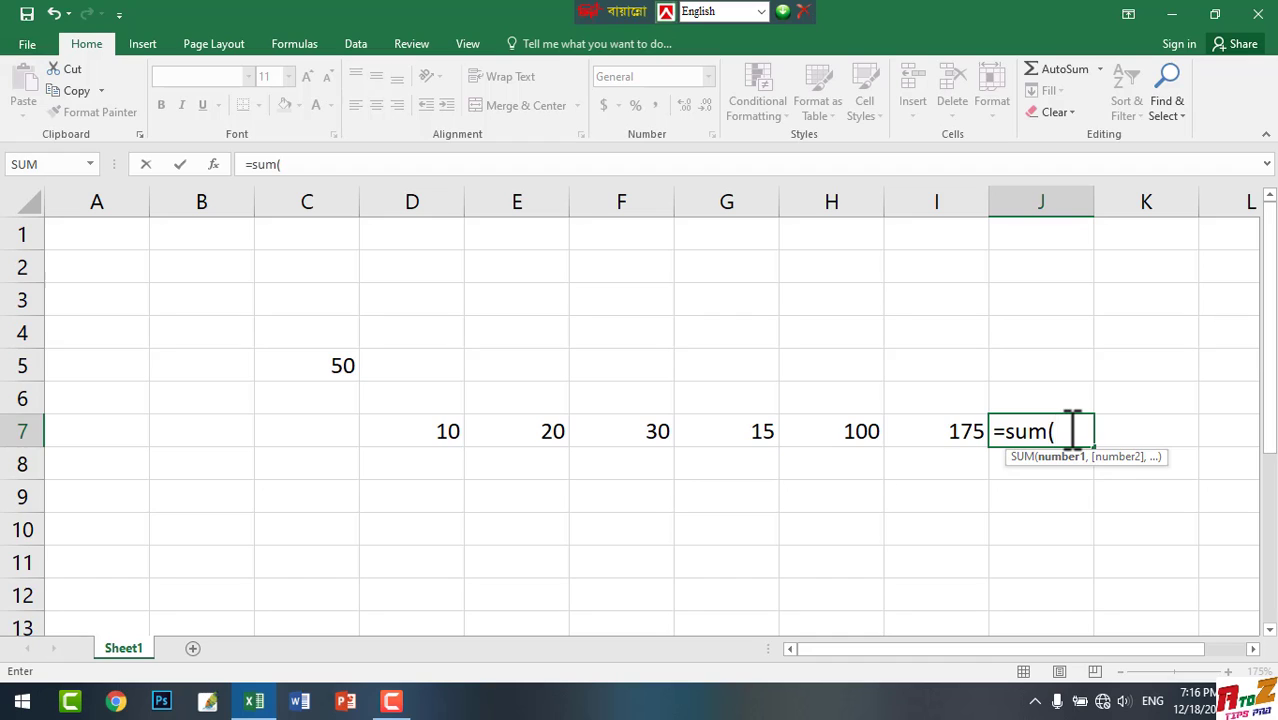
click(415, 431)
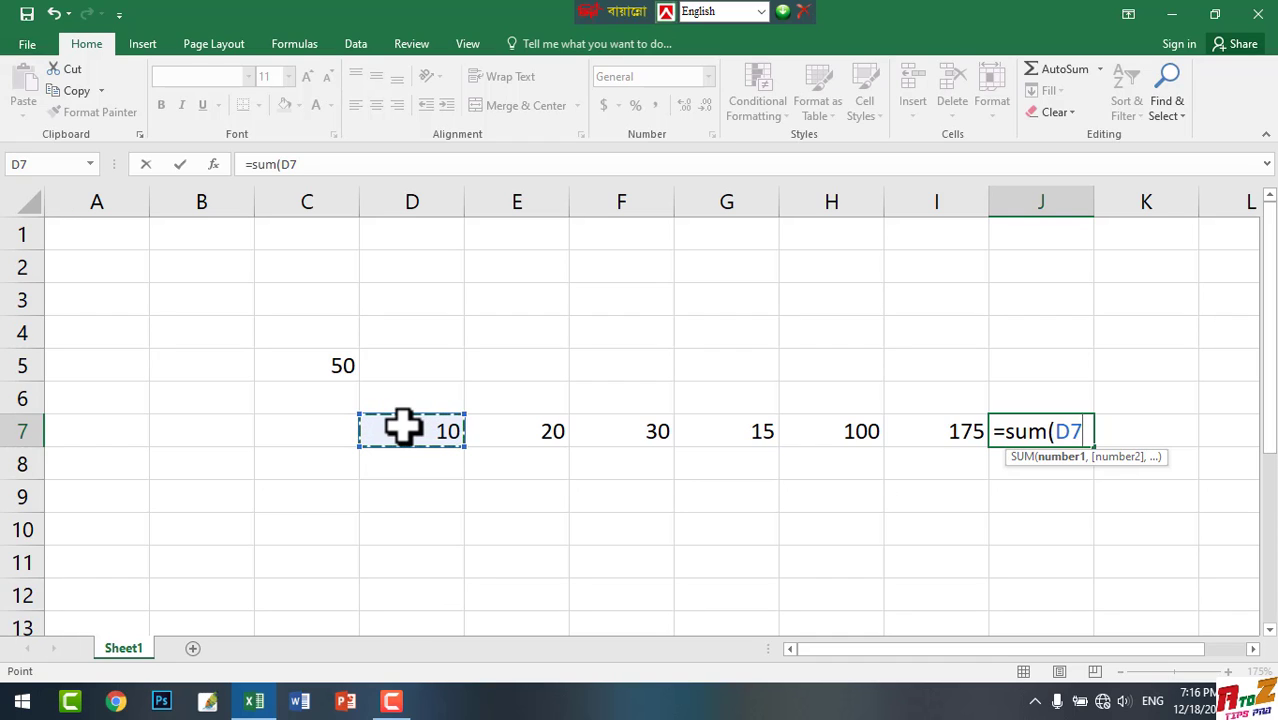
text(+)
click(520, 438)
text(+)
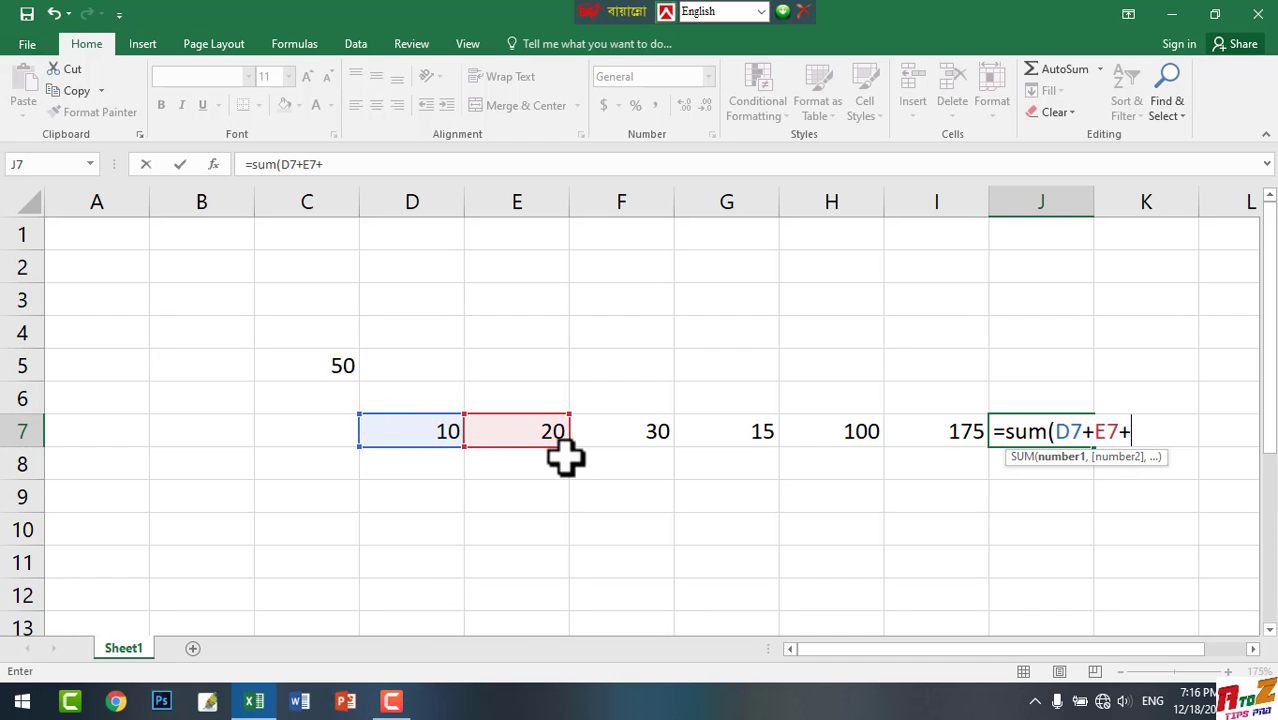
click(614, 442)
text(+)
click(747, 435)
text(+)
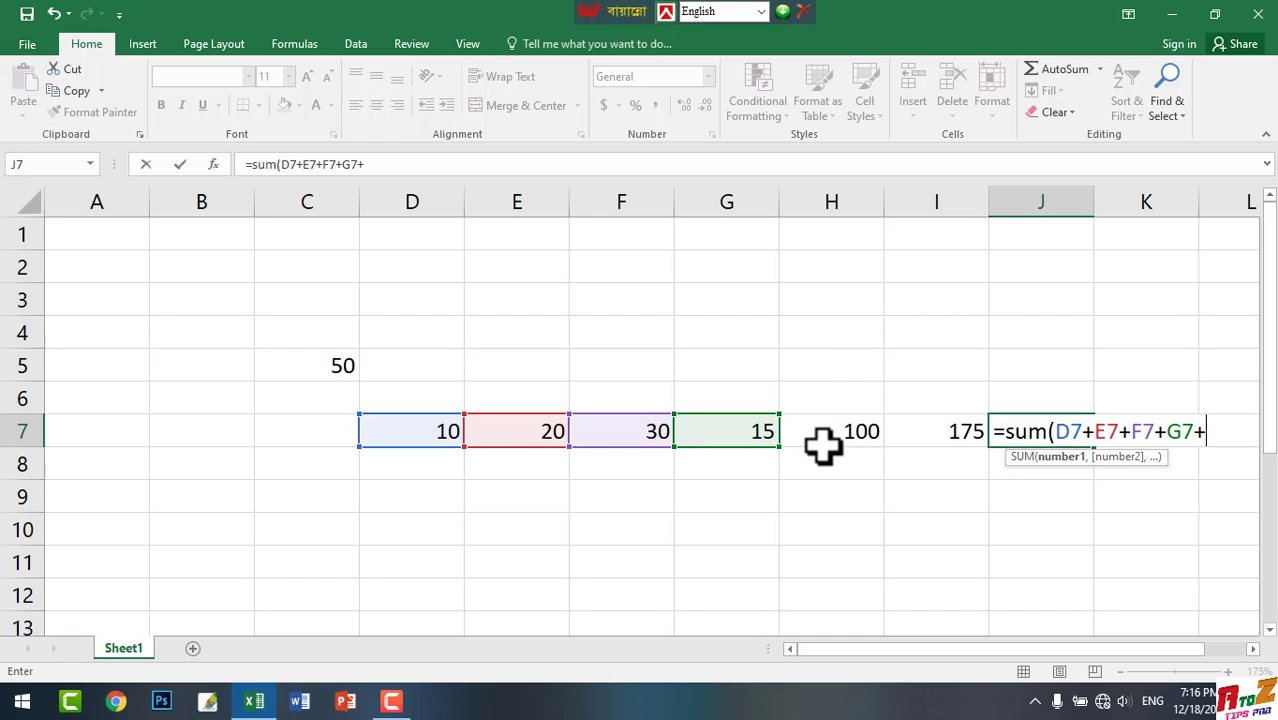
click(827, 438)
text(+)
click(940, 435)
text(+)
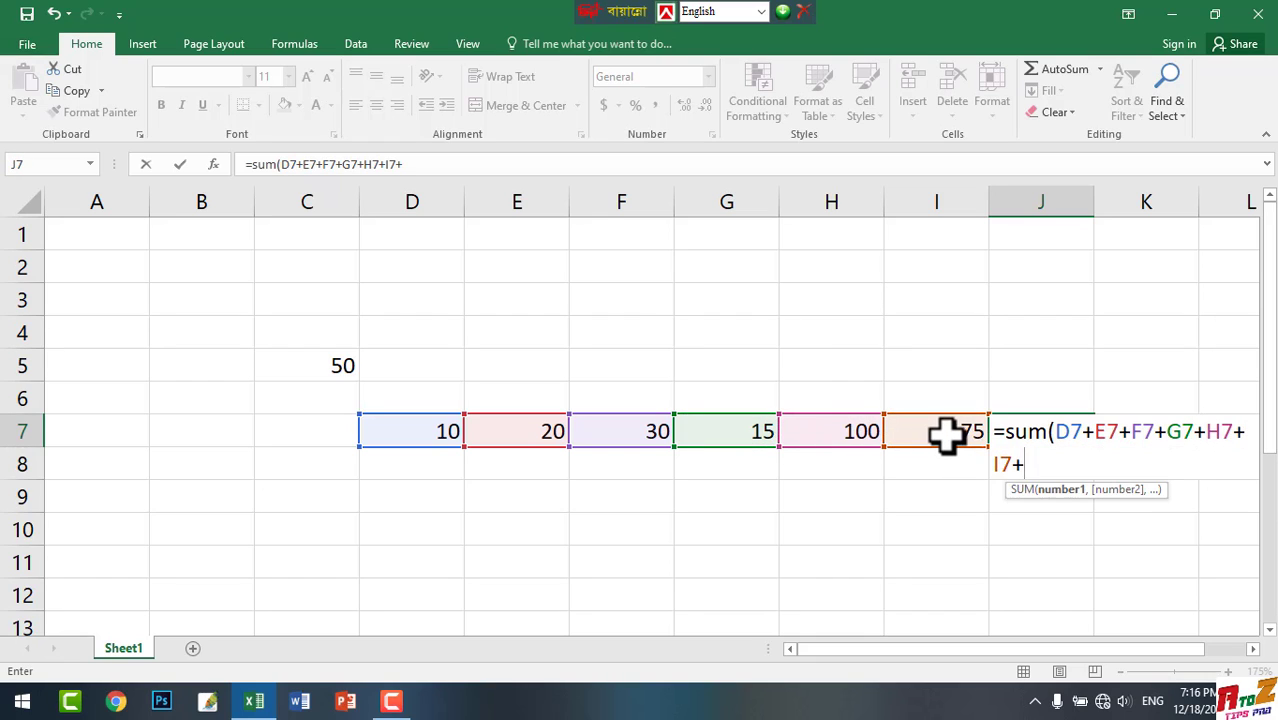
text())
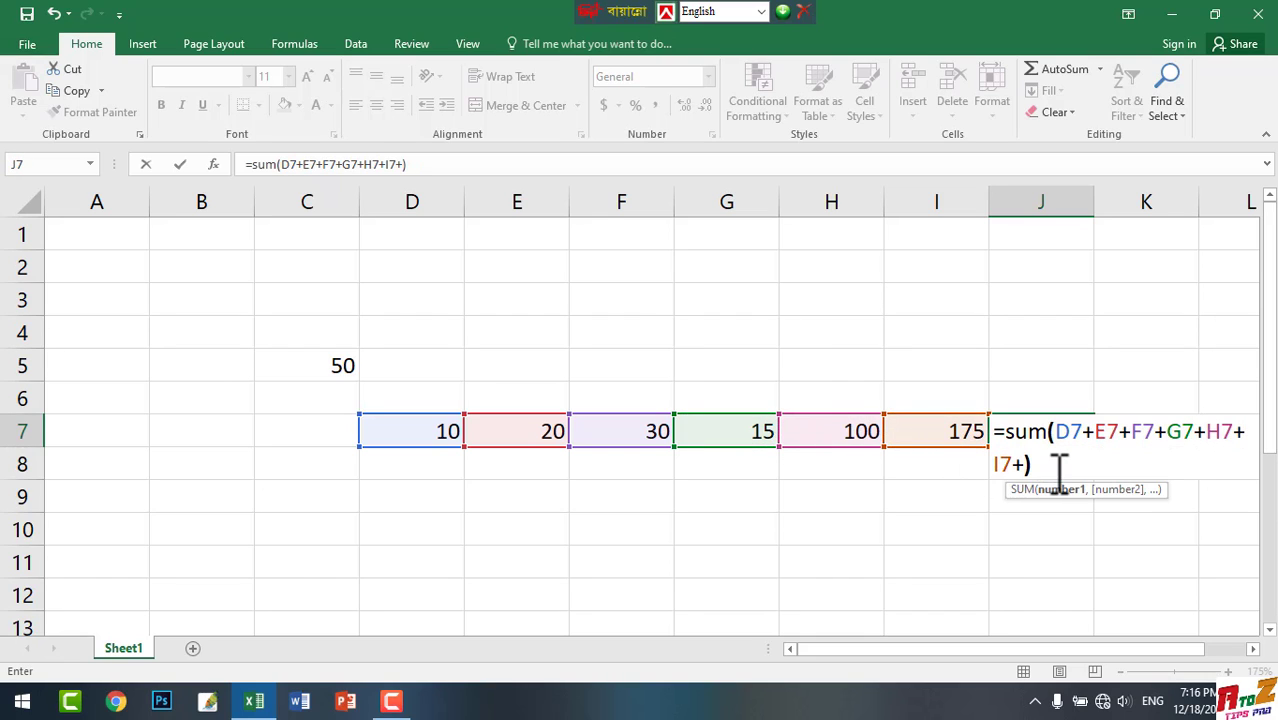
key(BackSpace)
key(BackSpace)
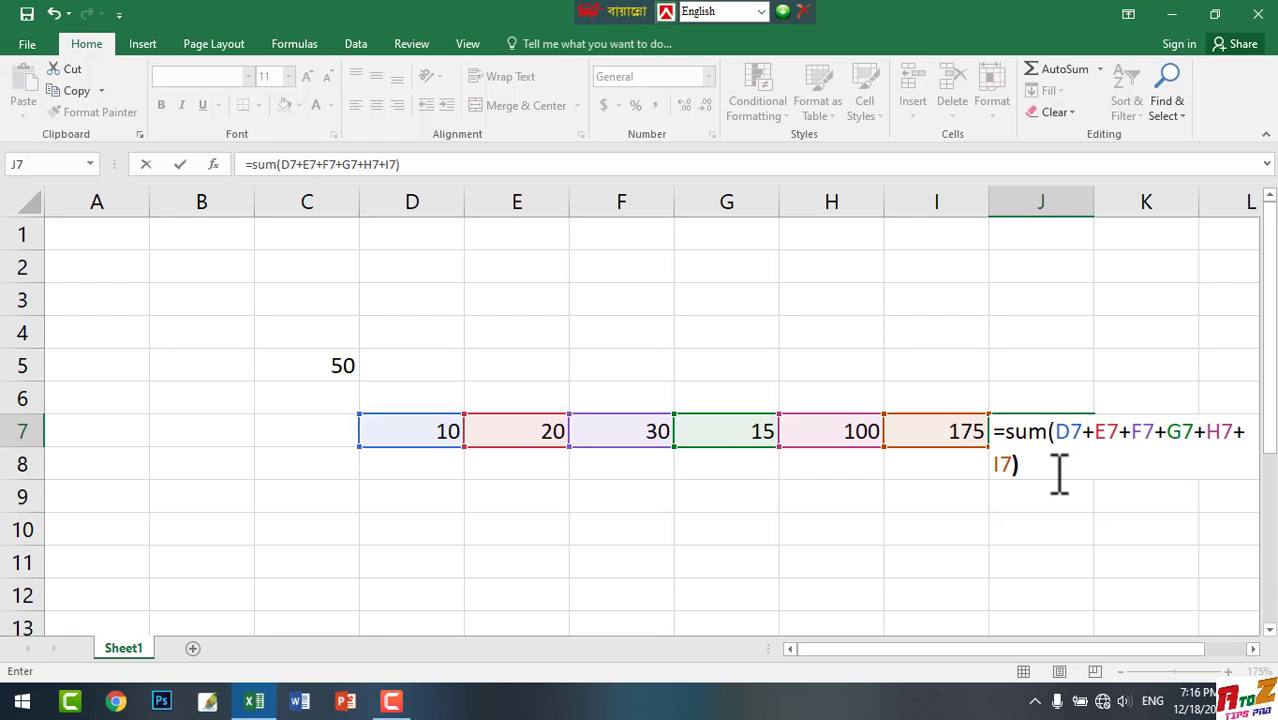
key(Return)
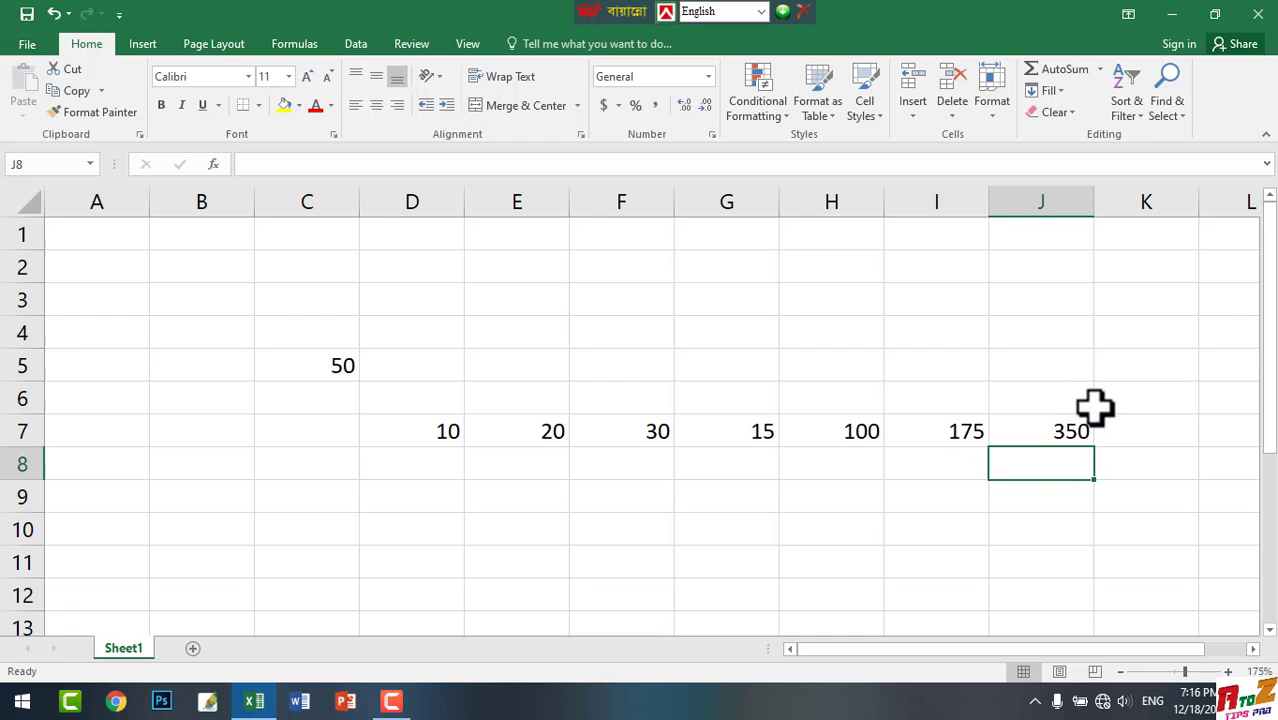
double_click(1143, 437)
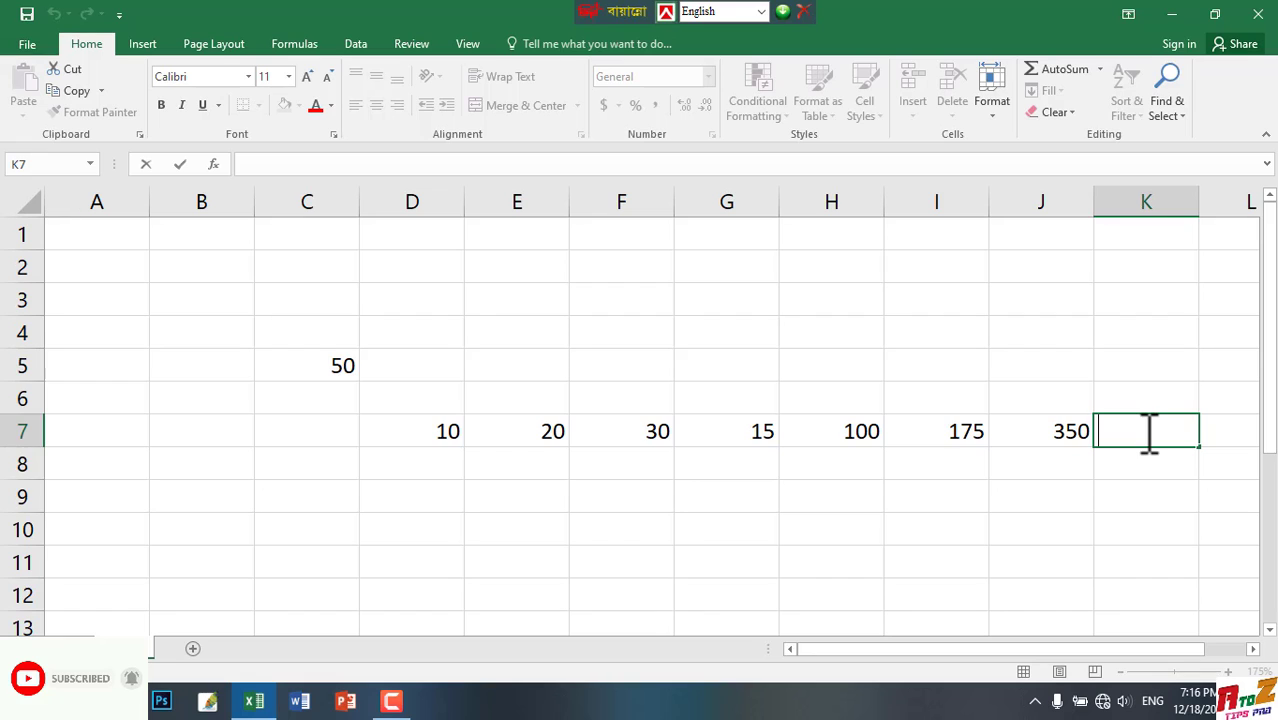
click(1081, 365)
click(1156, 430)
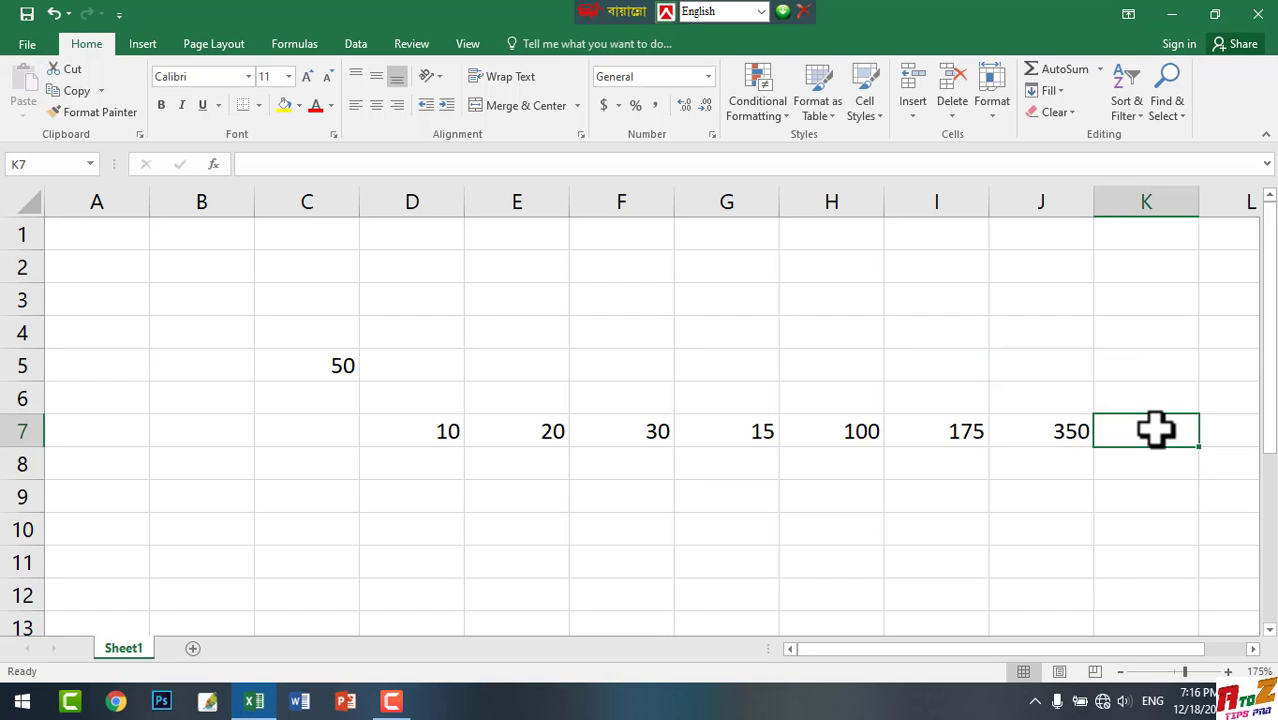
double_click(1156, 430)
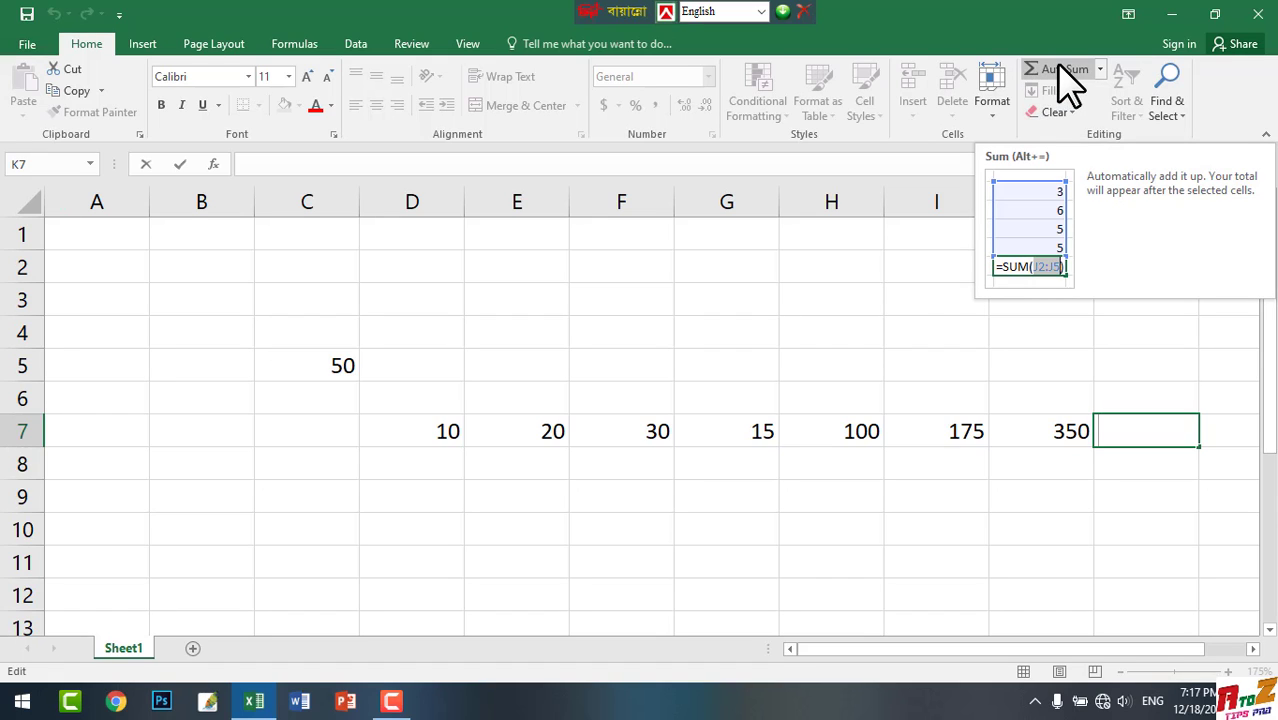
key(Escape)
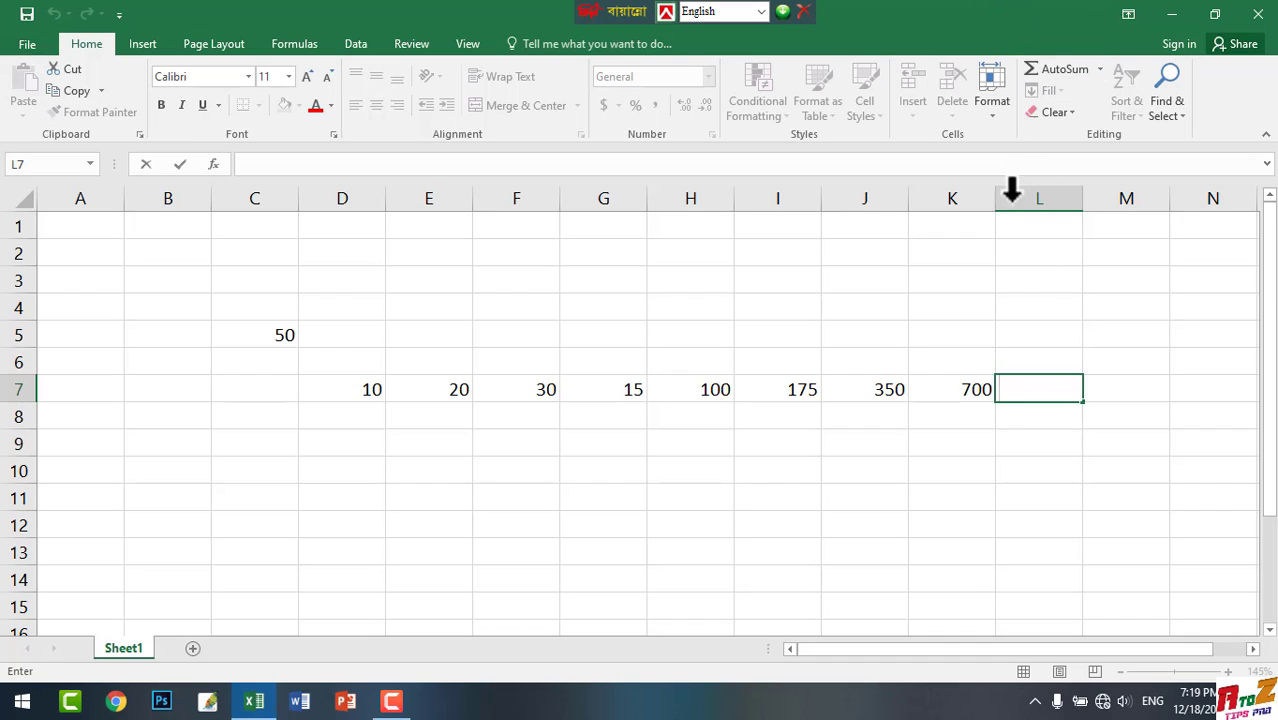
Total the range D7 to K7 in cell L7 with AutoSum
text(=)
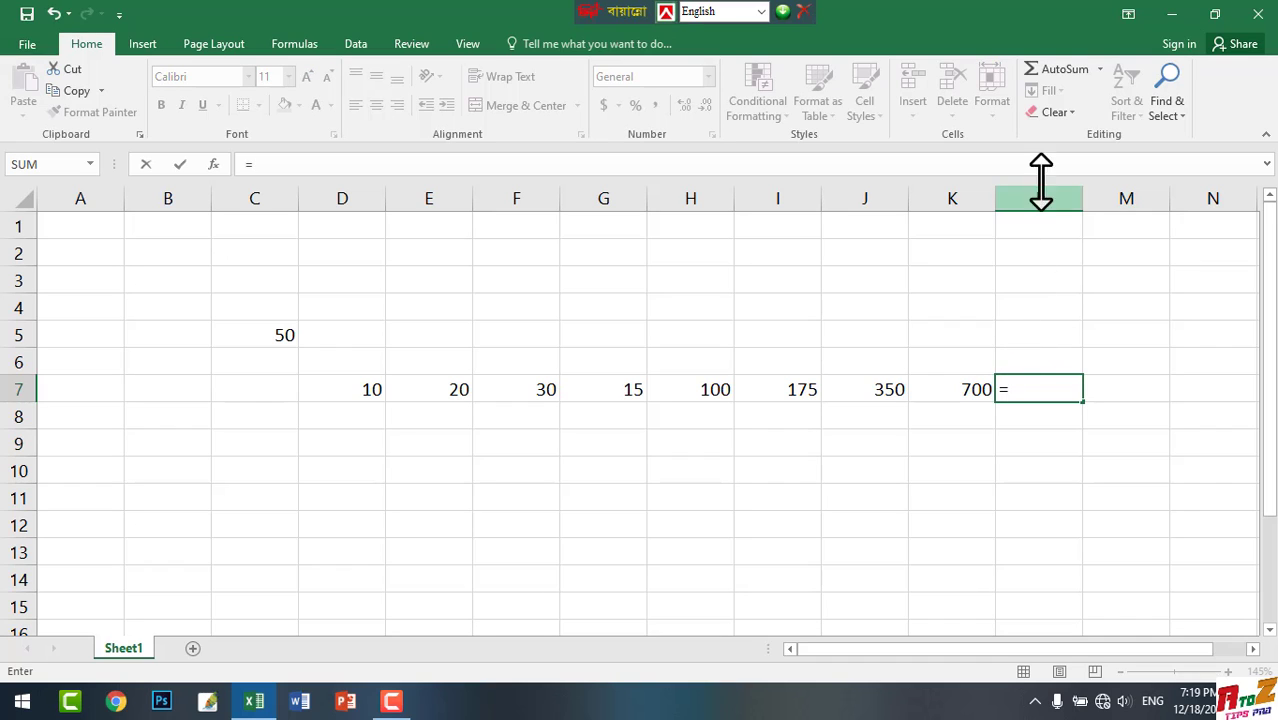
click(1046, 68)
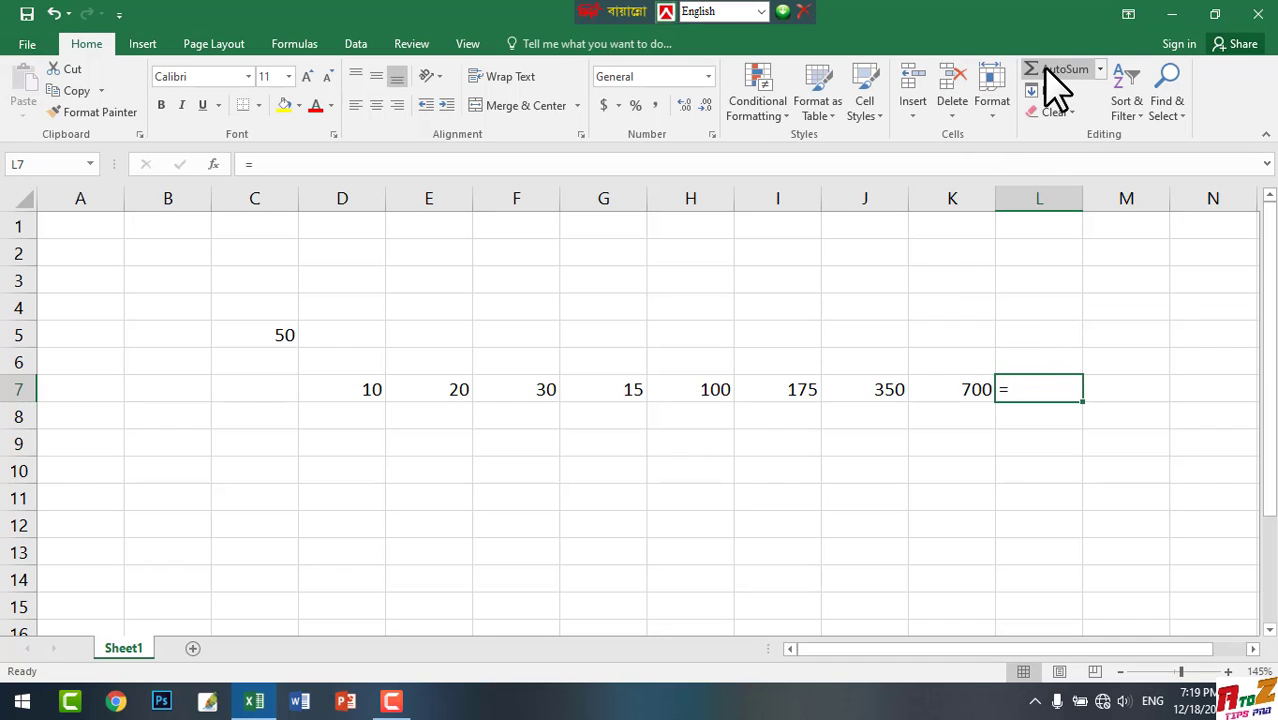
click(1047, 70)
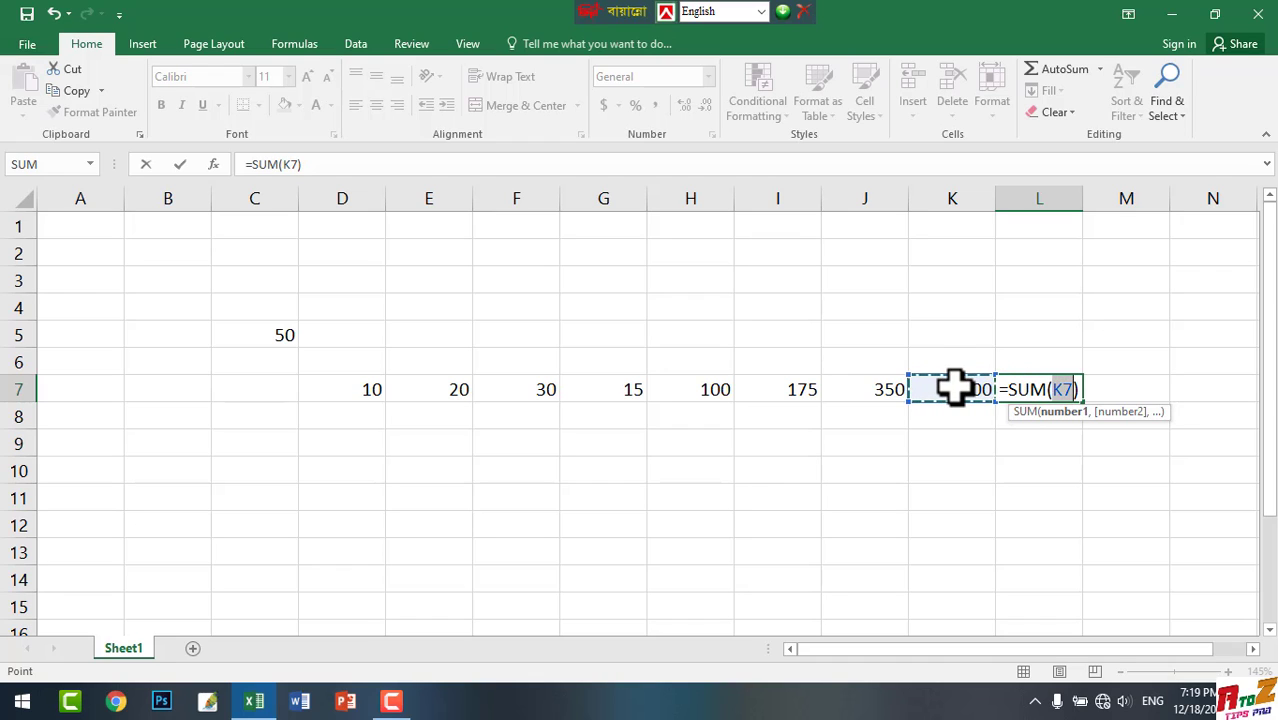
drag(950, 390, 362, 382)
key(Return)
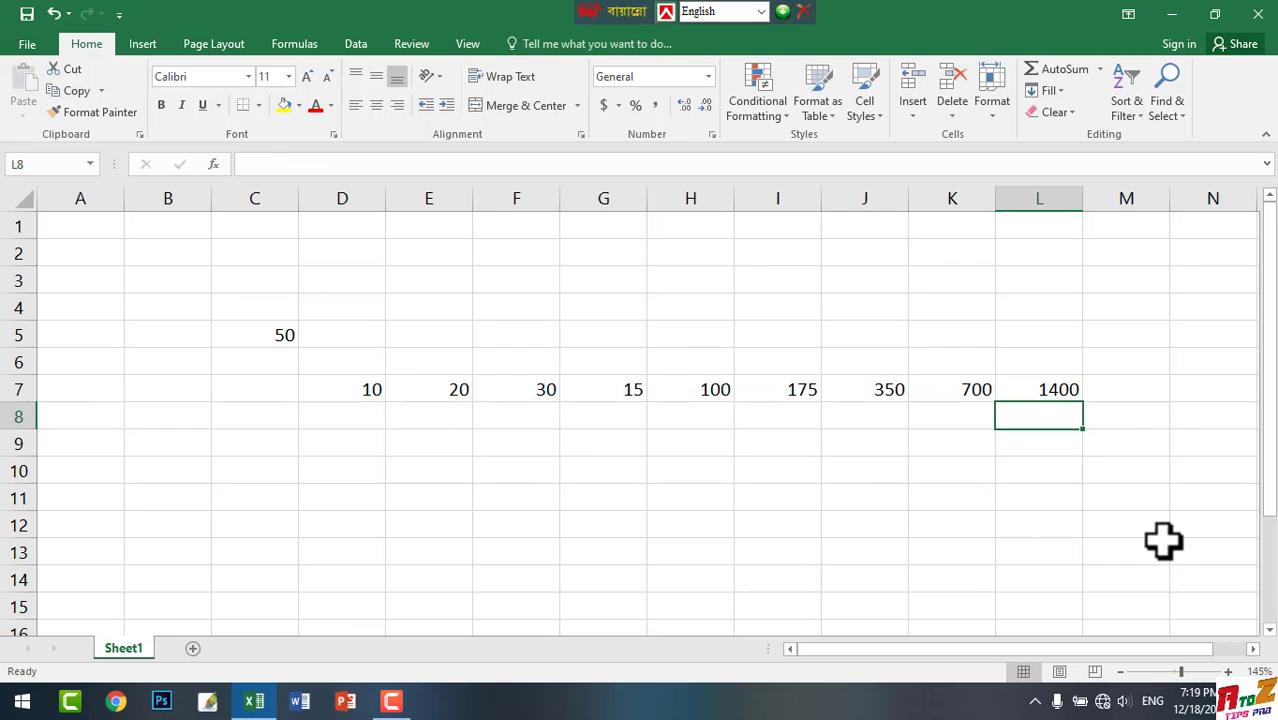
Total the range D7 to L7 in cell M7 with AutoSum
click(1143, 385)
double_click(1145, 386)
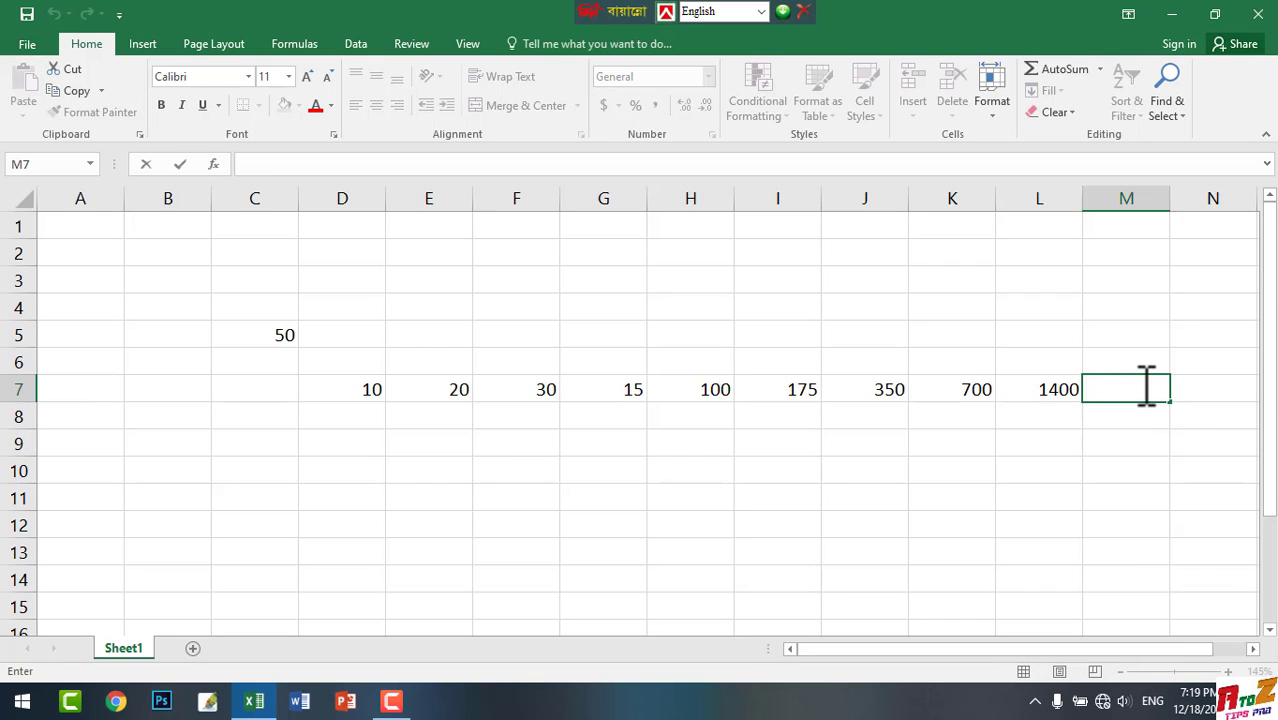
text(=)
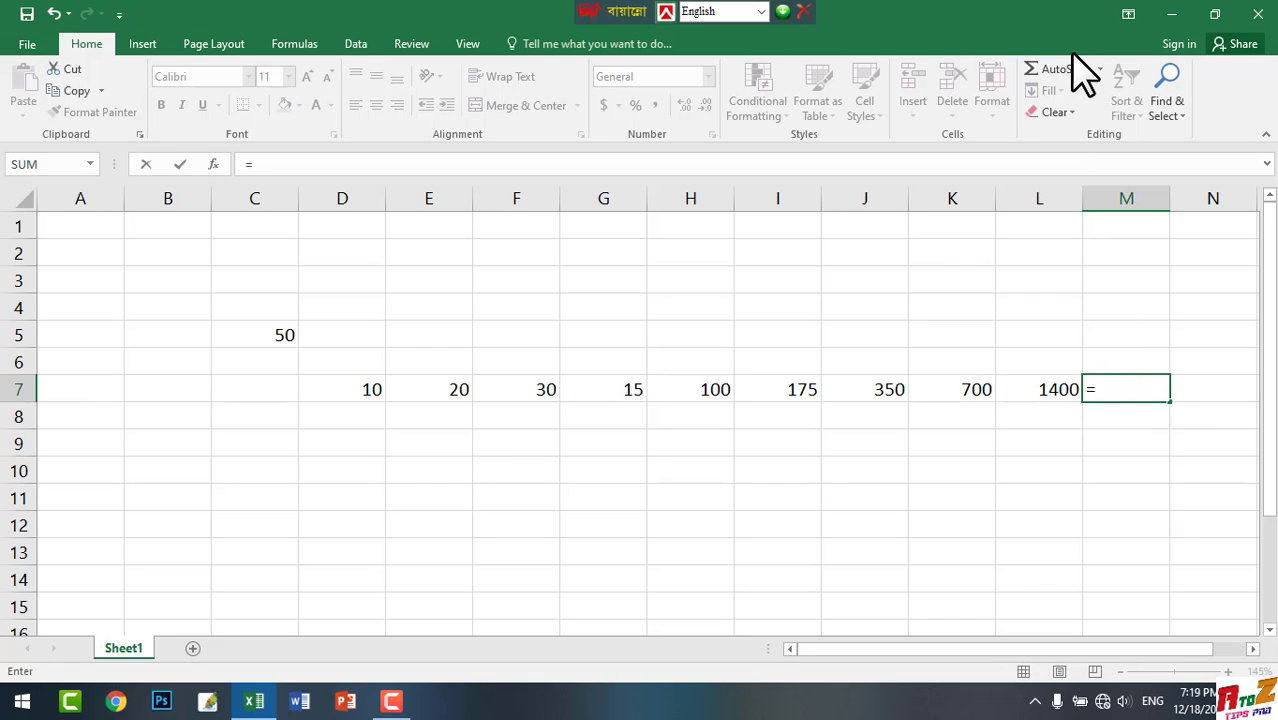
click(1070, 82)
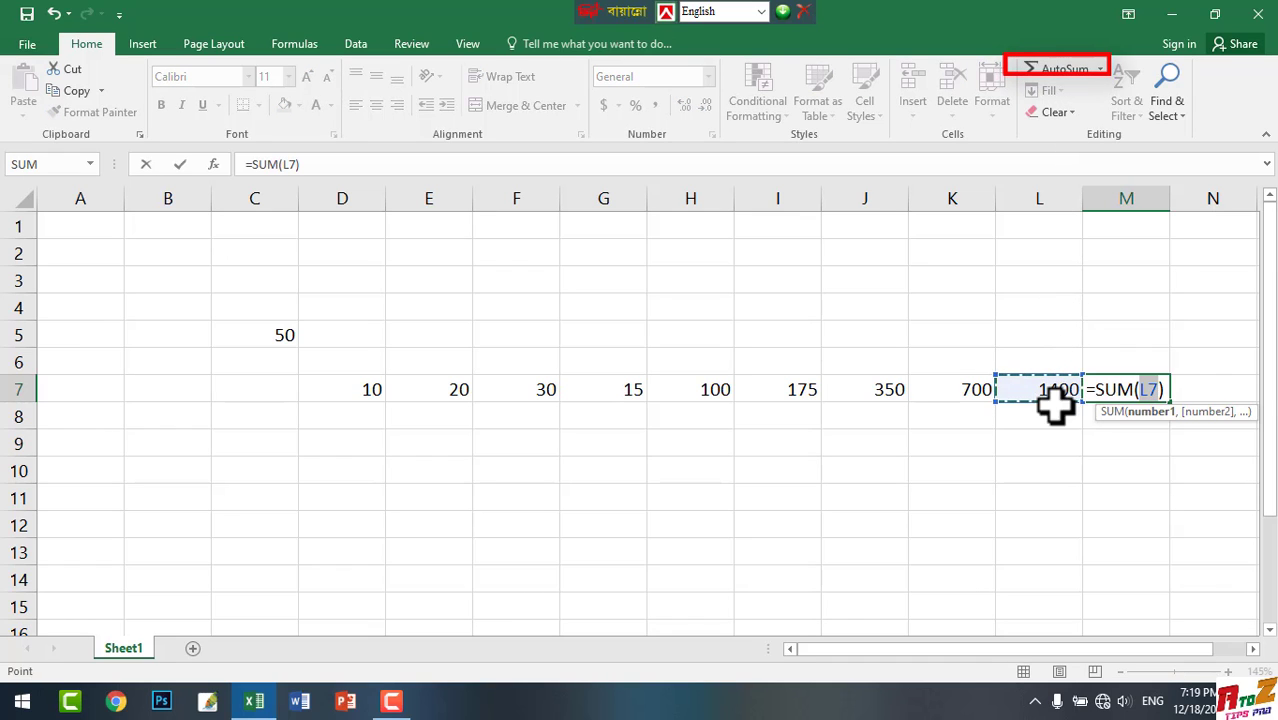
drag(1036, 388, 365, 392)
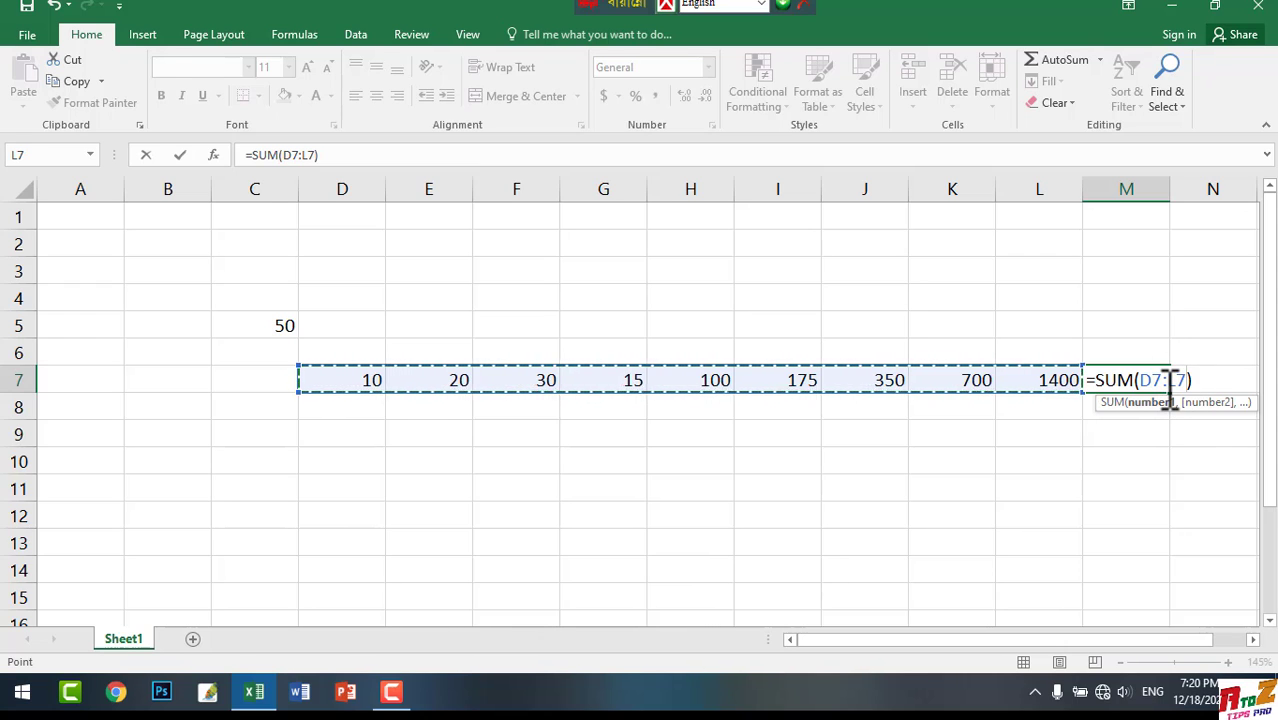
key(Return)
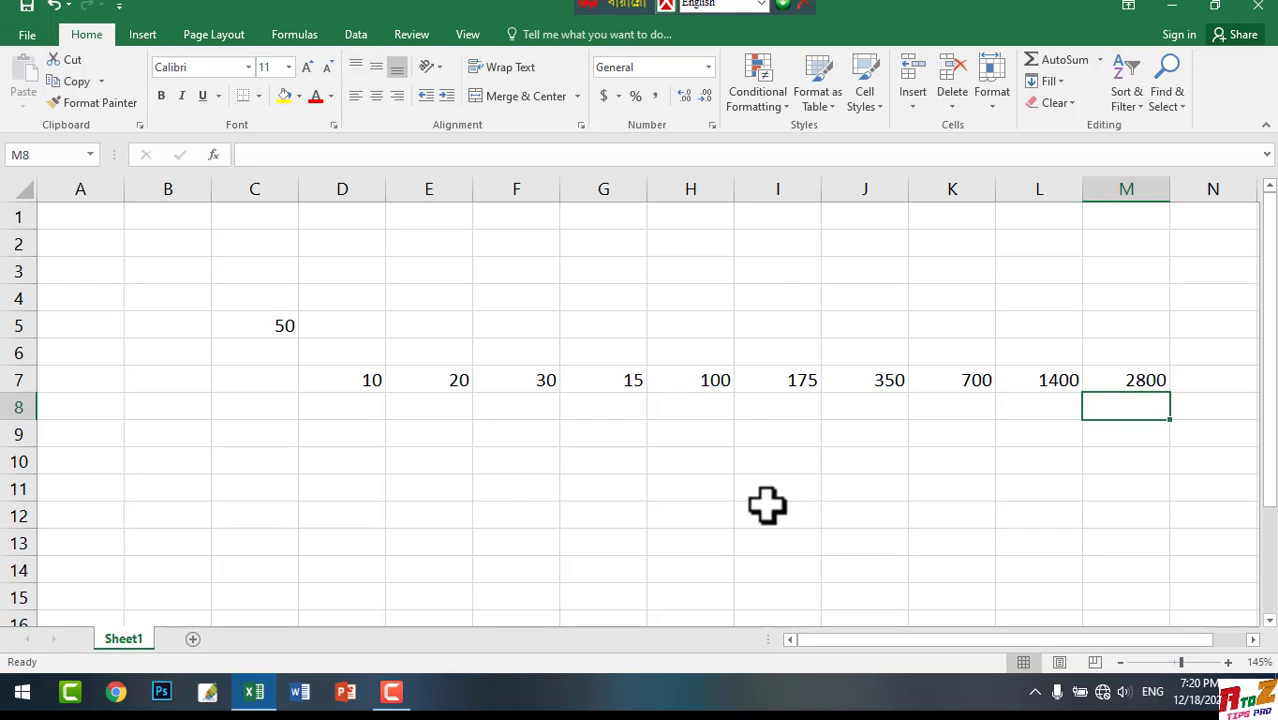
Enter the numbers 25 and 20 in cells F11 and G11
double_click(505, 486)
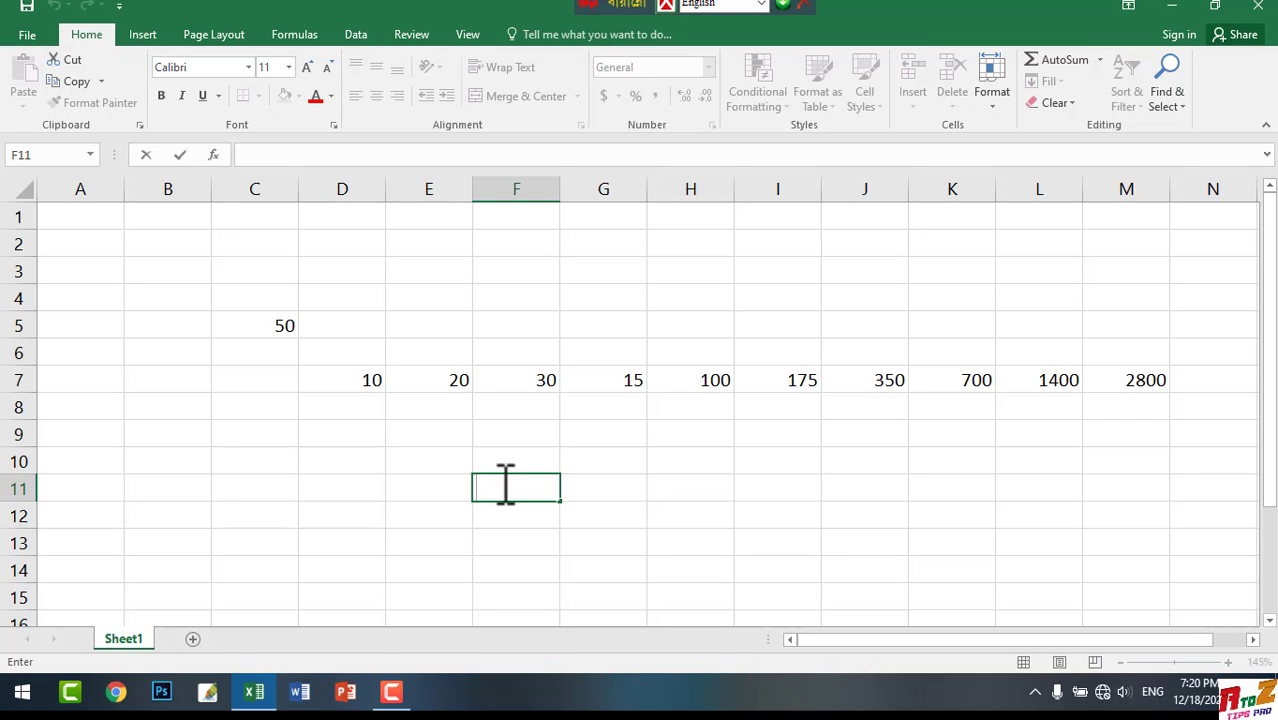
text(25)
key(Tab)
text(20)
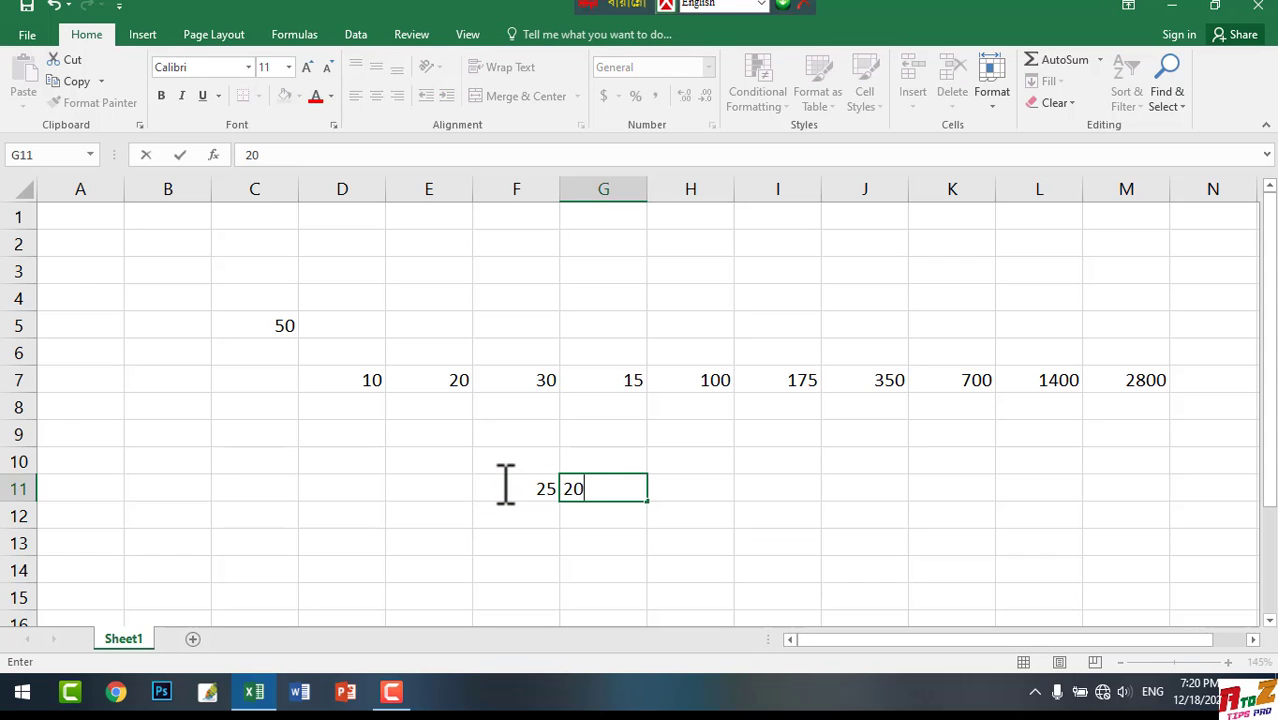
Enter the subtraction formula =sum(F11-G11) in cell H11, taking the references from the two number cells in row 11
click(696, 483)
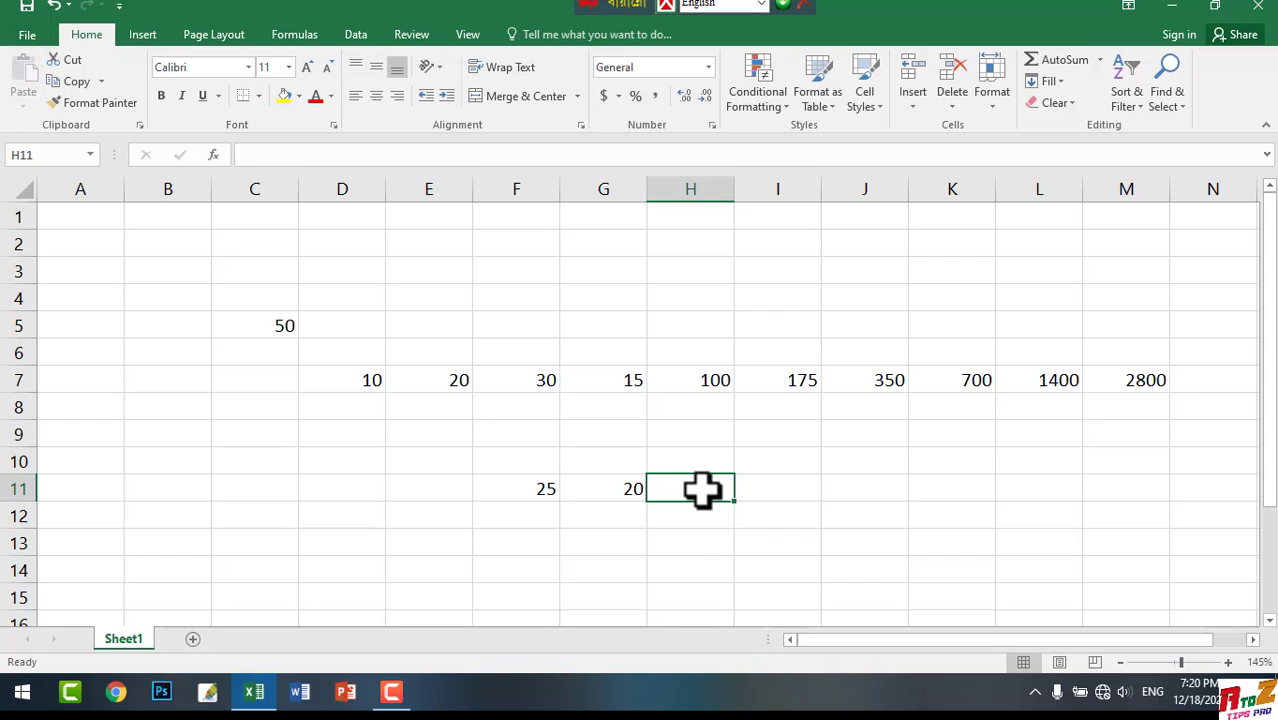
text(=d)
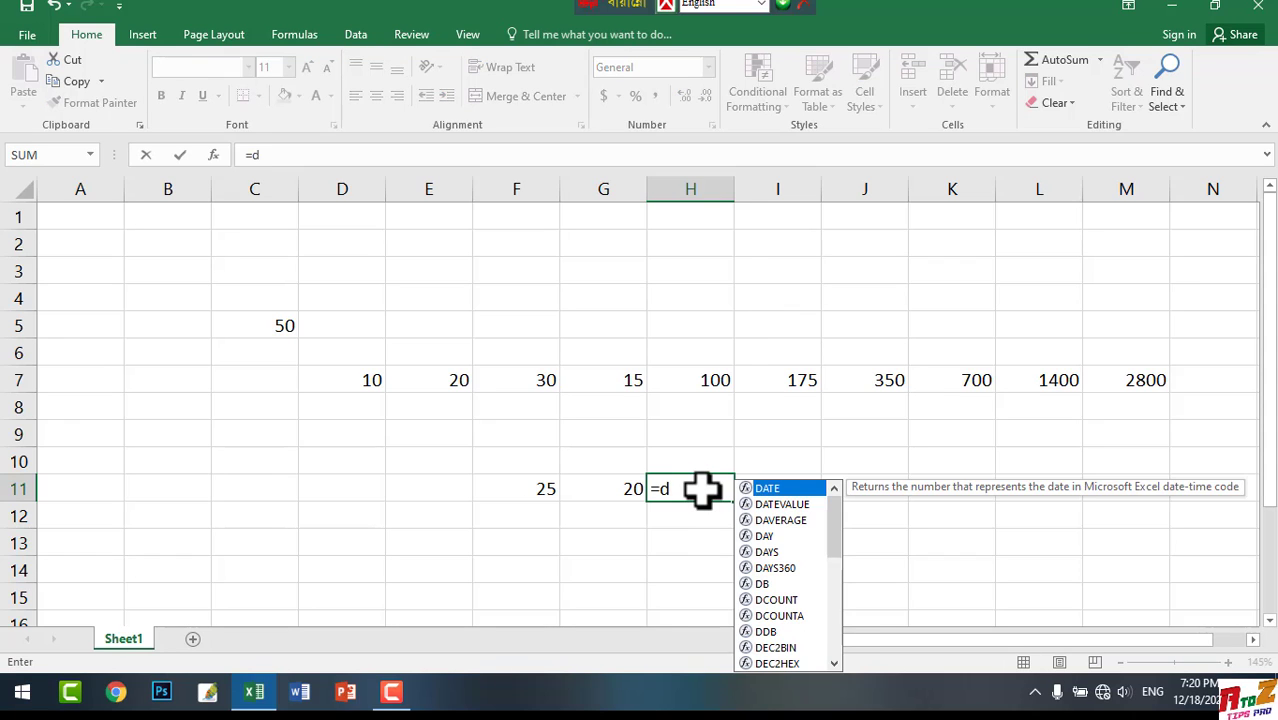
key(BackSpace)
text(s)
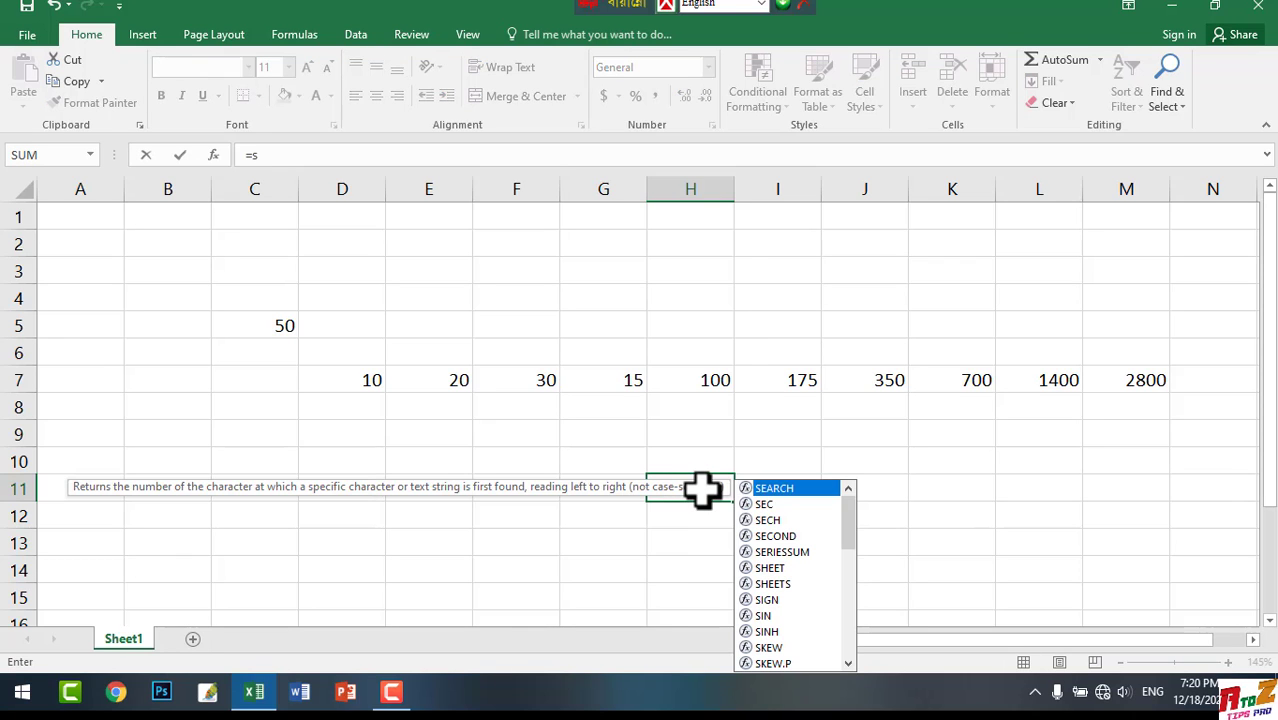
text(um)
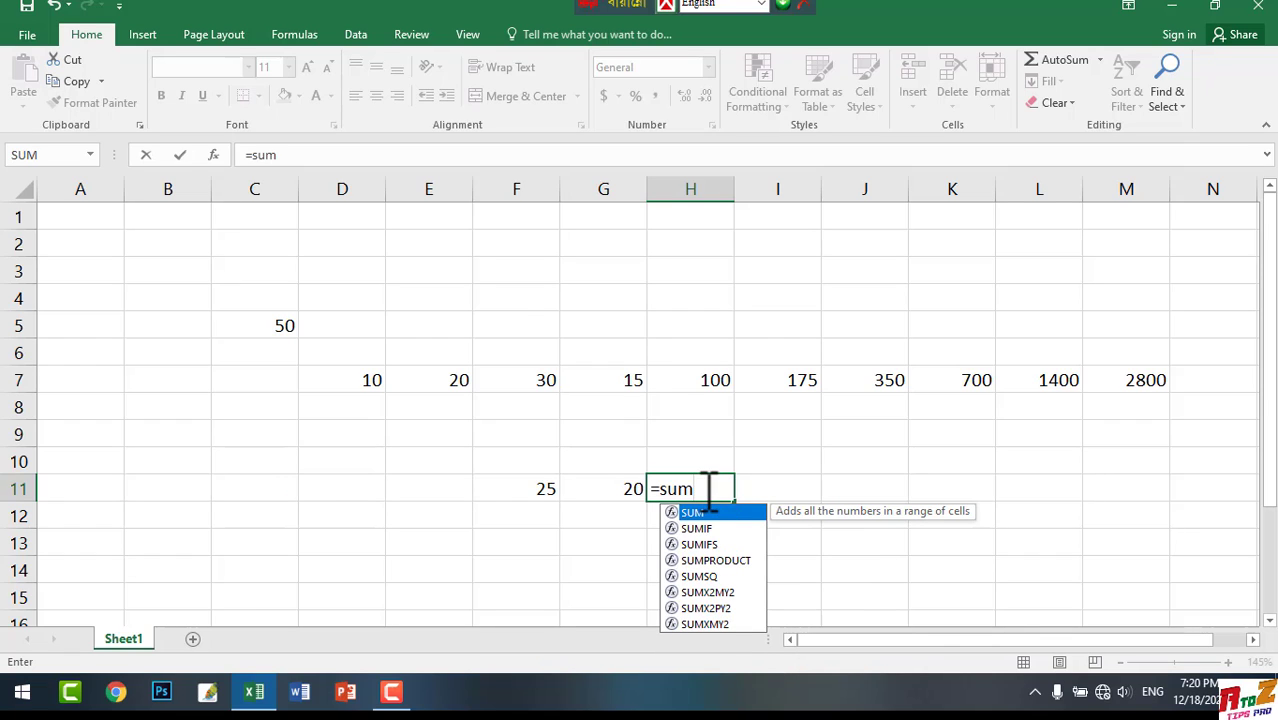
text(()
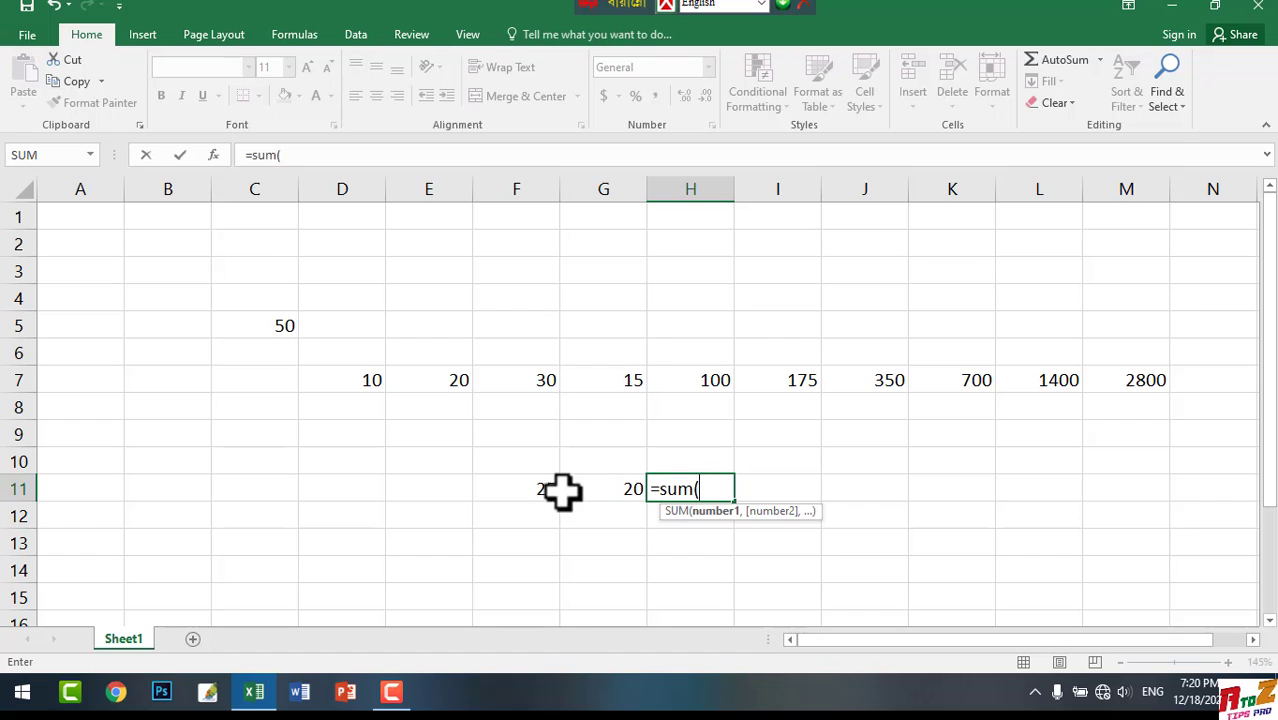
click(520, 488)
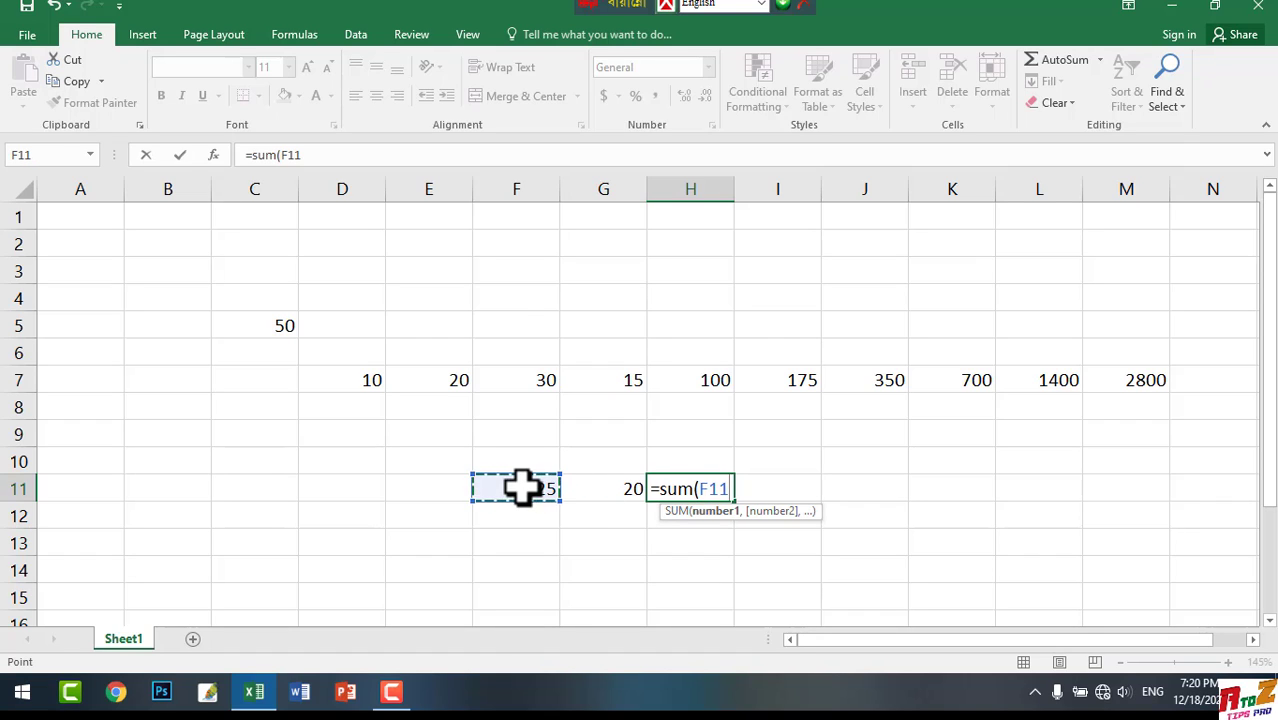
text(-)
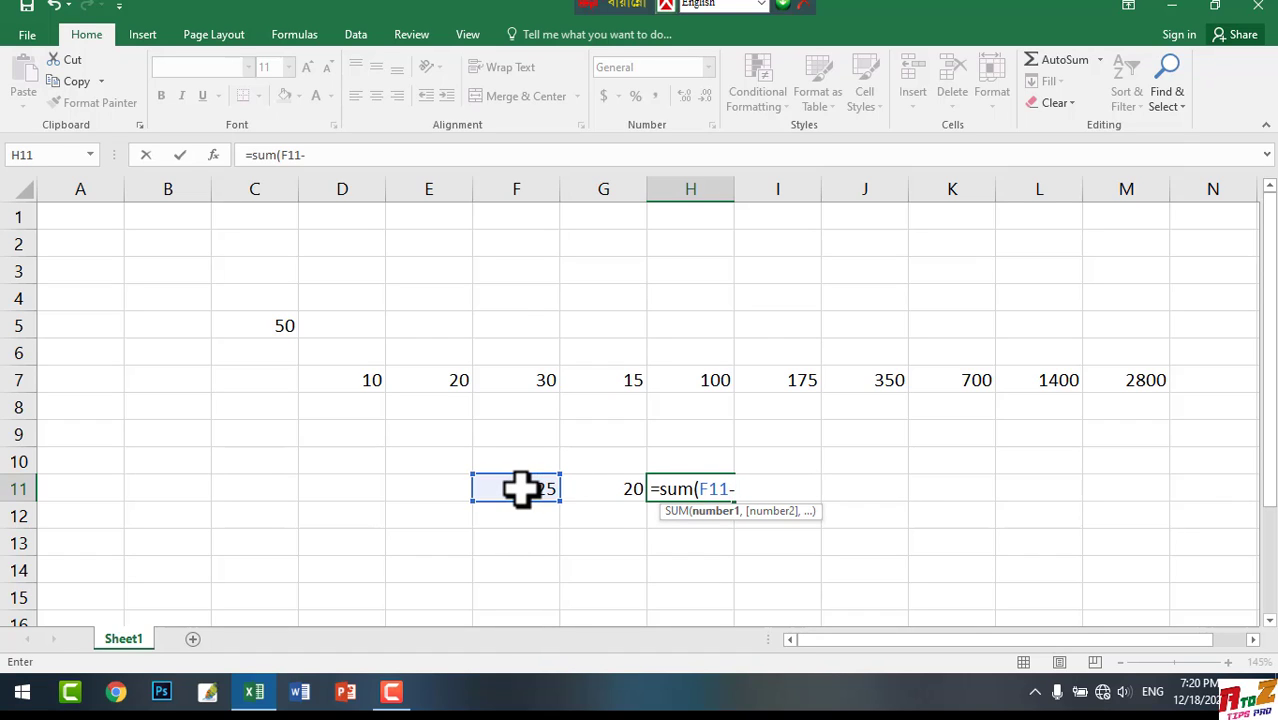
click(605, 488)
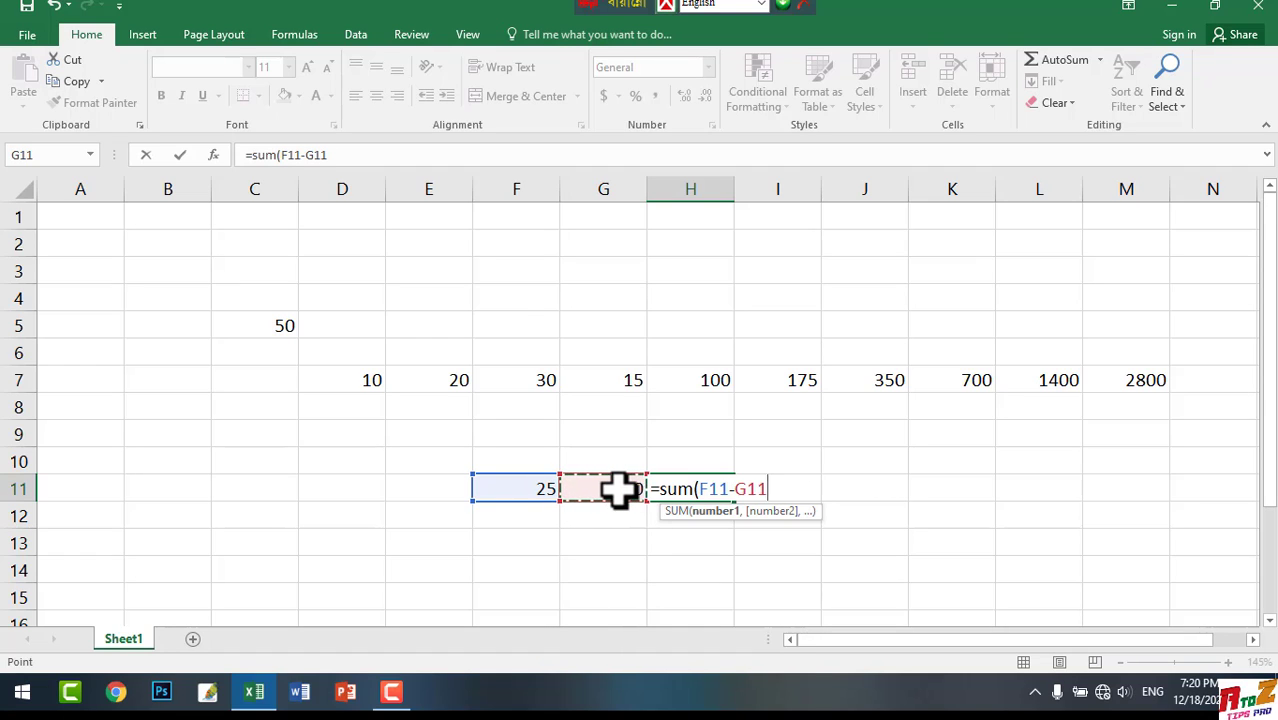
text())
key(Return)
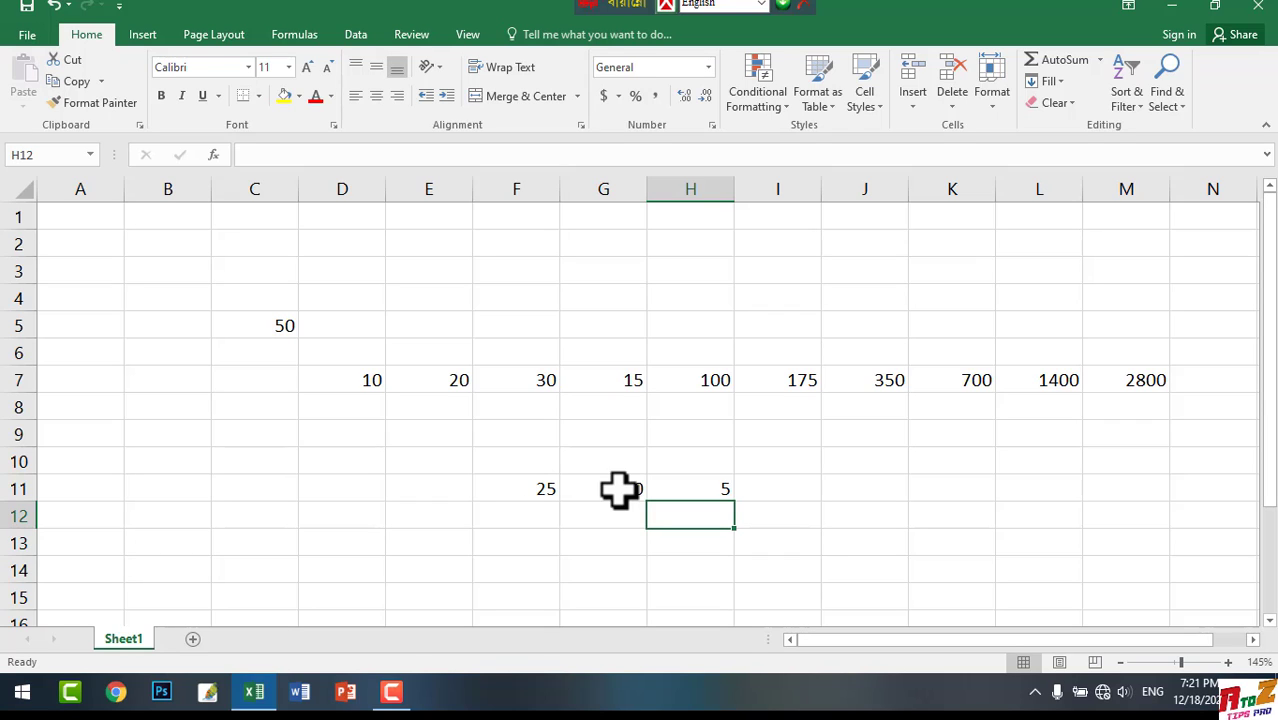
Enter the numbers 500 and 435 in cells F14 and G14
click(522, 565)
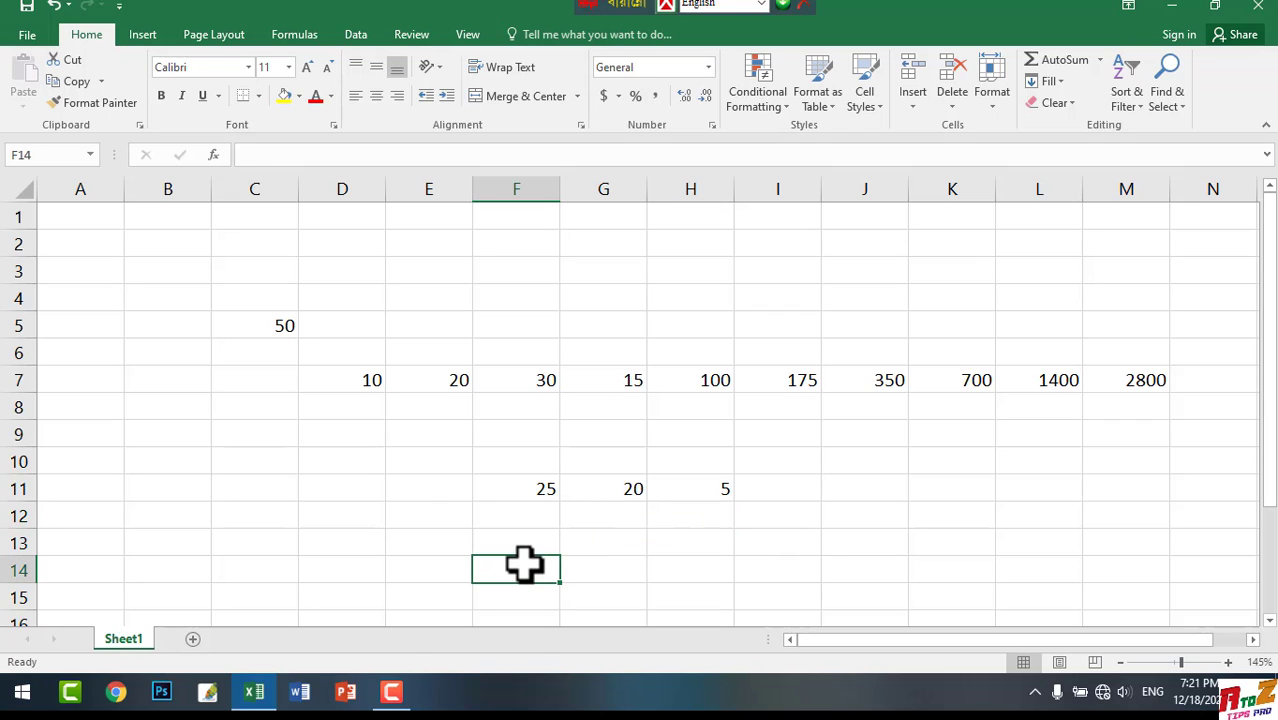
text(500)
key(Tab)
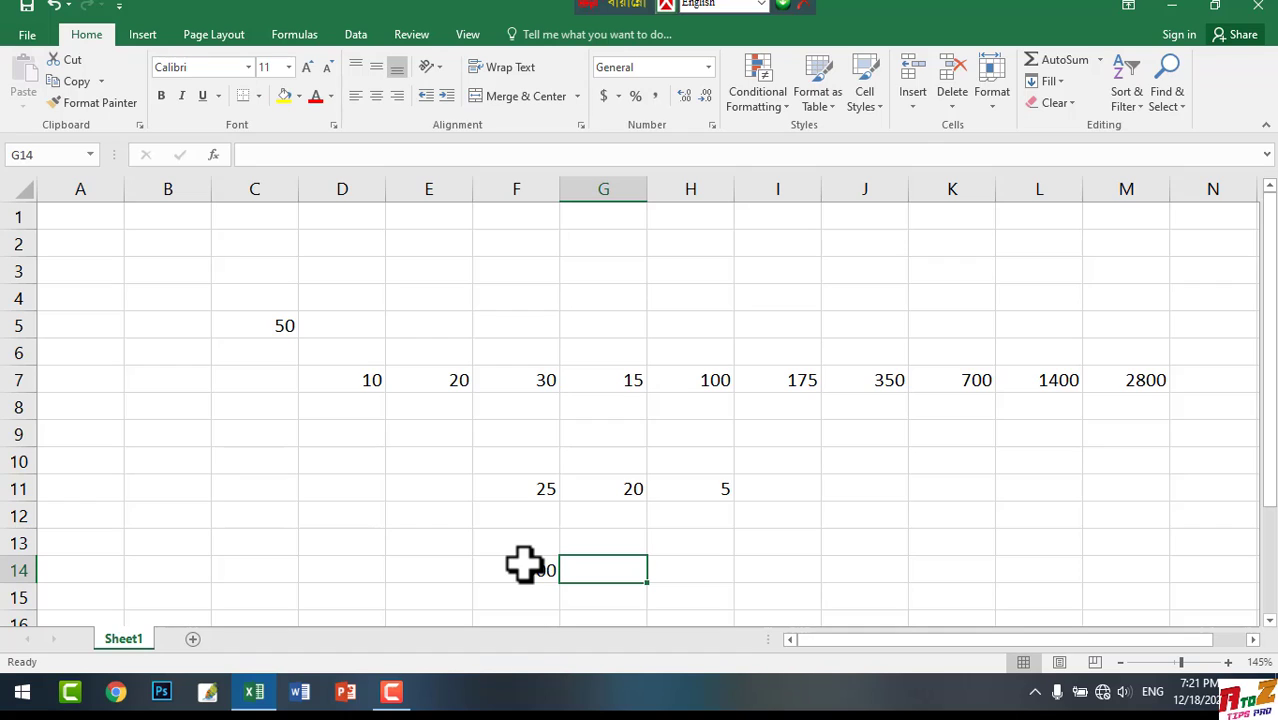
text(435)
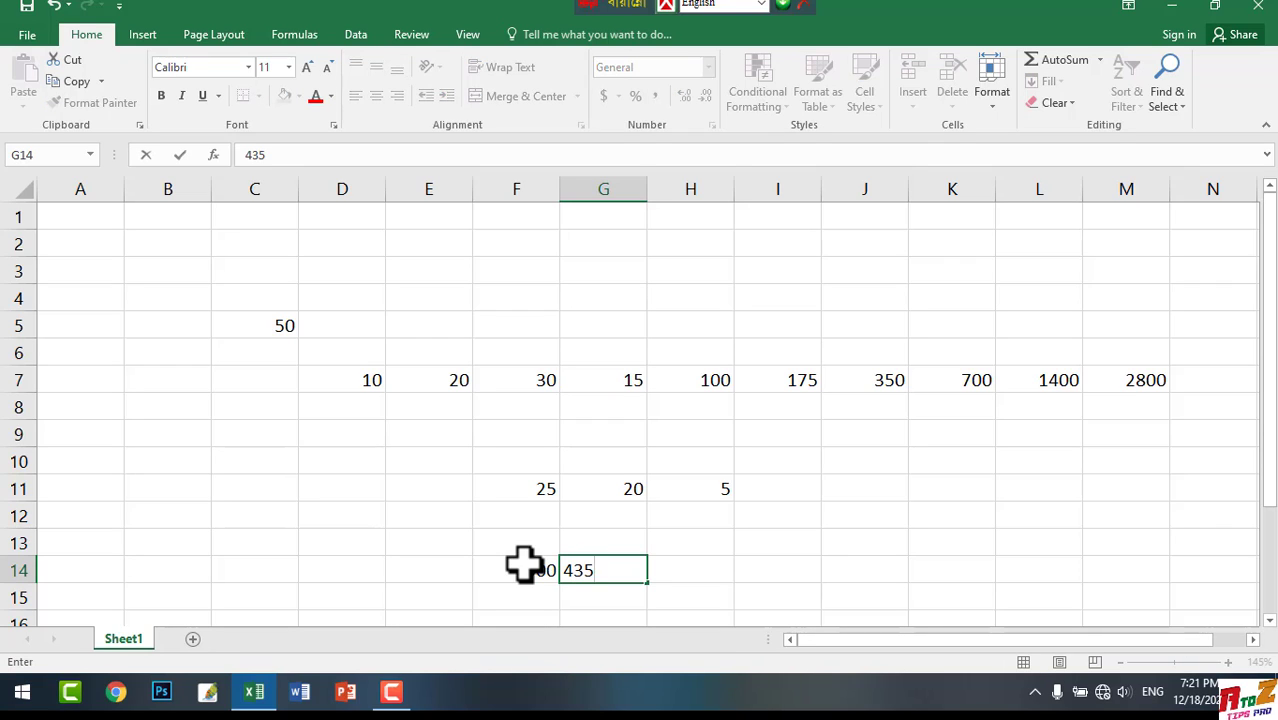
Enter the formula =sum(F14-G14) in cell H14 to subtract the second number in row 14 from the first
click(684, 574)
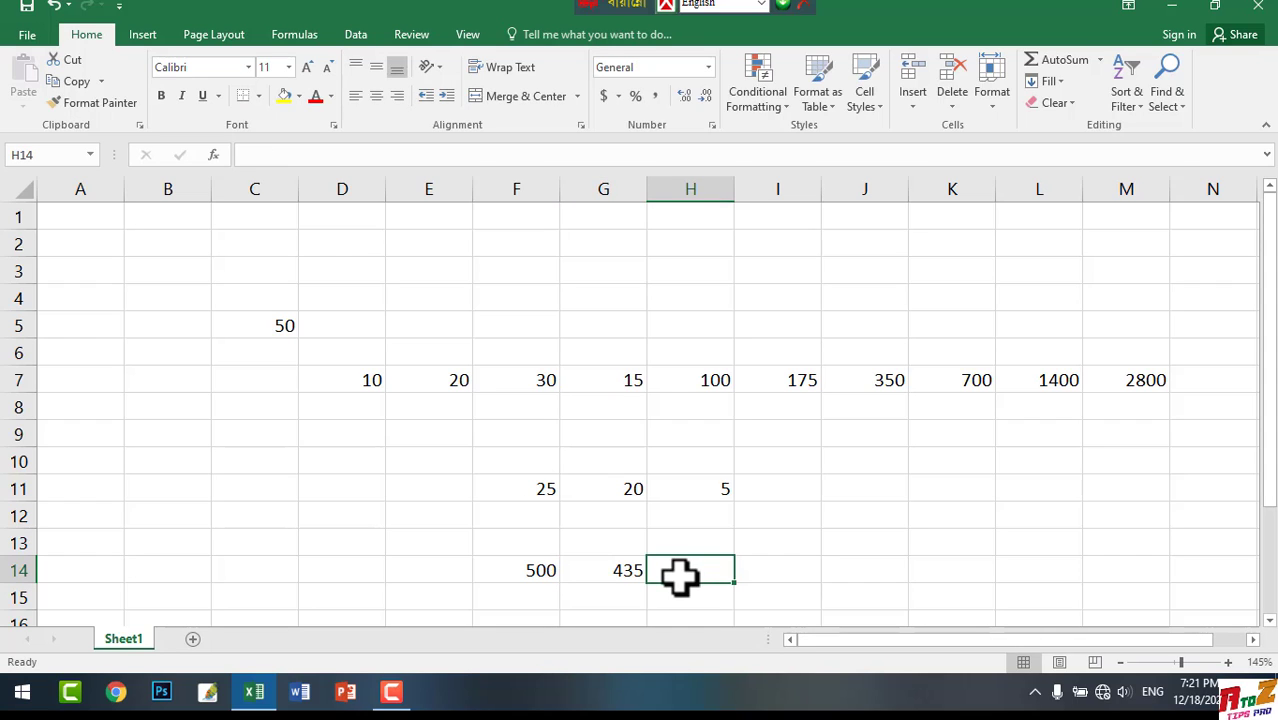
text(=)
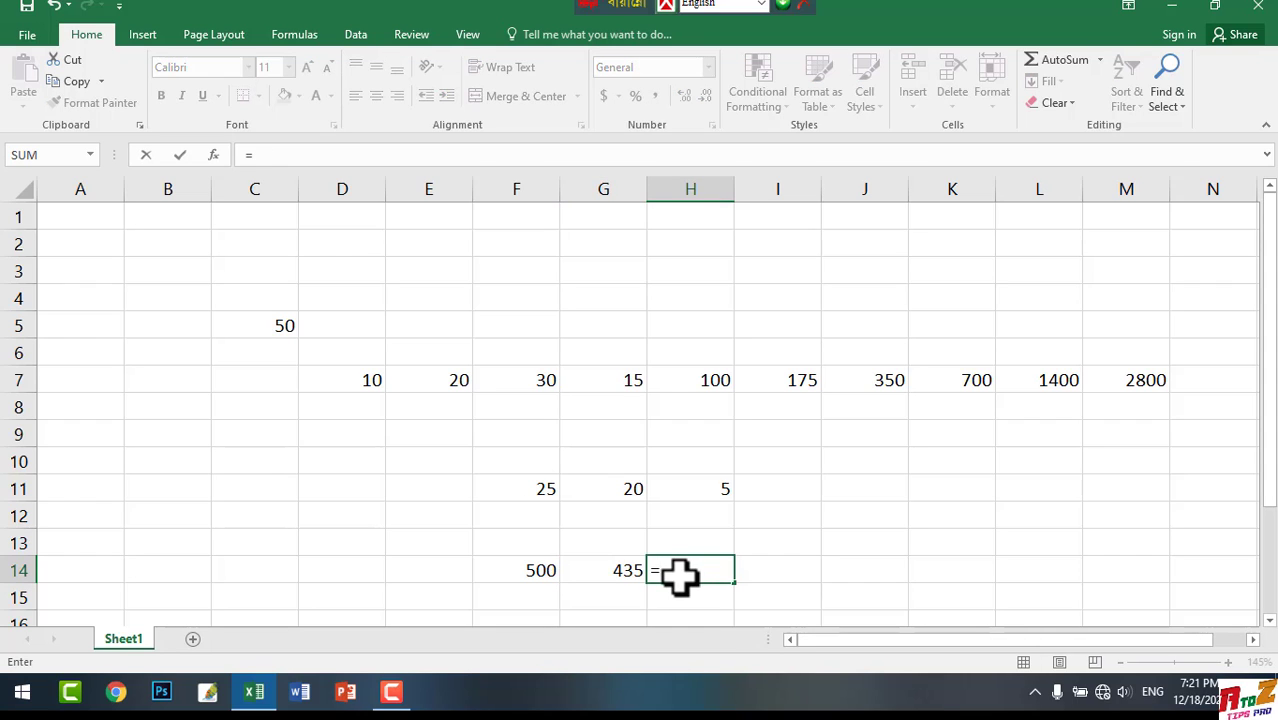
text(sum)
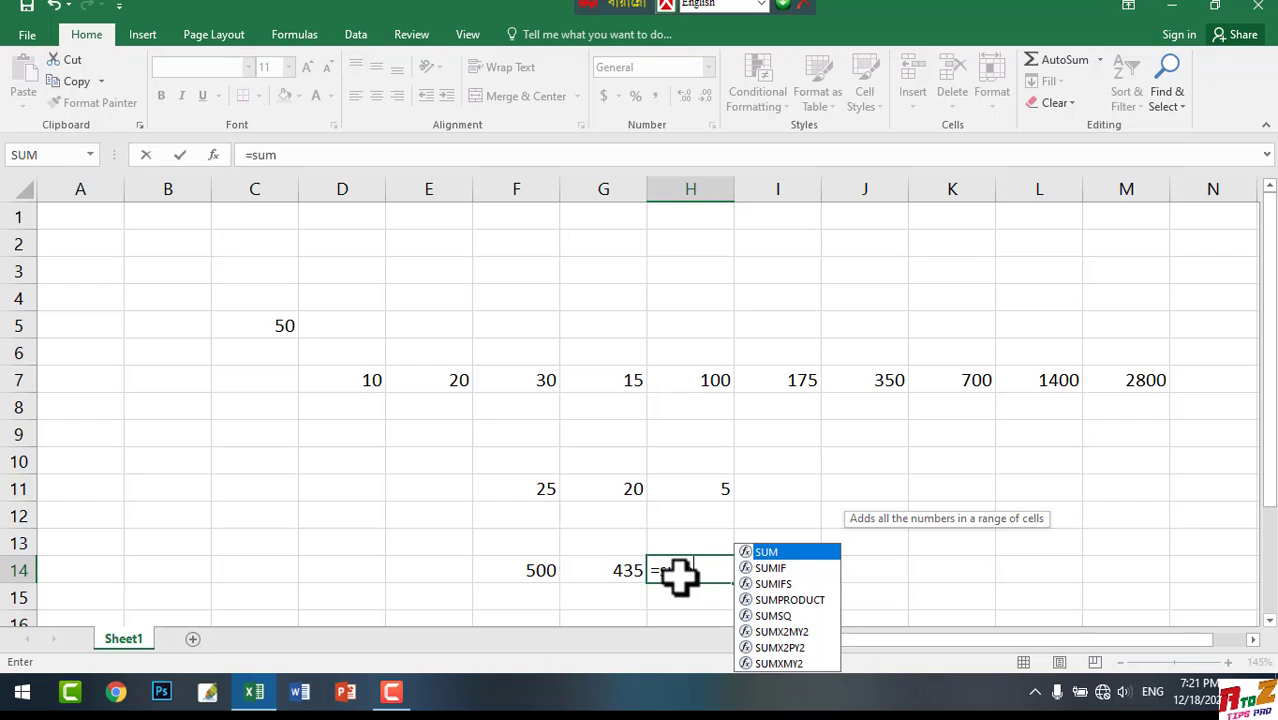
text(()
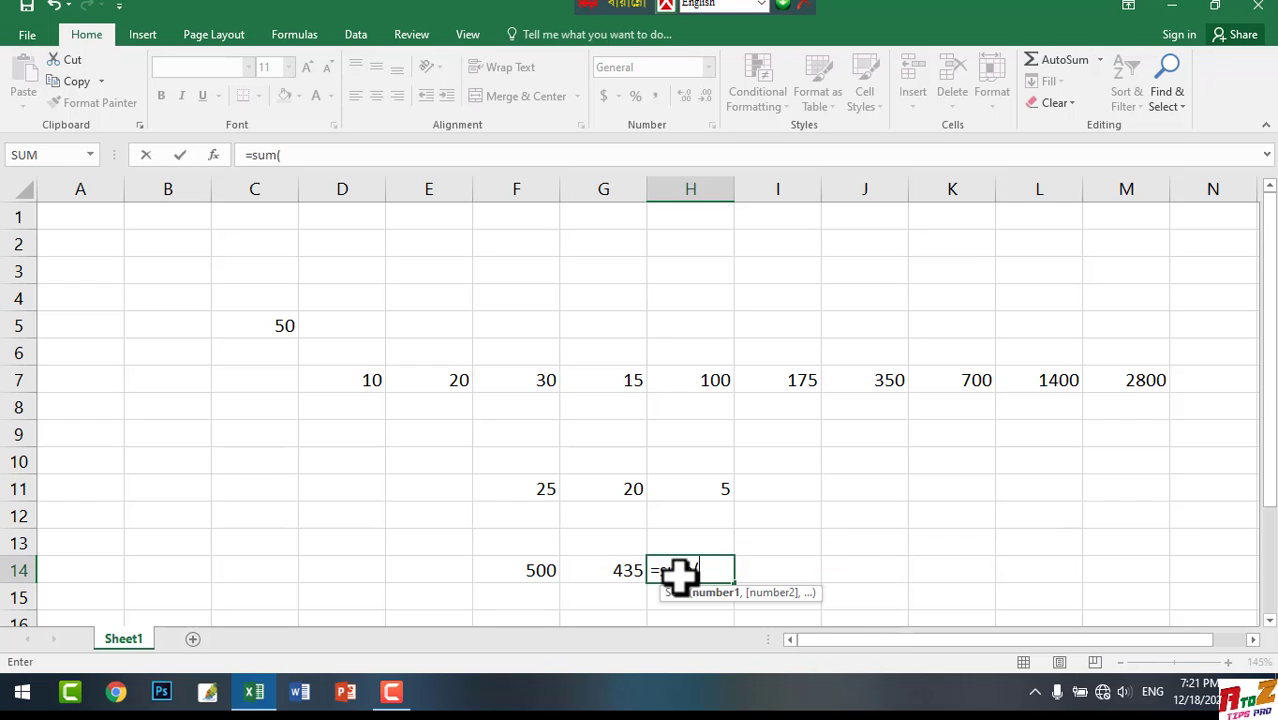
click(547, 566)
text(-)
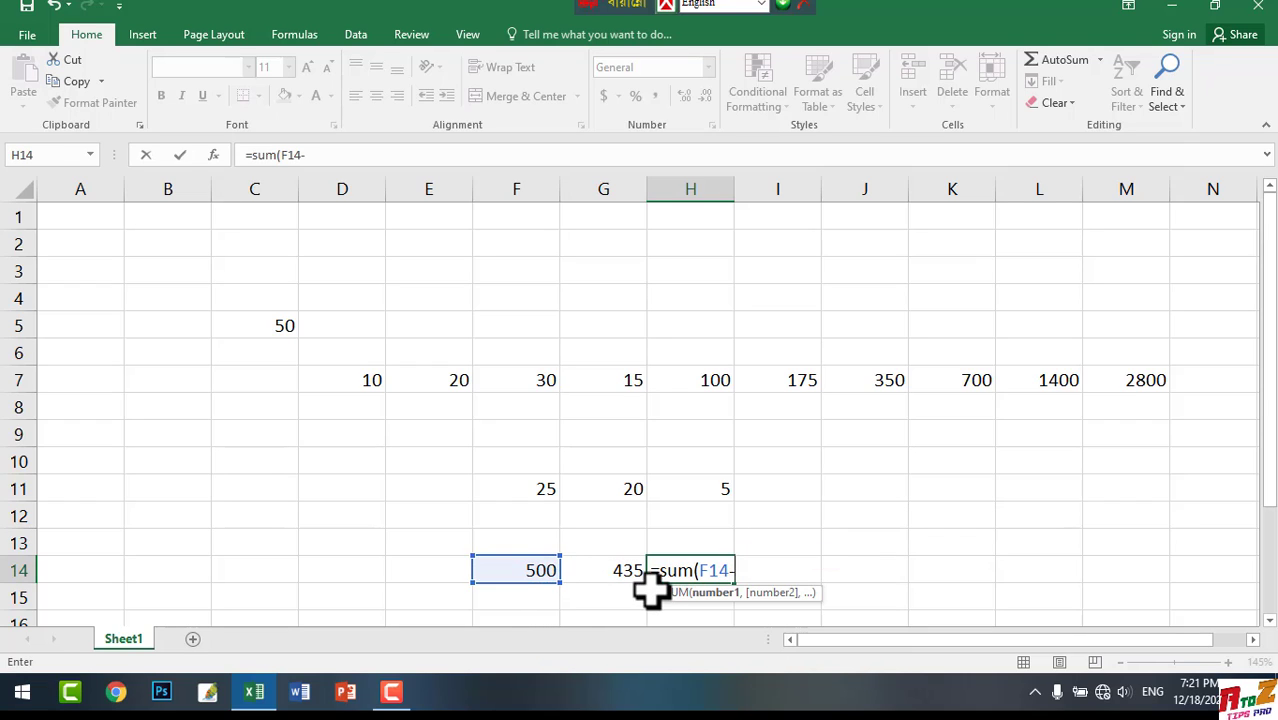
click(597, 570)
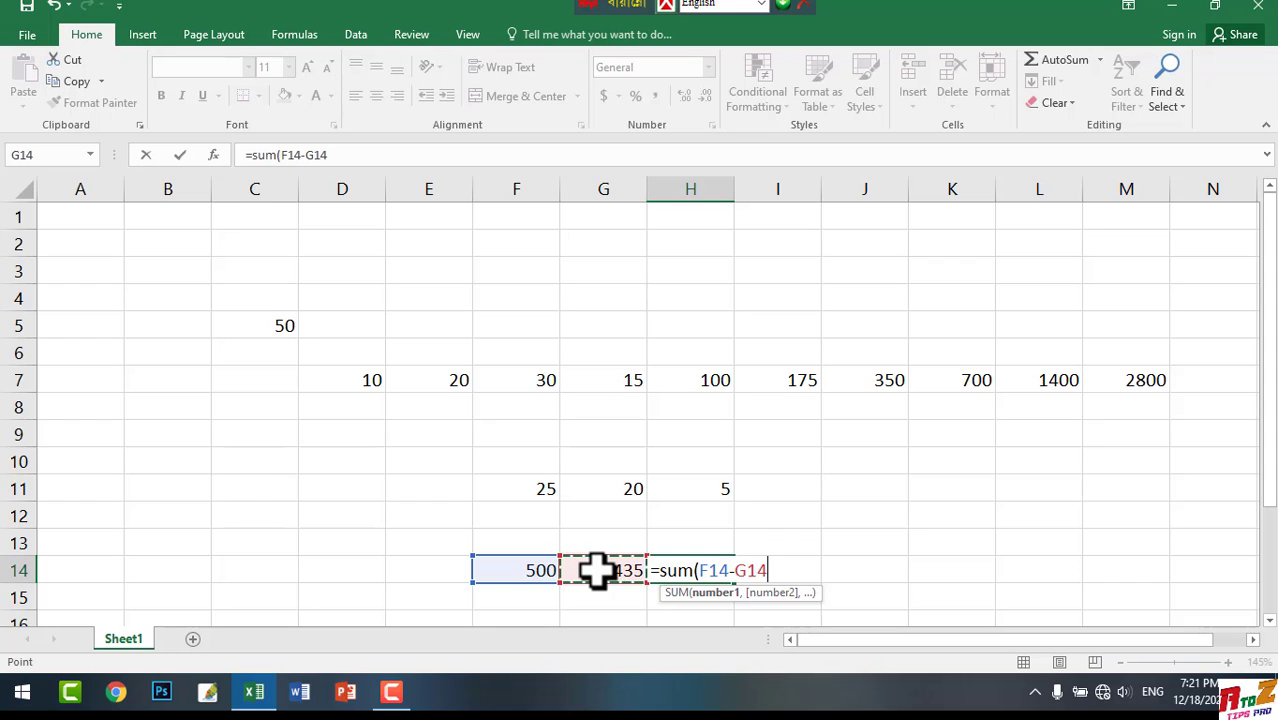
text())
key(Return)
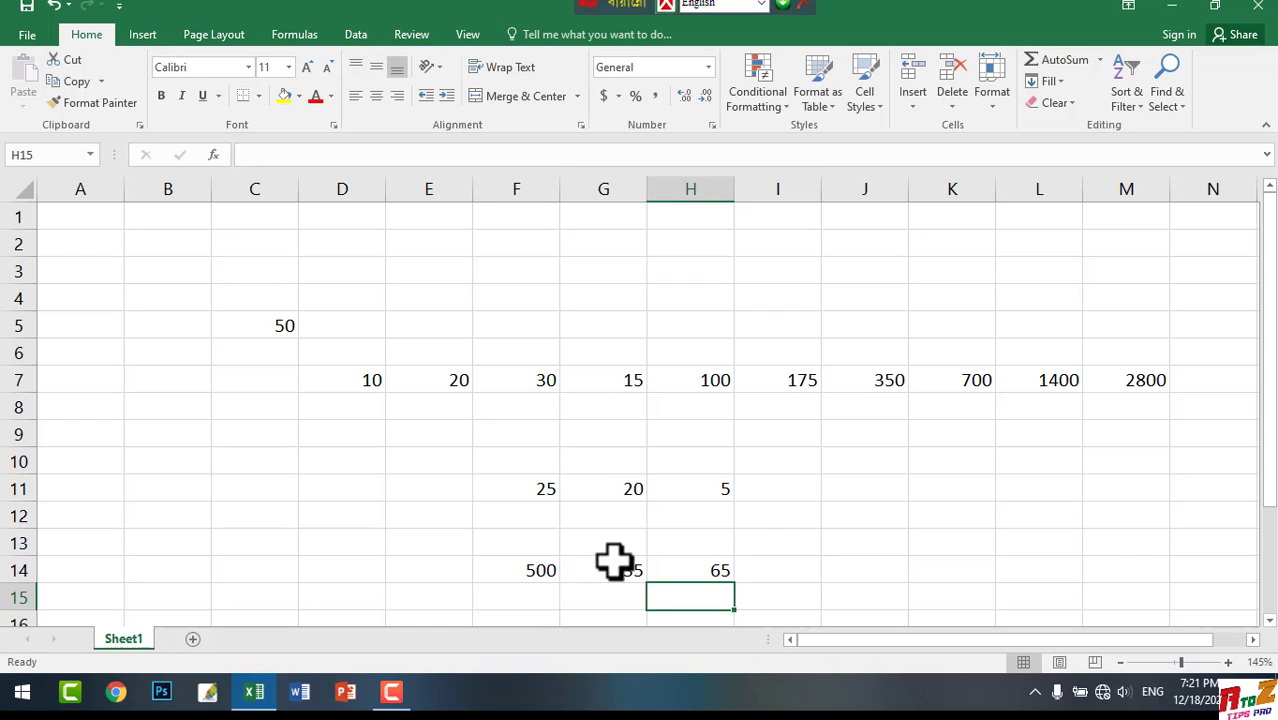
Enter the numbers 7 and 5 in cells F17 and G17
scroll(640, 545, down, 4)
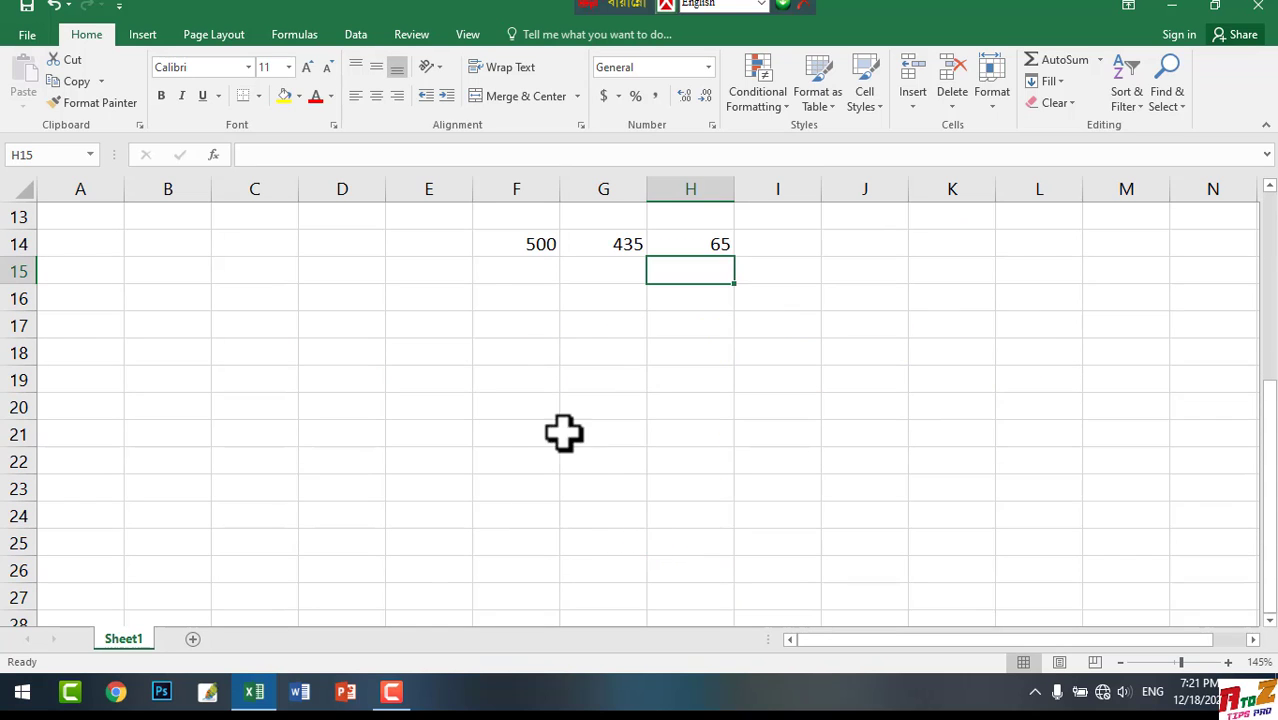
click(544, 321)
double_click(547, 322)
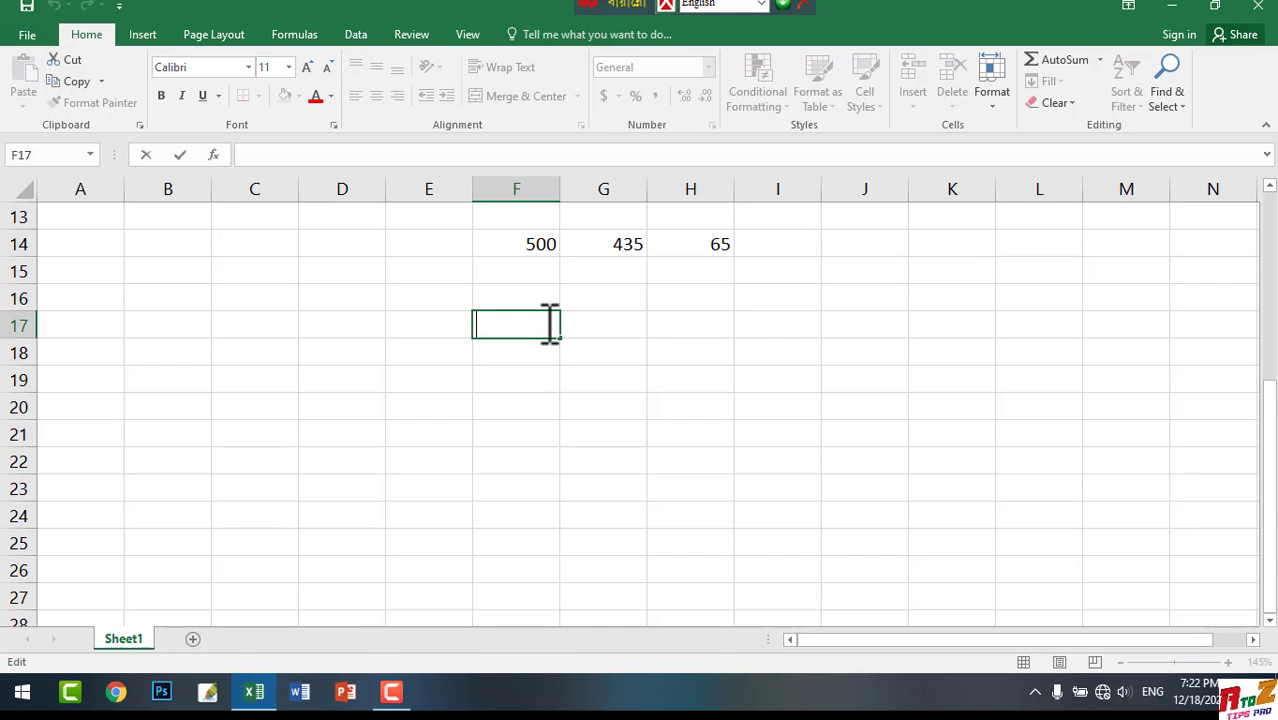
text(7)
key(Tab)
text(5)
key(Tab)
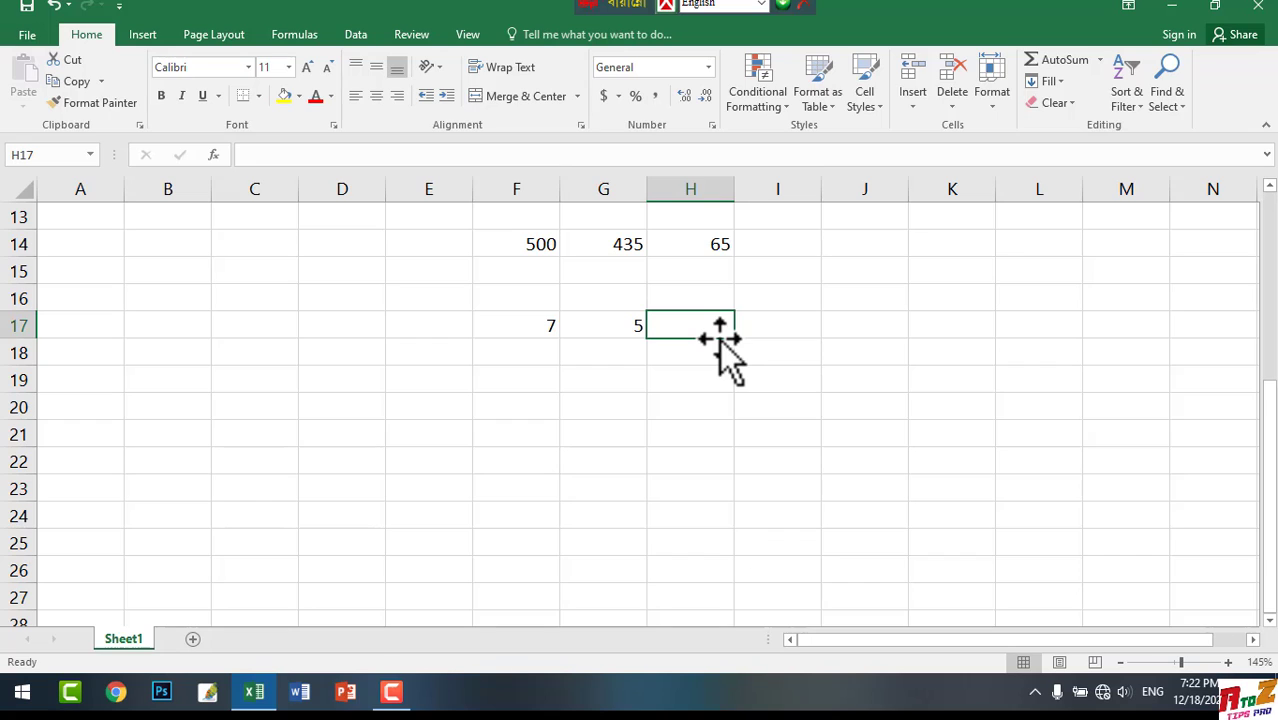
Enter the formula =sum(F17*G17) in cell H17 to multiply the two numbers in row 17
text(=sum)
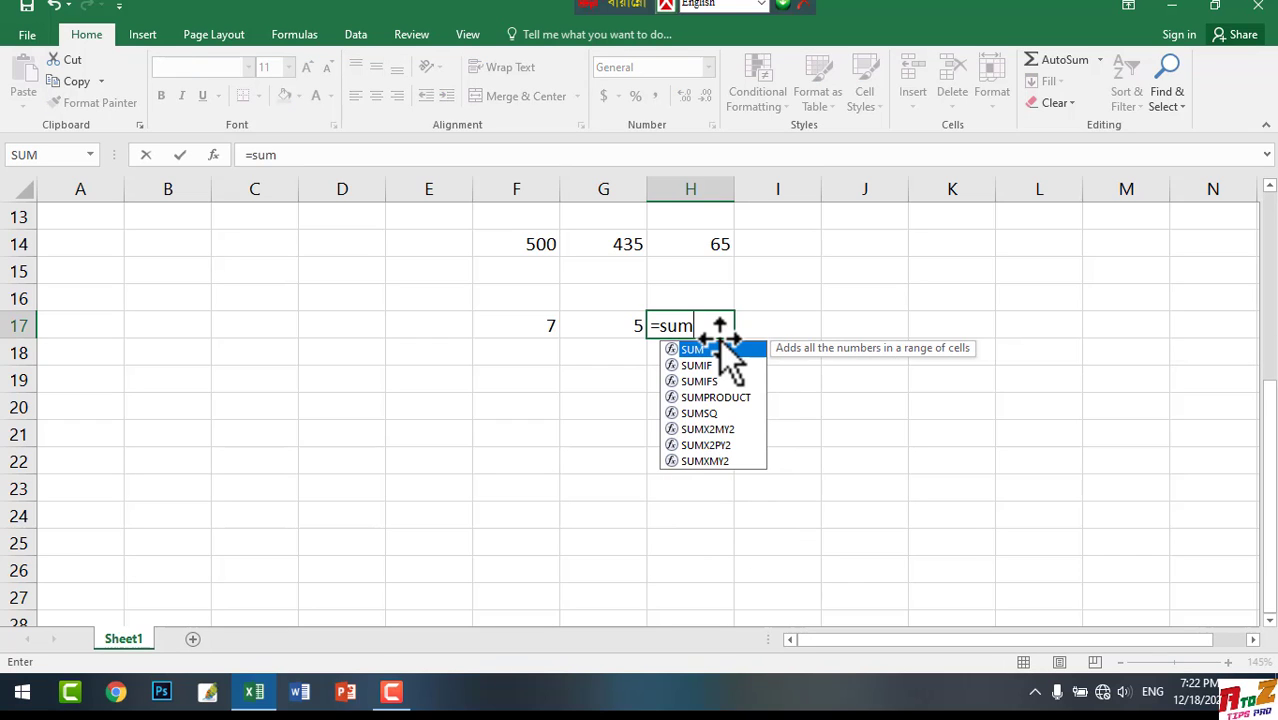
text(()
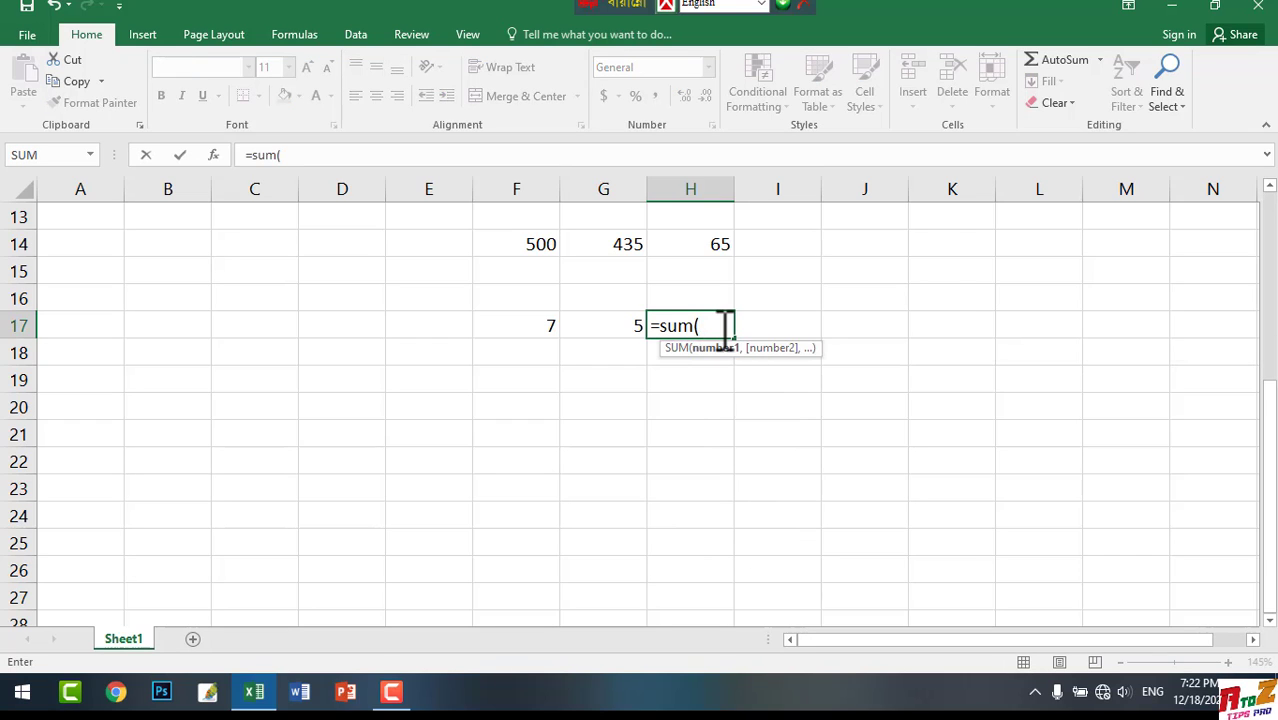
click(545, 322)
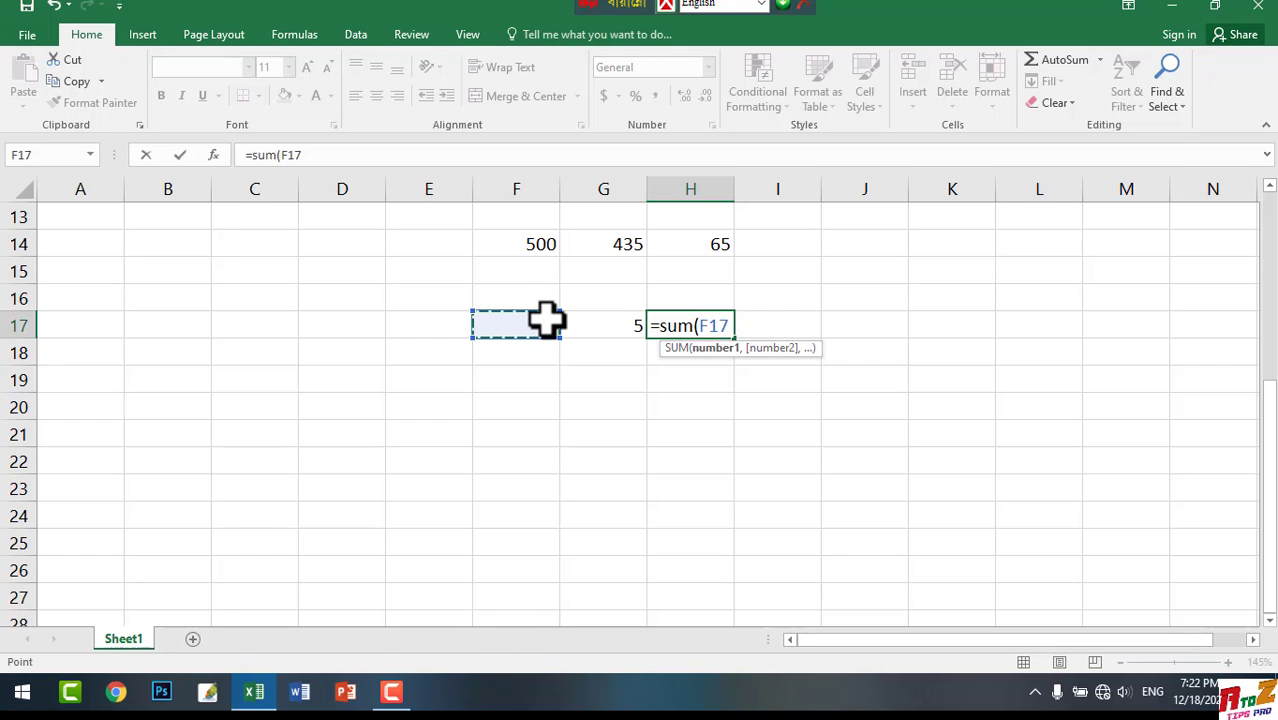
text(*)
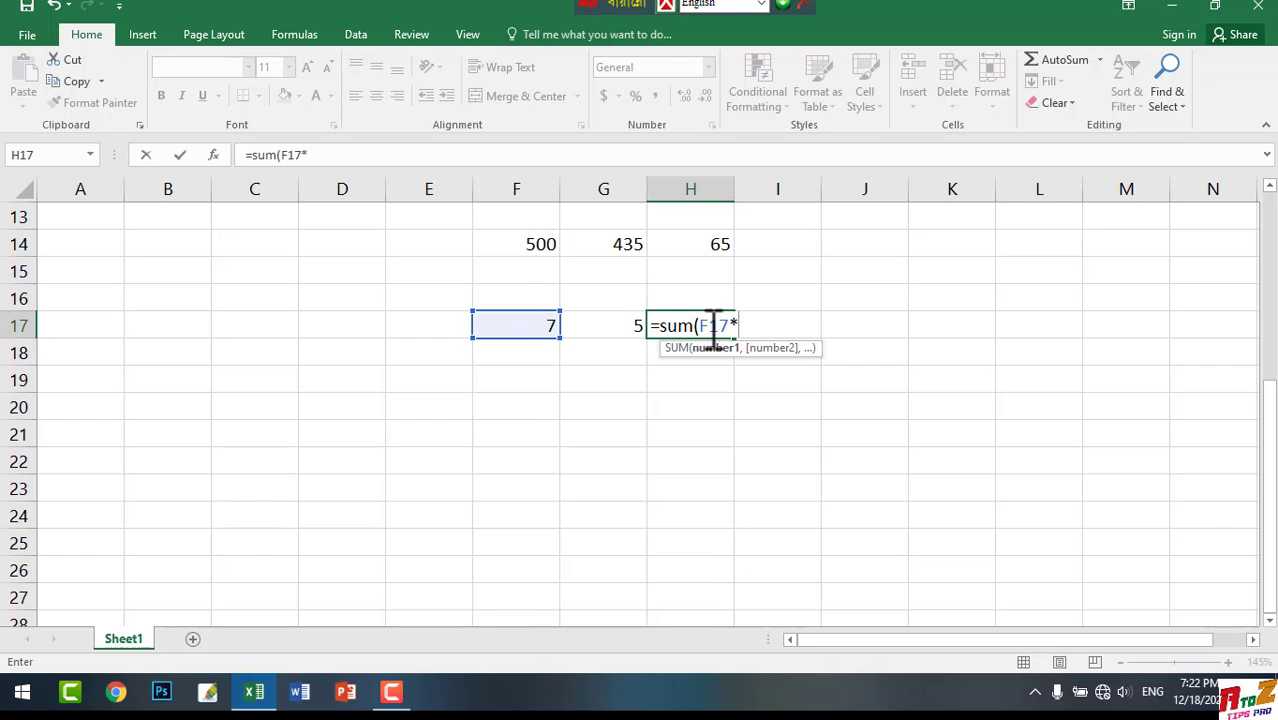
click(612, 322)
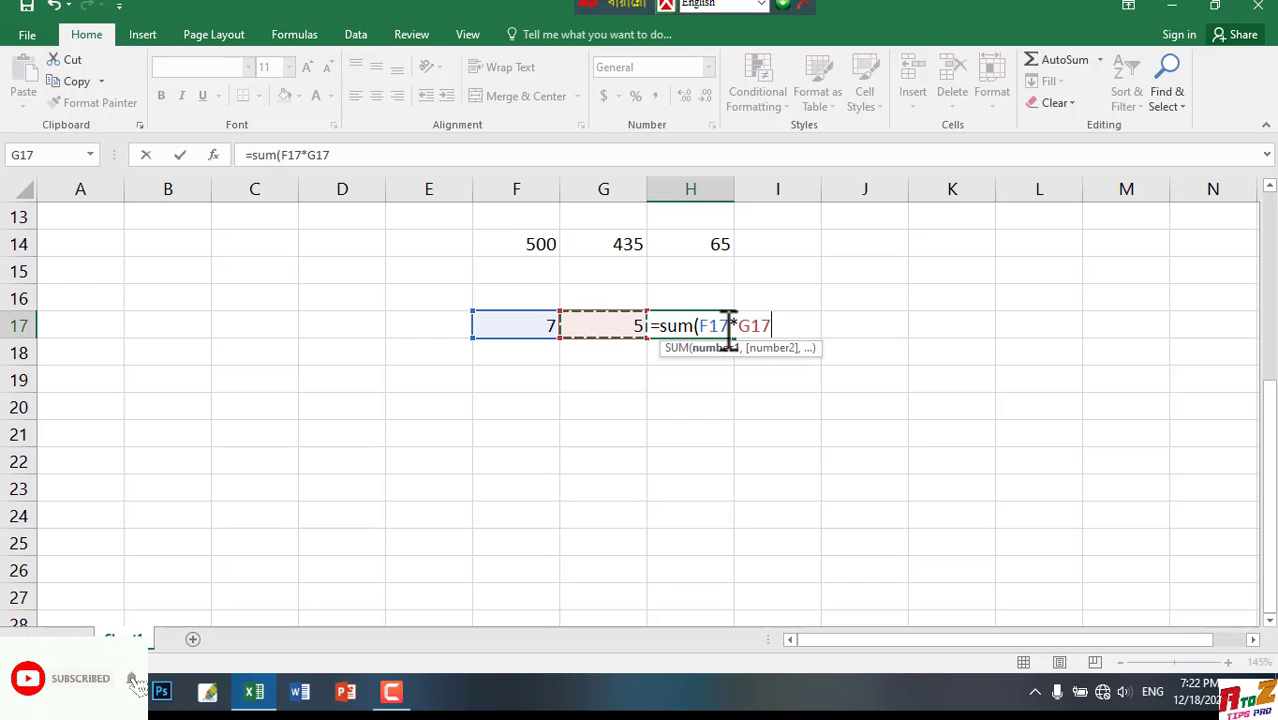
text())
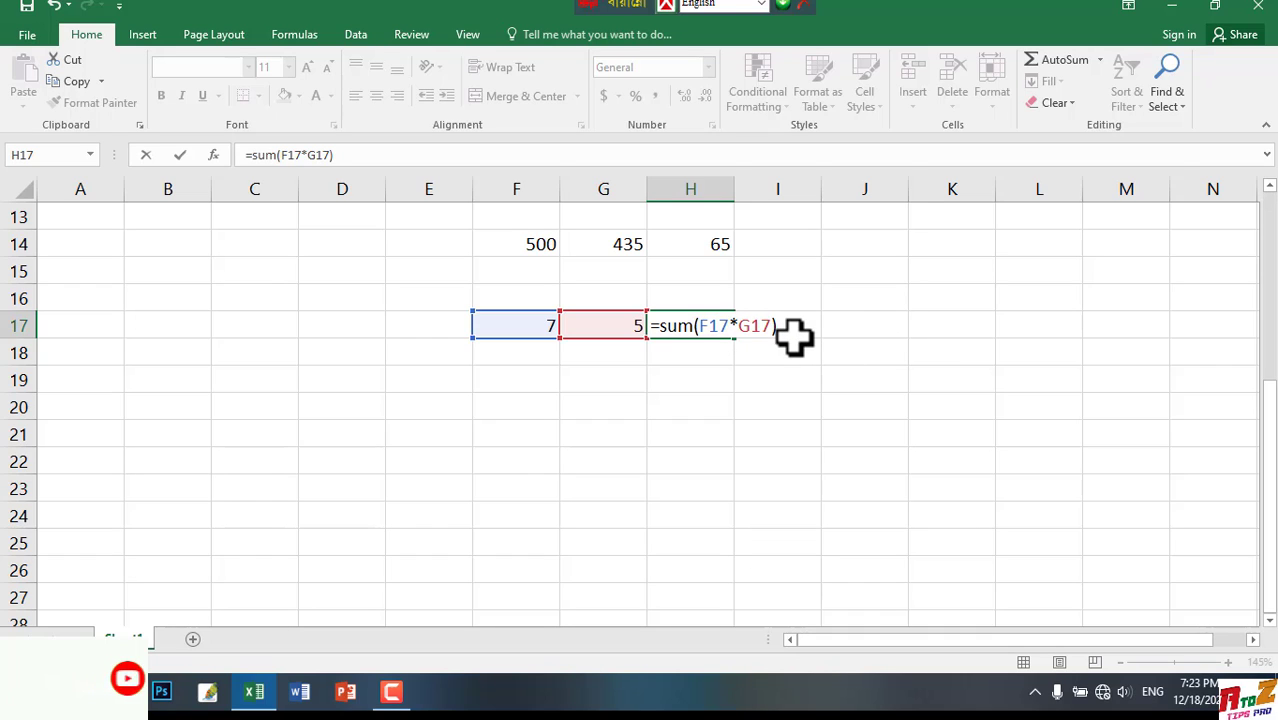
key(Return)
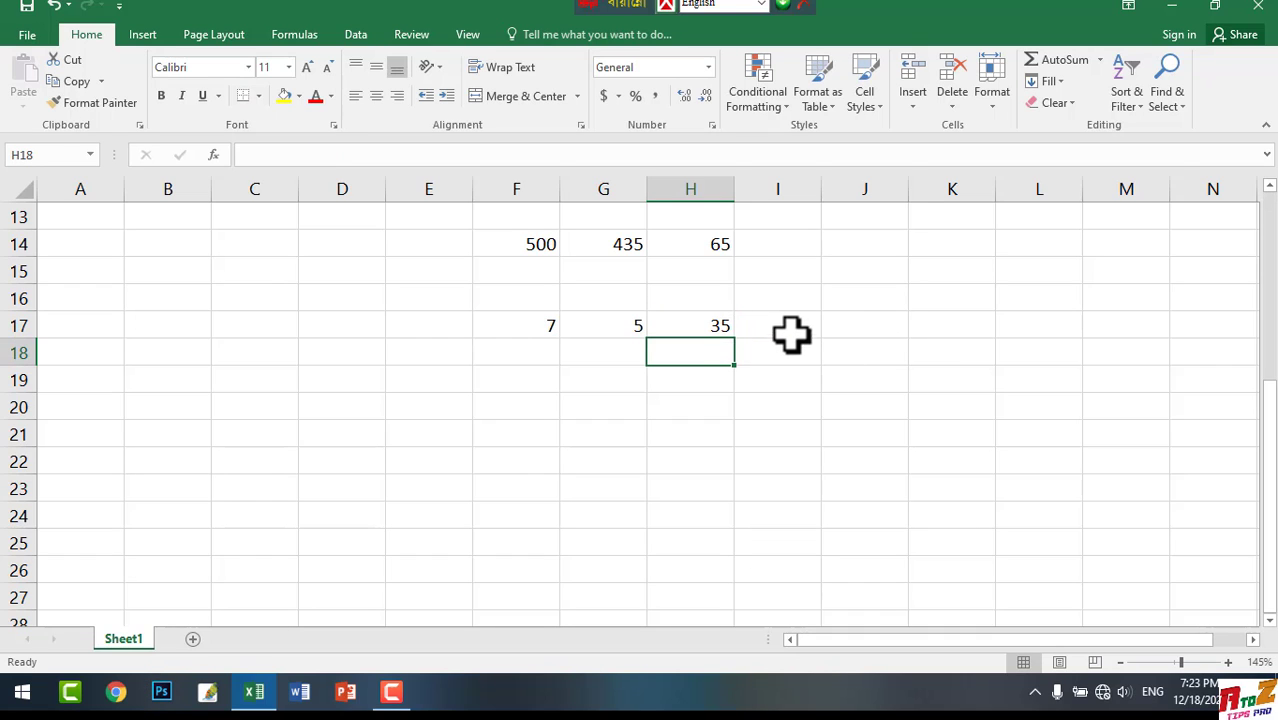
Enter the numbers 45 and 40 in cells G19 and H19
click(638, 382)
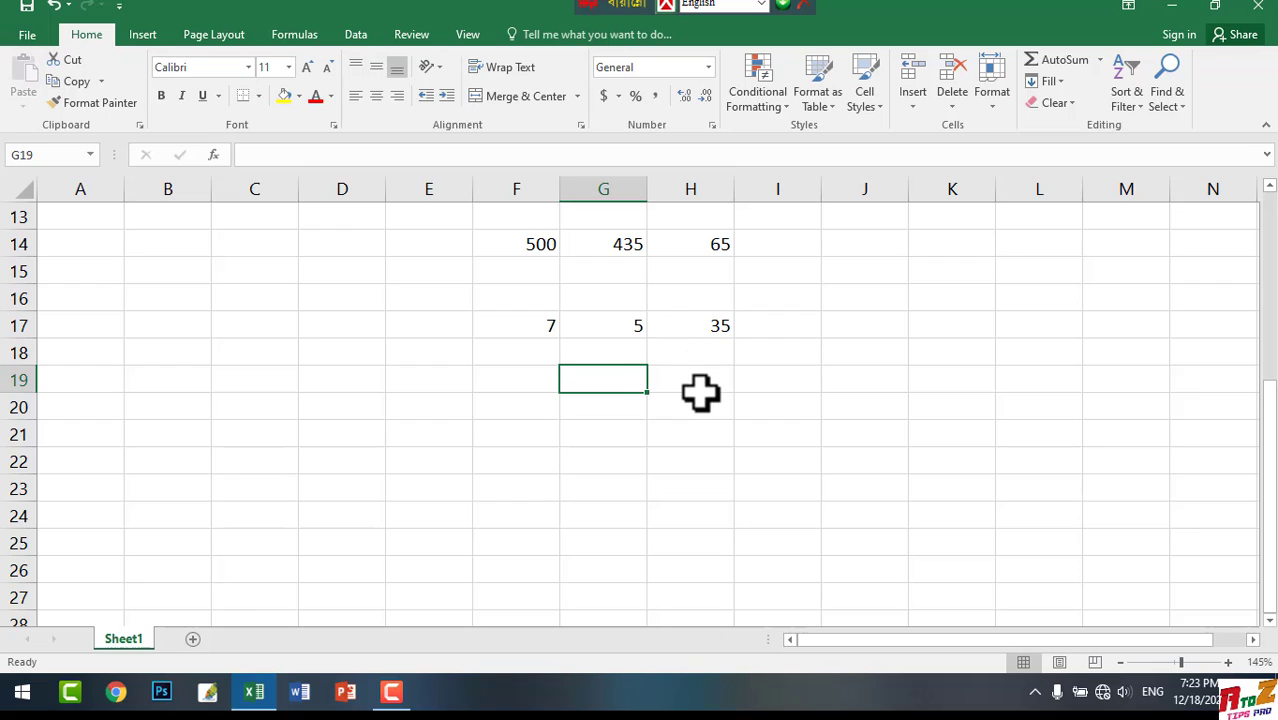
double_click(626, 381)
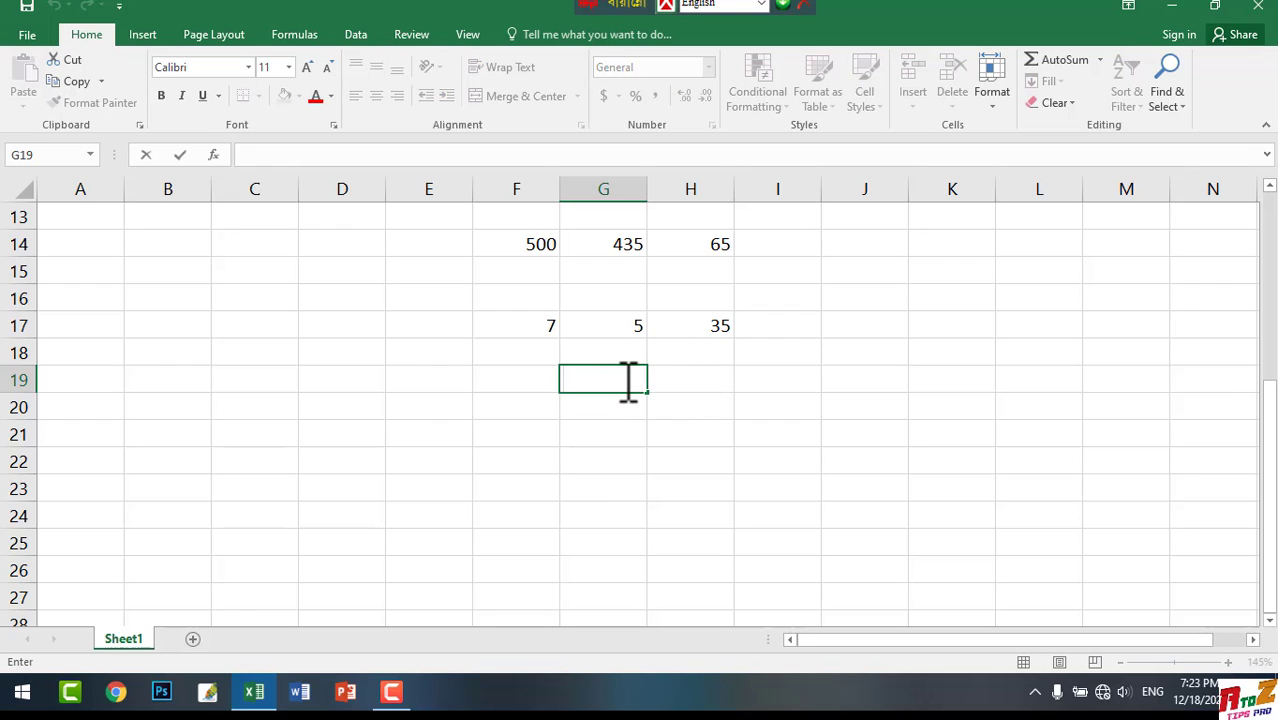
text(45)
key(Tab)
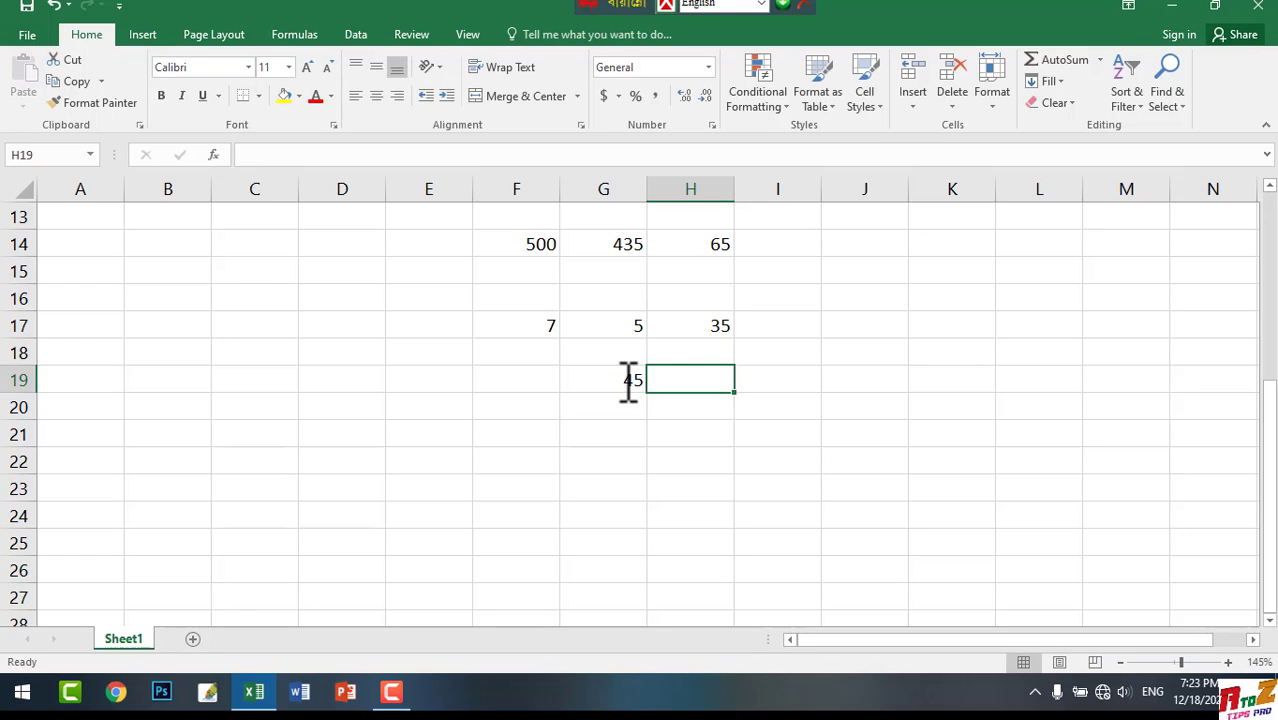
text(40)
key(Tab)
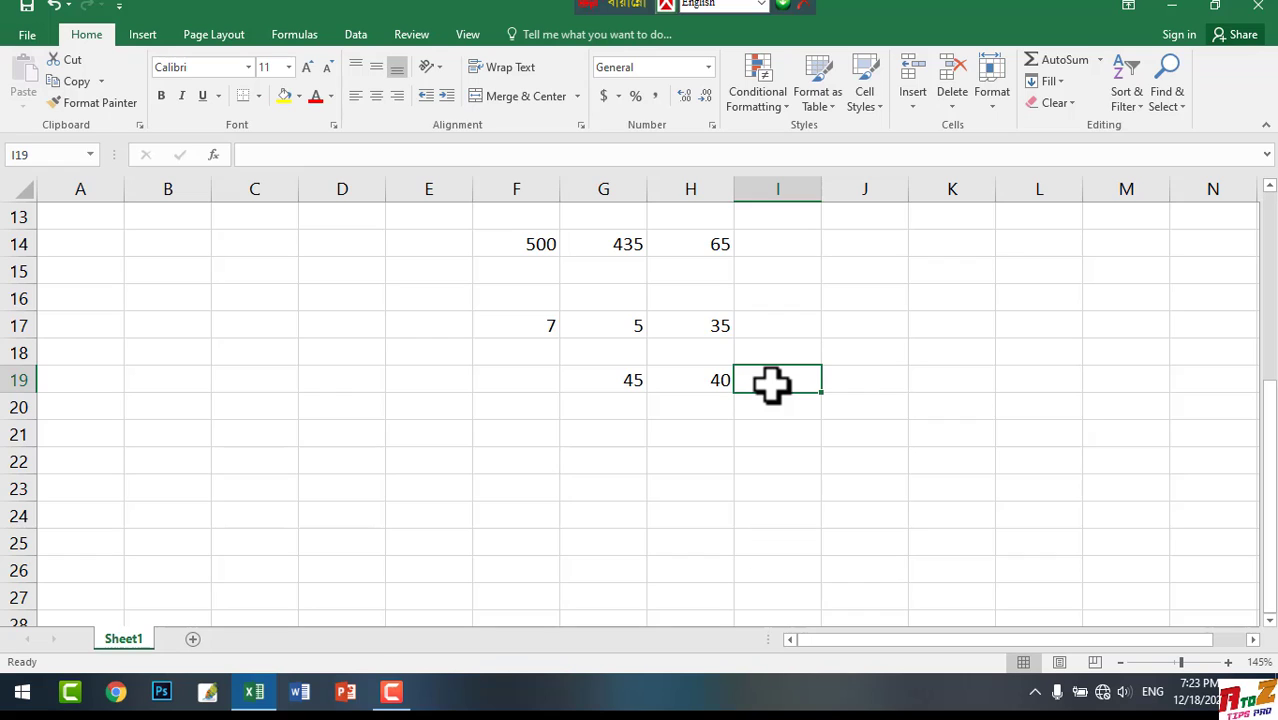
Enter the multiplication formula =sum(G19*H19) in cell I19, taking the references from the two number cells in row 19
text(=s)
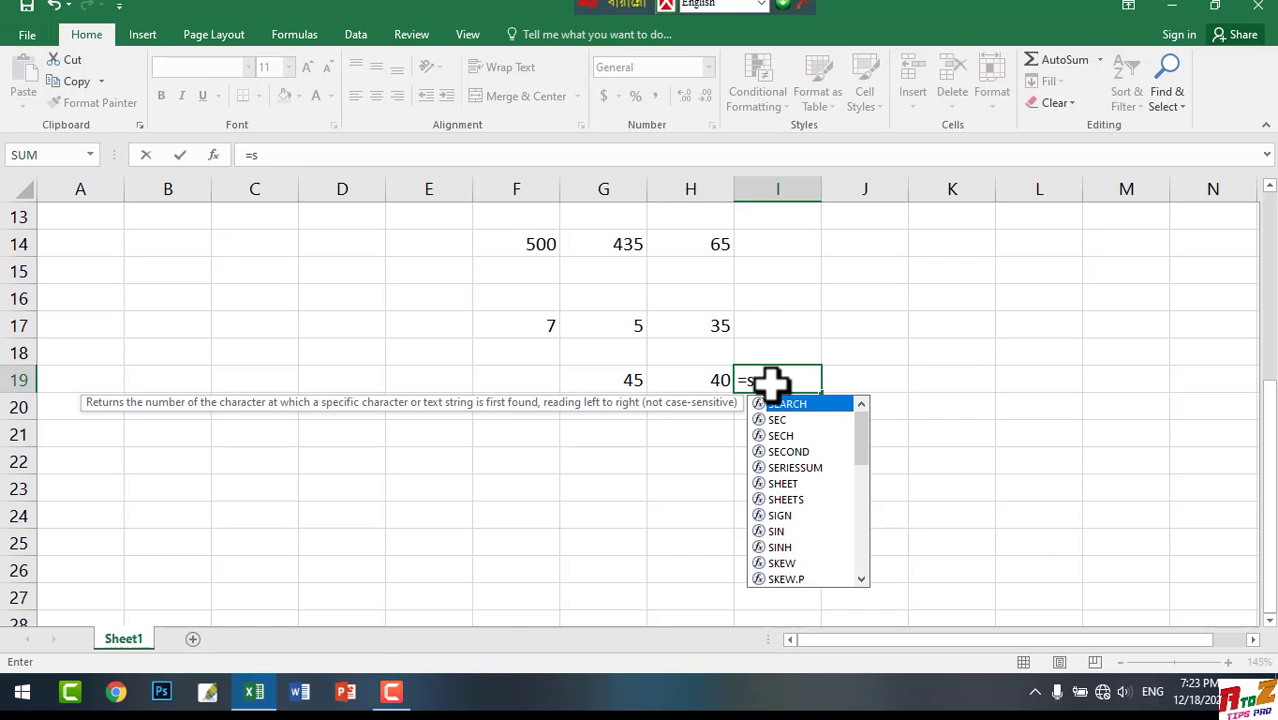
text(um)
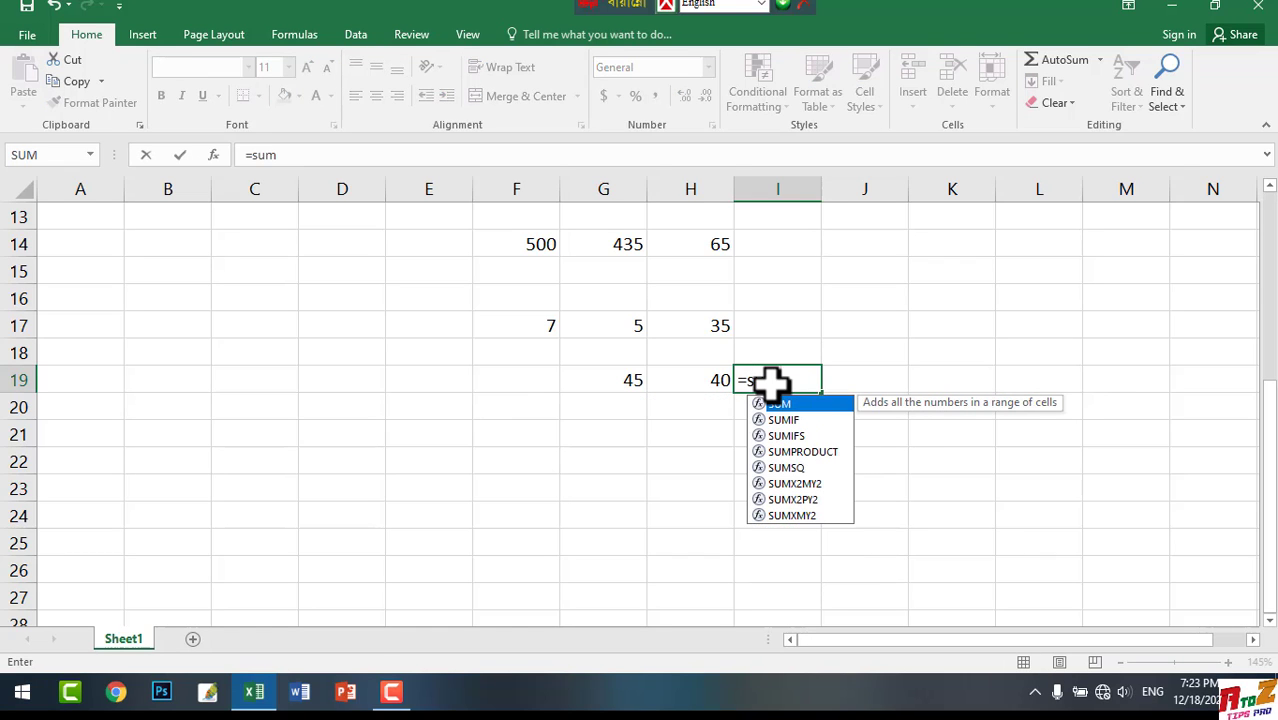
text(()
click(633, 380)
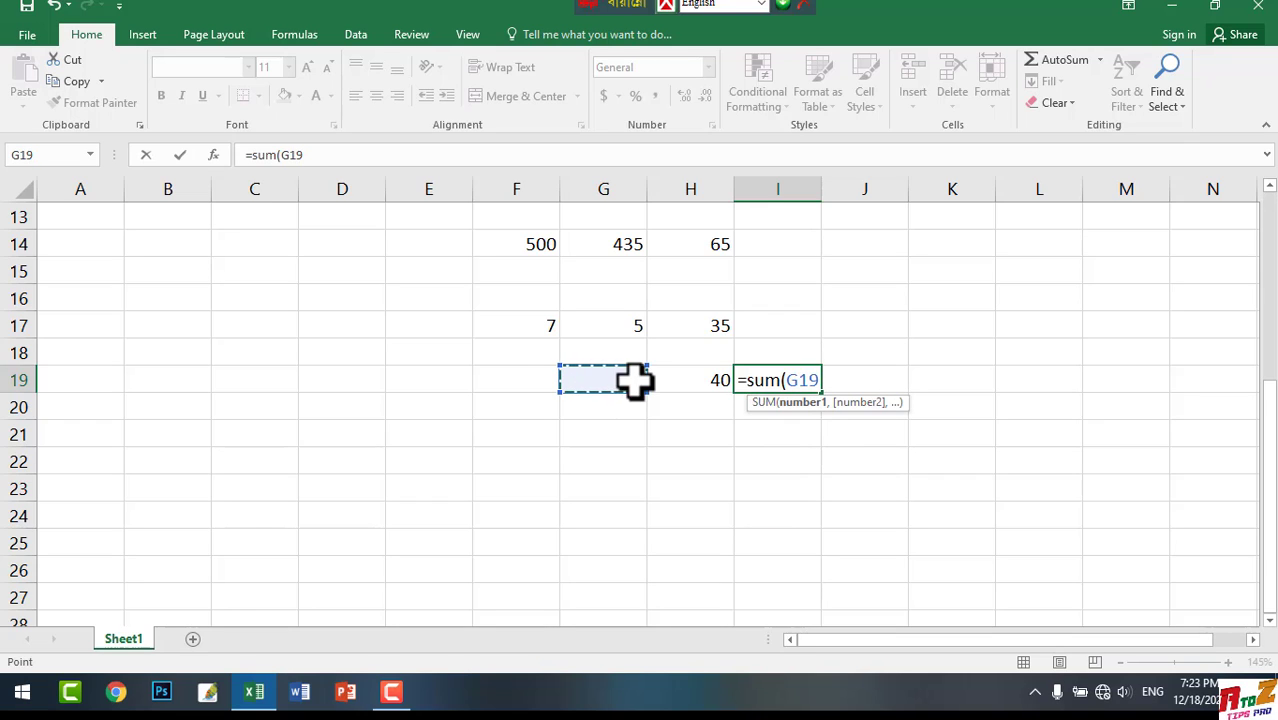
text(*)
click(690, 380)
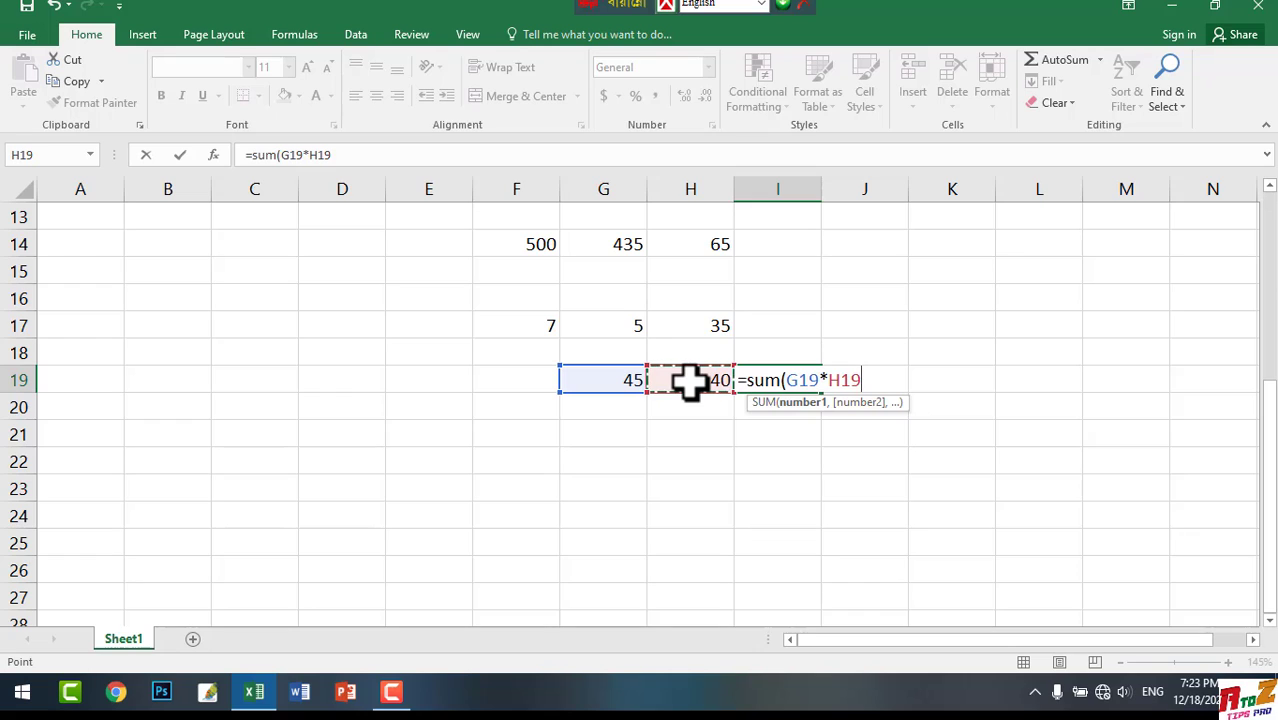
text())
key(Return)
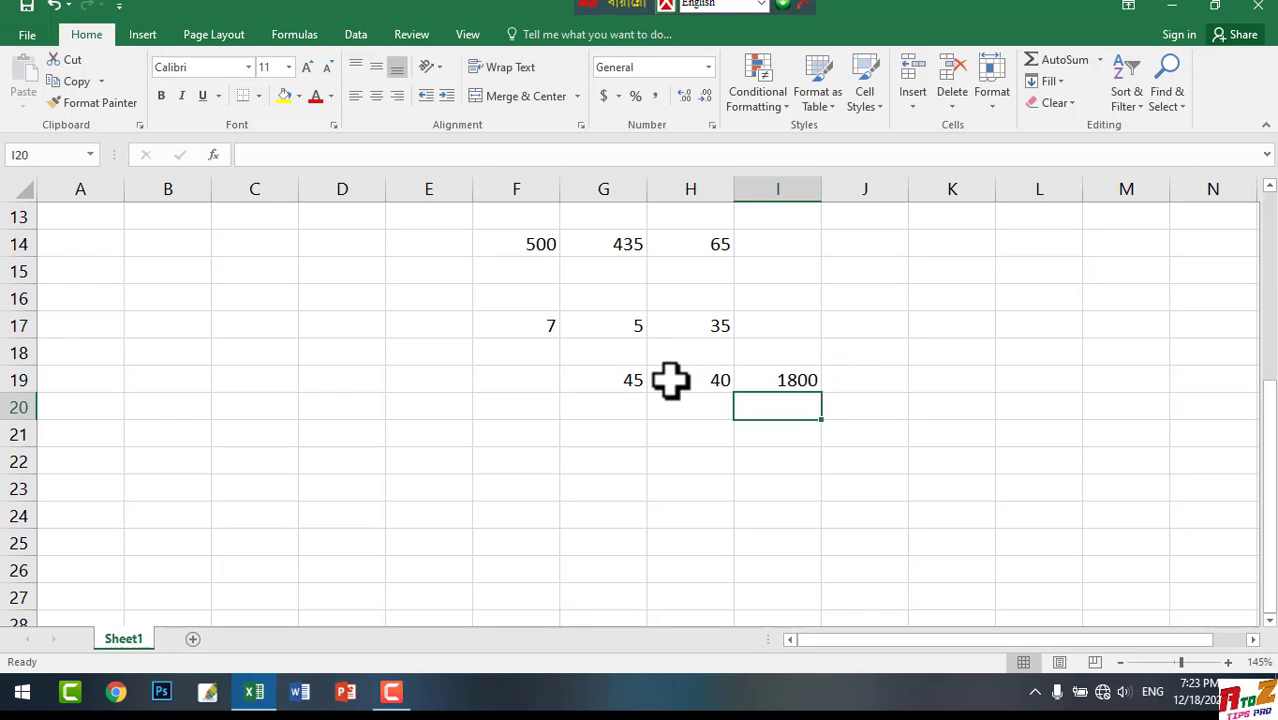
Open the empty cell G22 for editing
scroll(704, 449, down, 2)
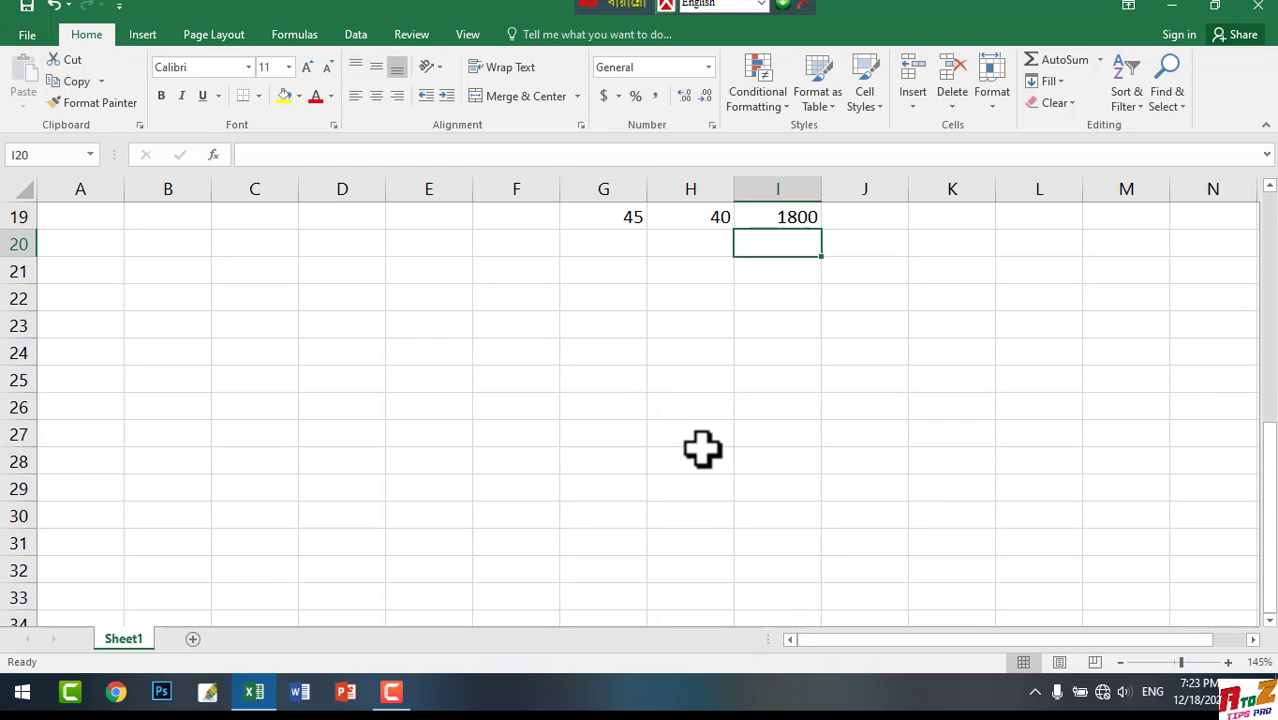
scroll(702, 448, up, 1)
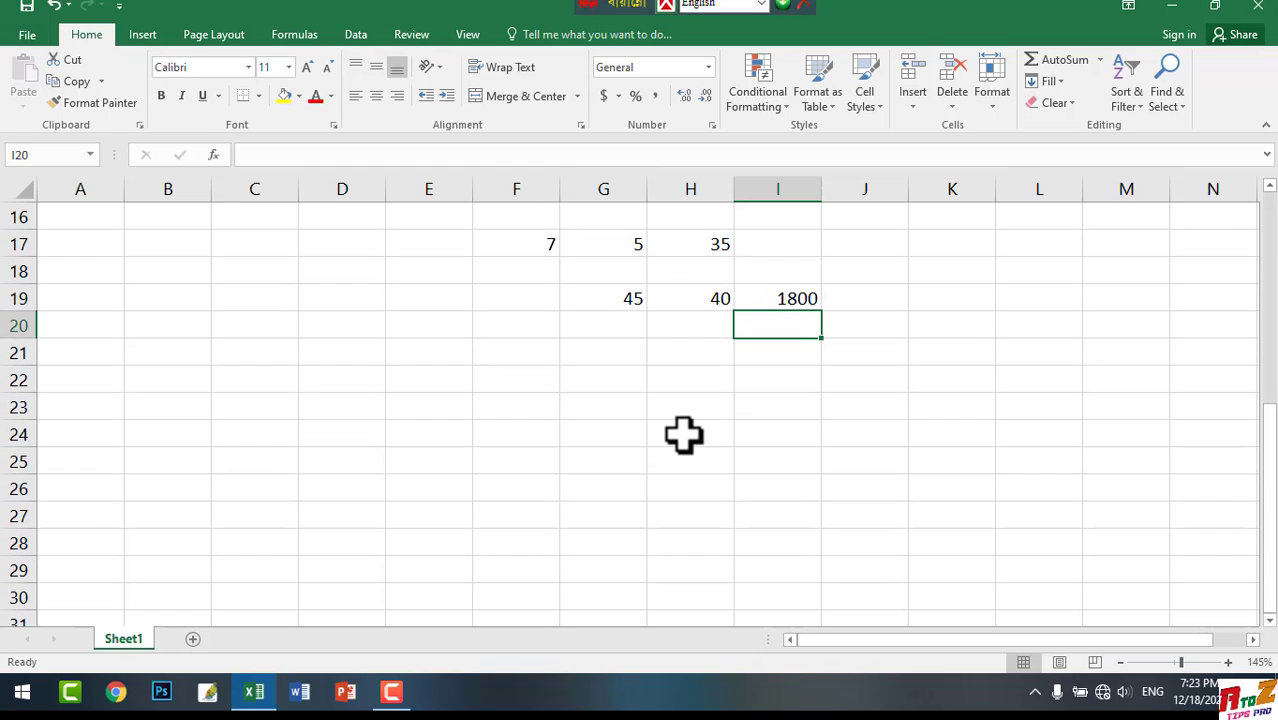
click(607, 379)
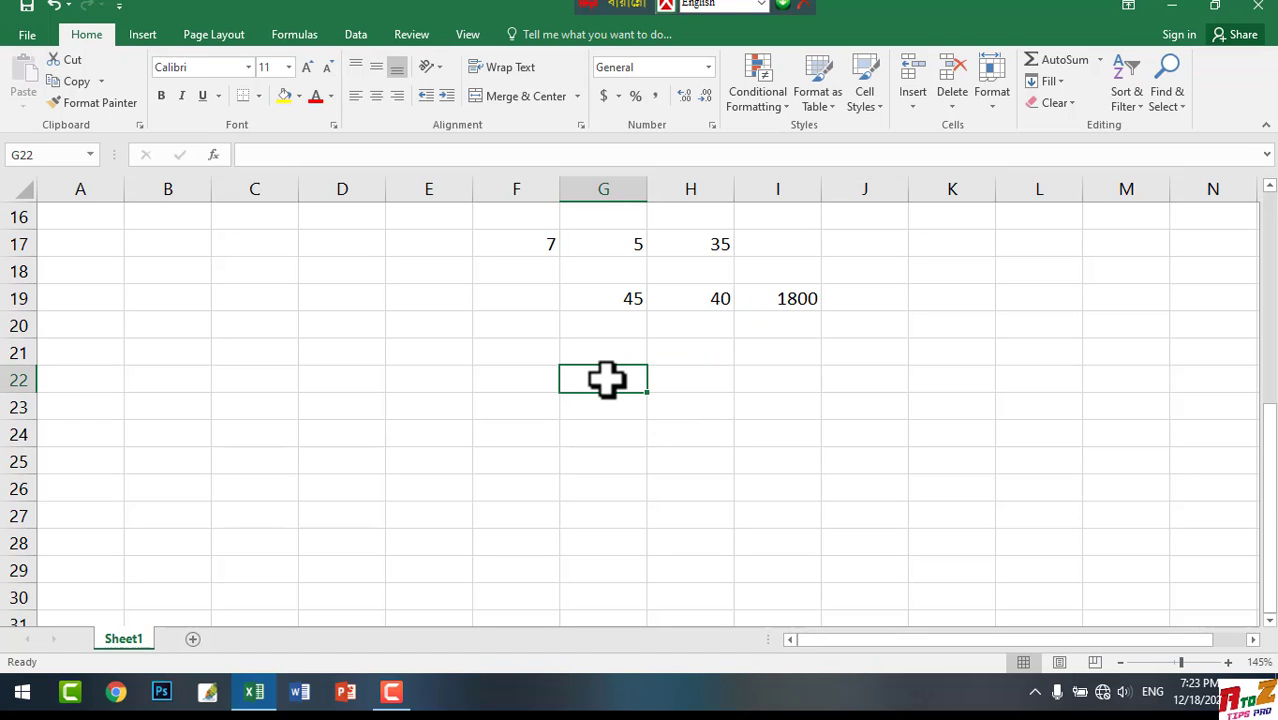
double_click(612, 381)
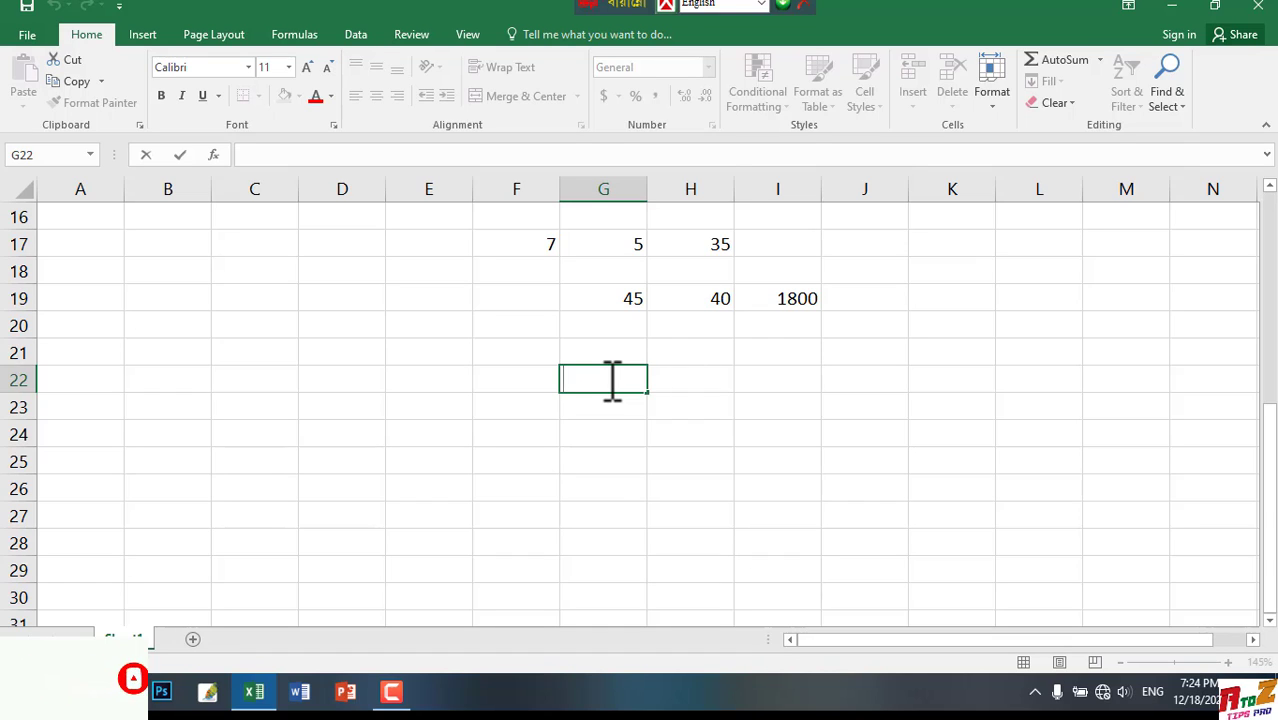
text(/////////)
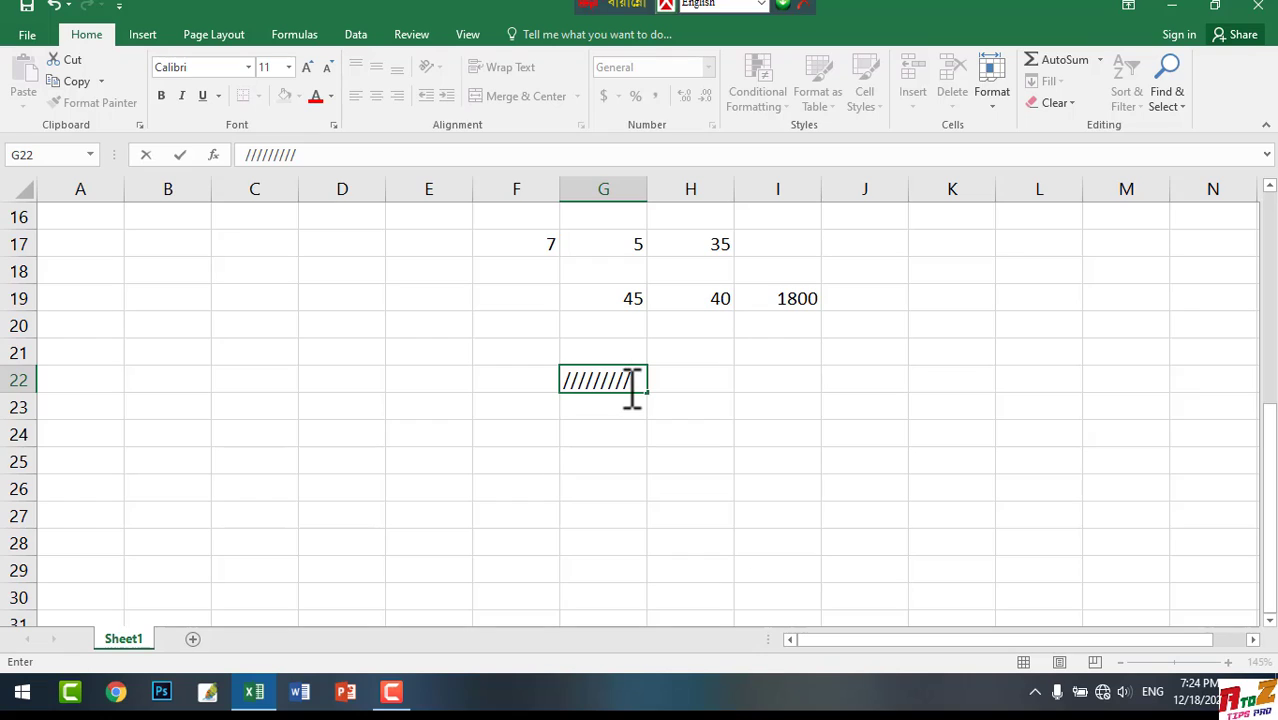
key(BackSpace)
key(BackSpace)
key(BackSpace)
key(BackSpace)
key(BackSpace)
key(BackSpace)
key(BackSpace)
key(BackSpace)
key(BackSpace)
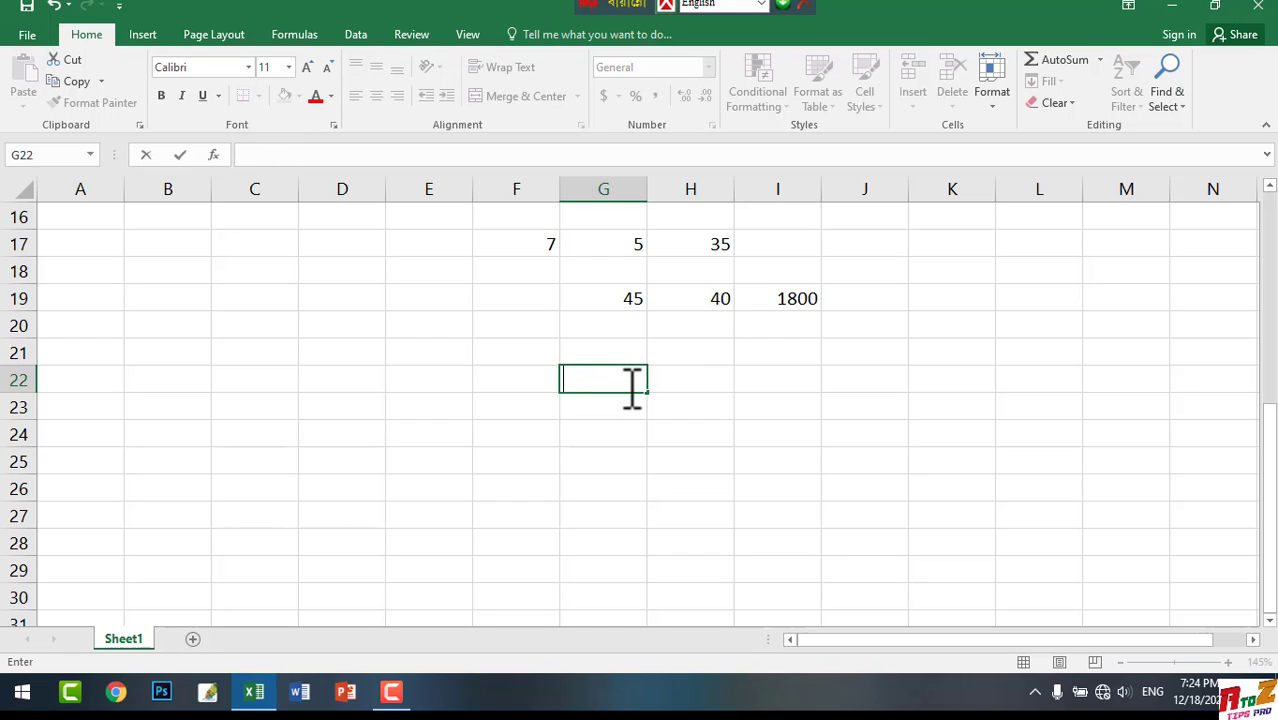
Enter the numbers 25 and 5 in cells G22 and H22
text(250)
text(5)
key(BackSpace)
key(BackSpace)
key(Tab)
text(5)
click(793, 380)
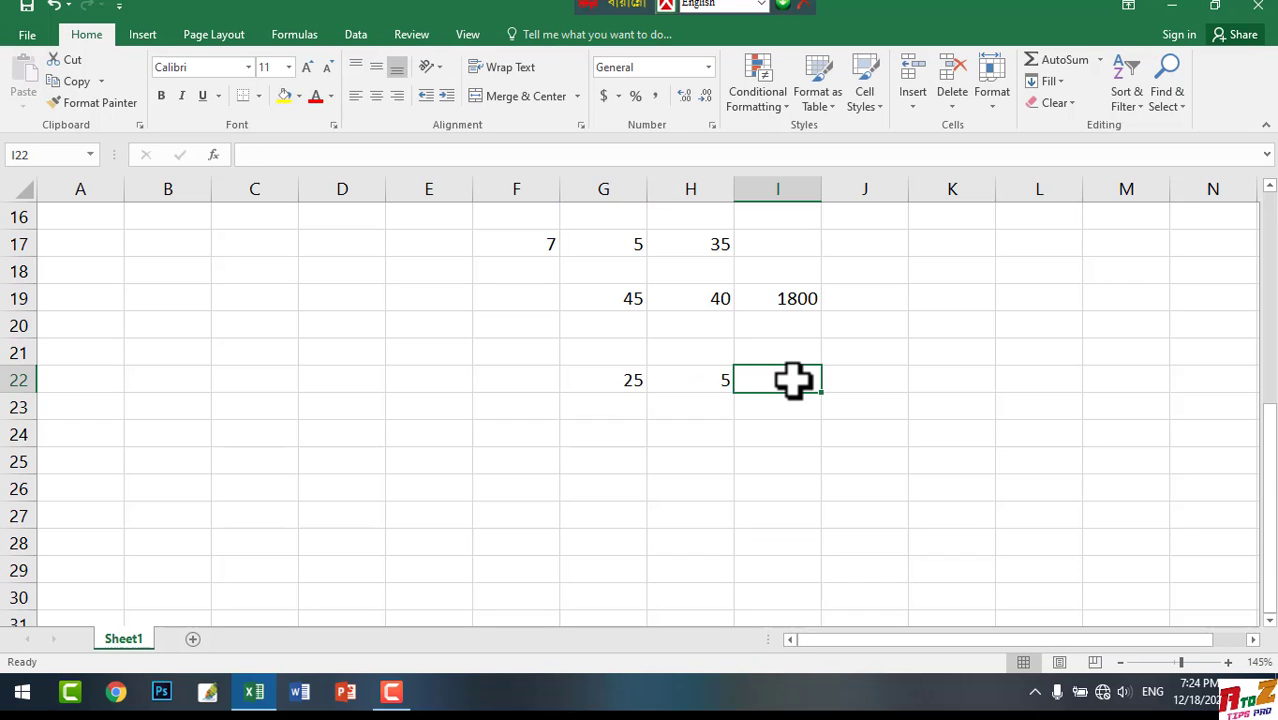
Enter the formula =sum(G22/H22) in cell I22 to divide the first number in row 22 by the second
double_click(793, 380)
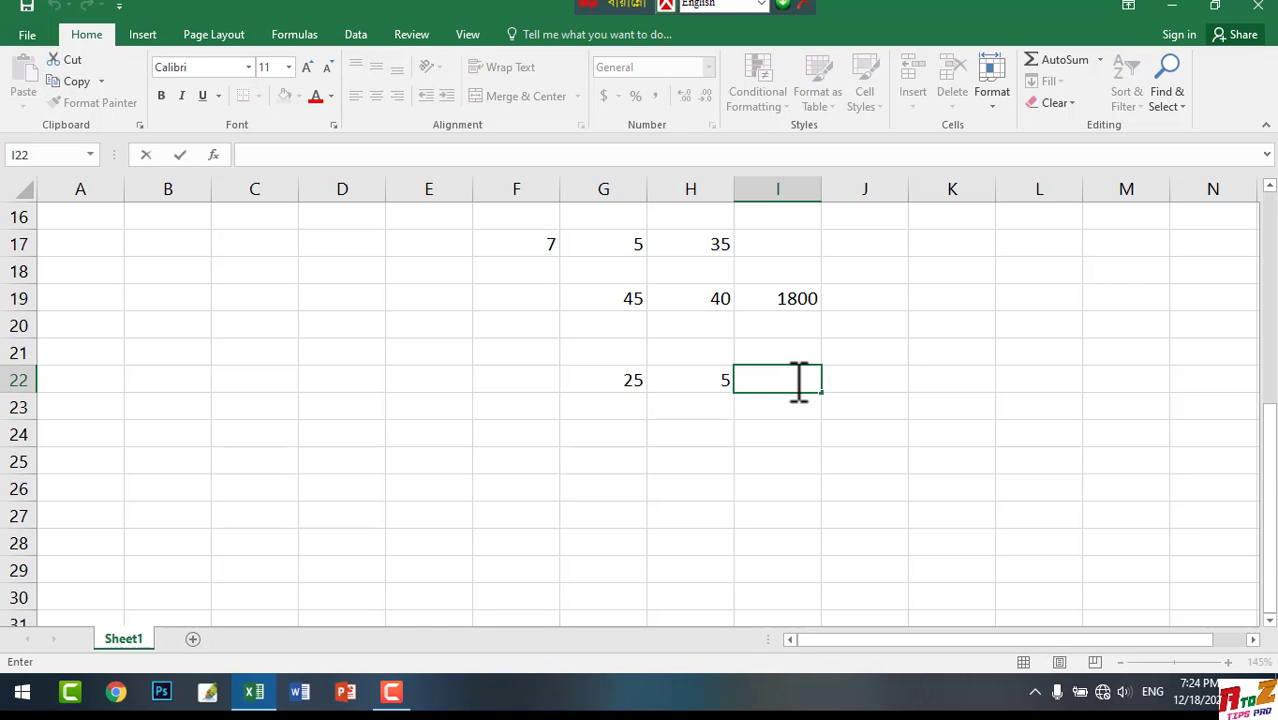
text(=-)
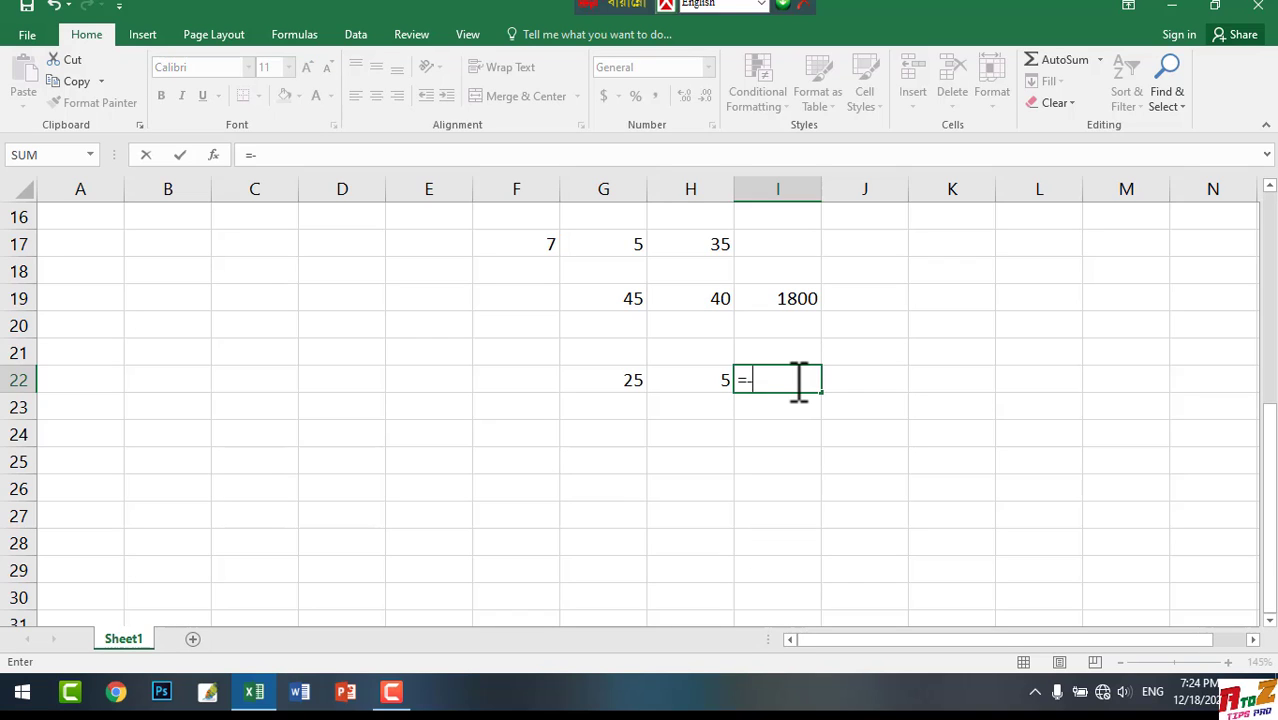
key(BackSpace)
text(sum)
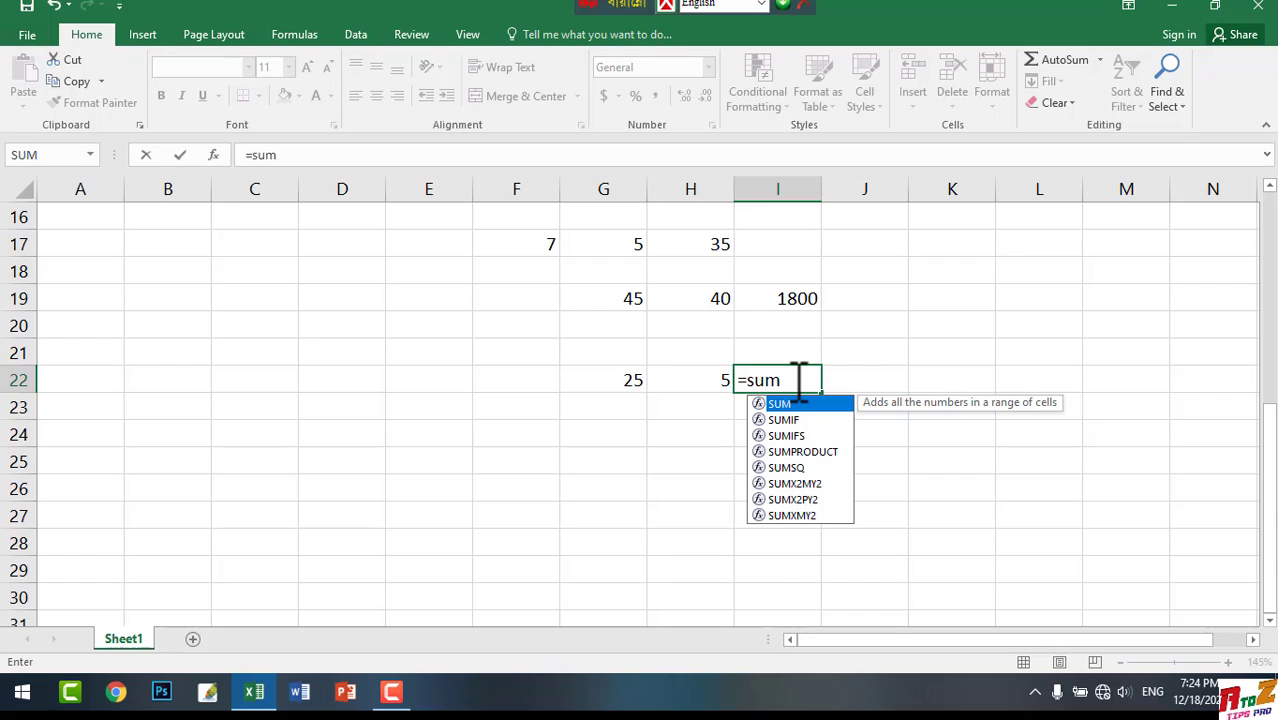
text(()
click(622, 382)
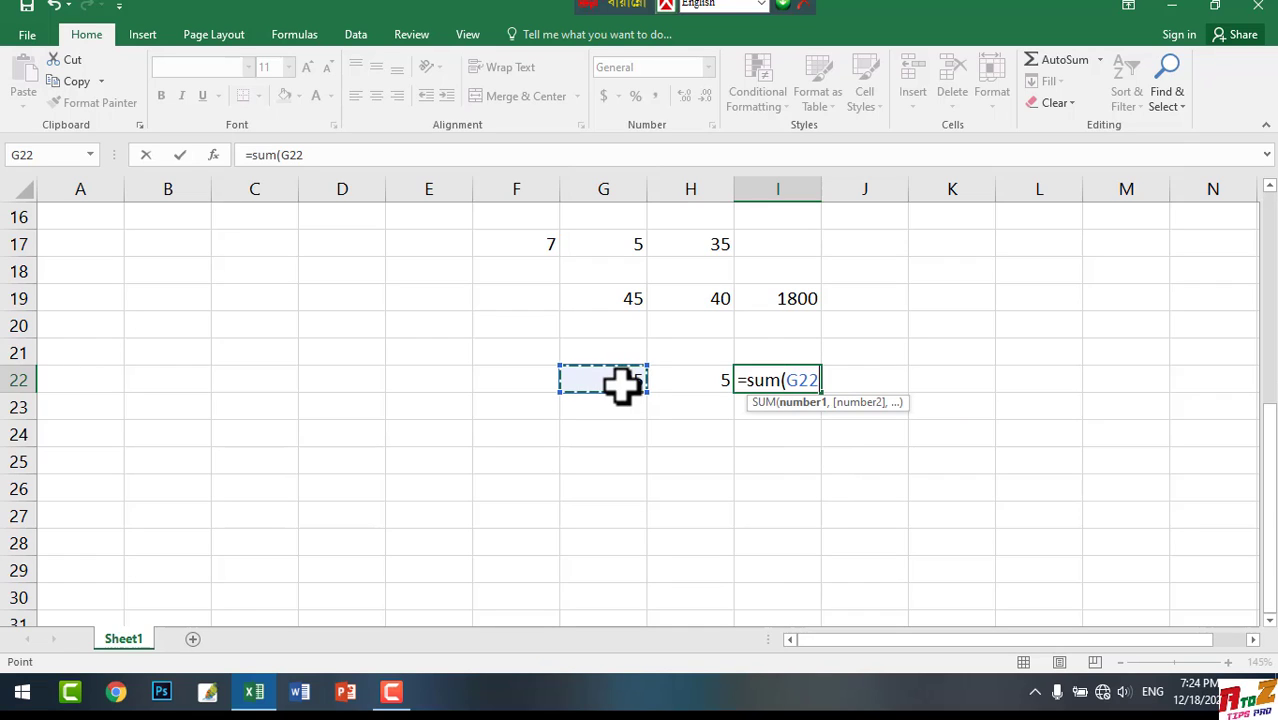
text(/)
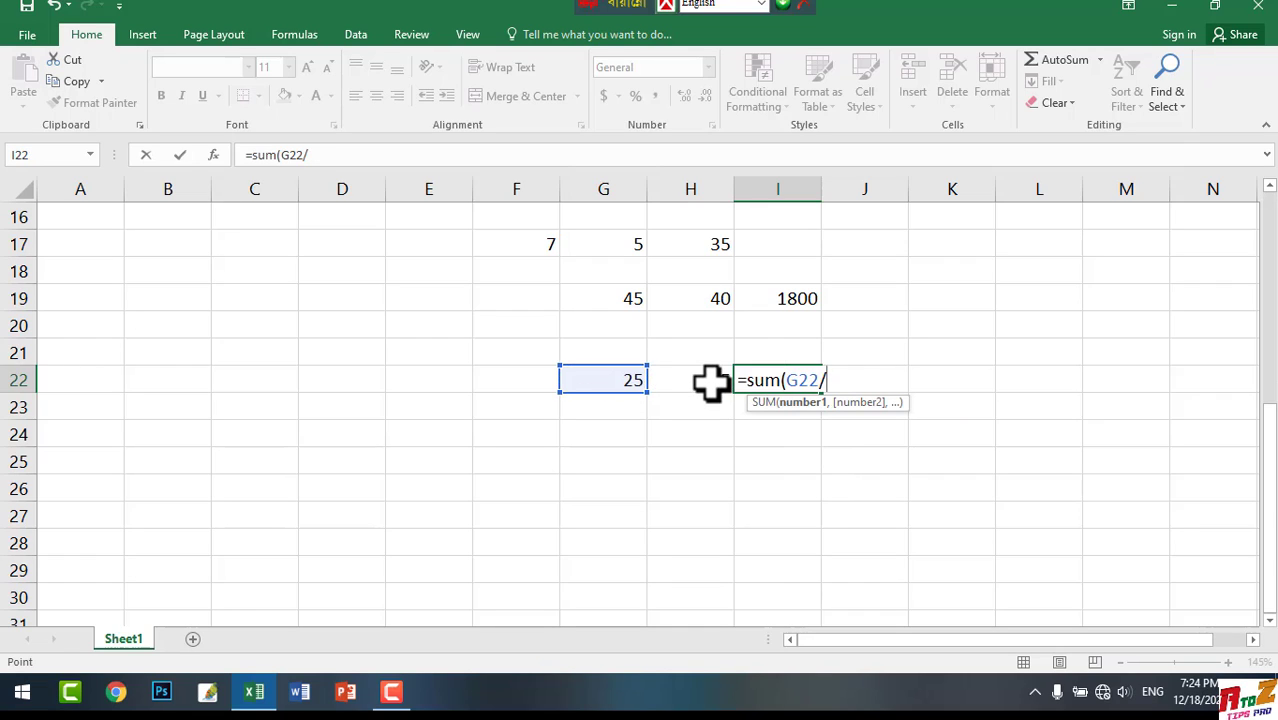
click(711, 383)
text())
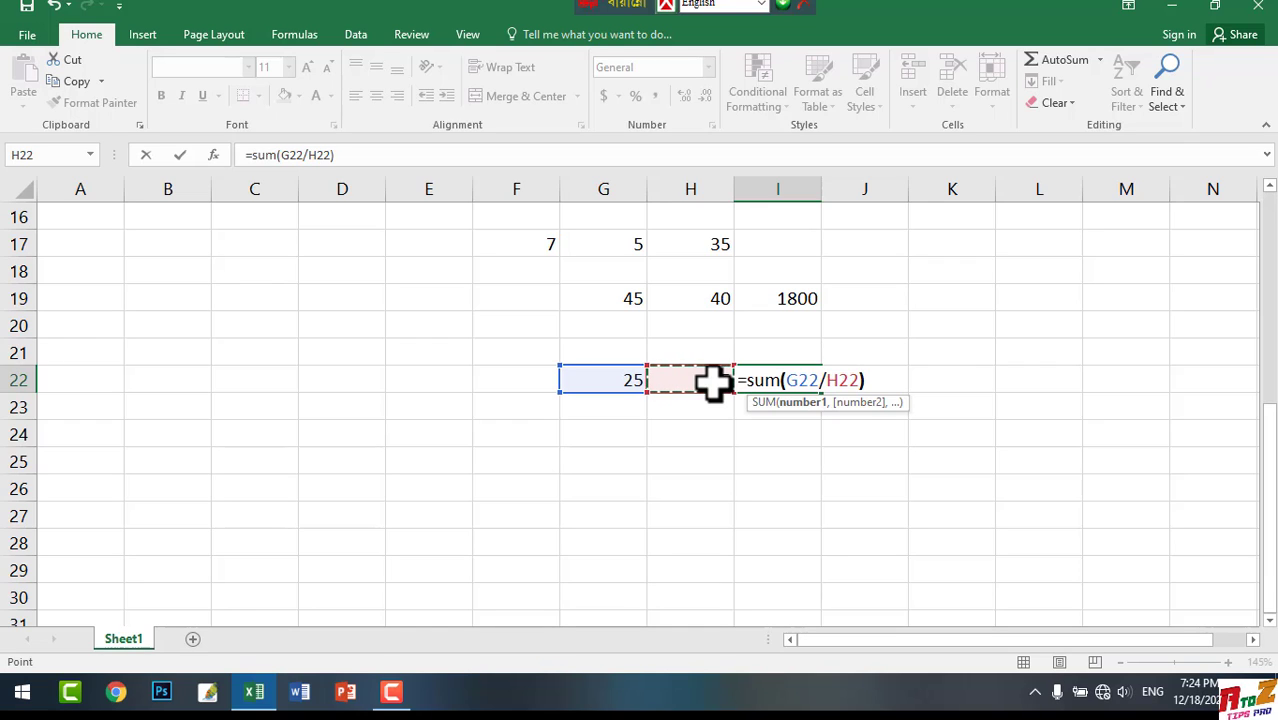
key(Return)
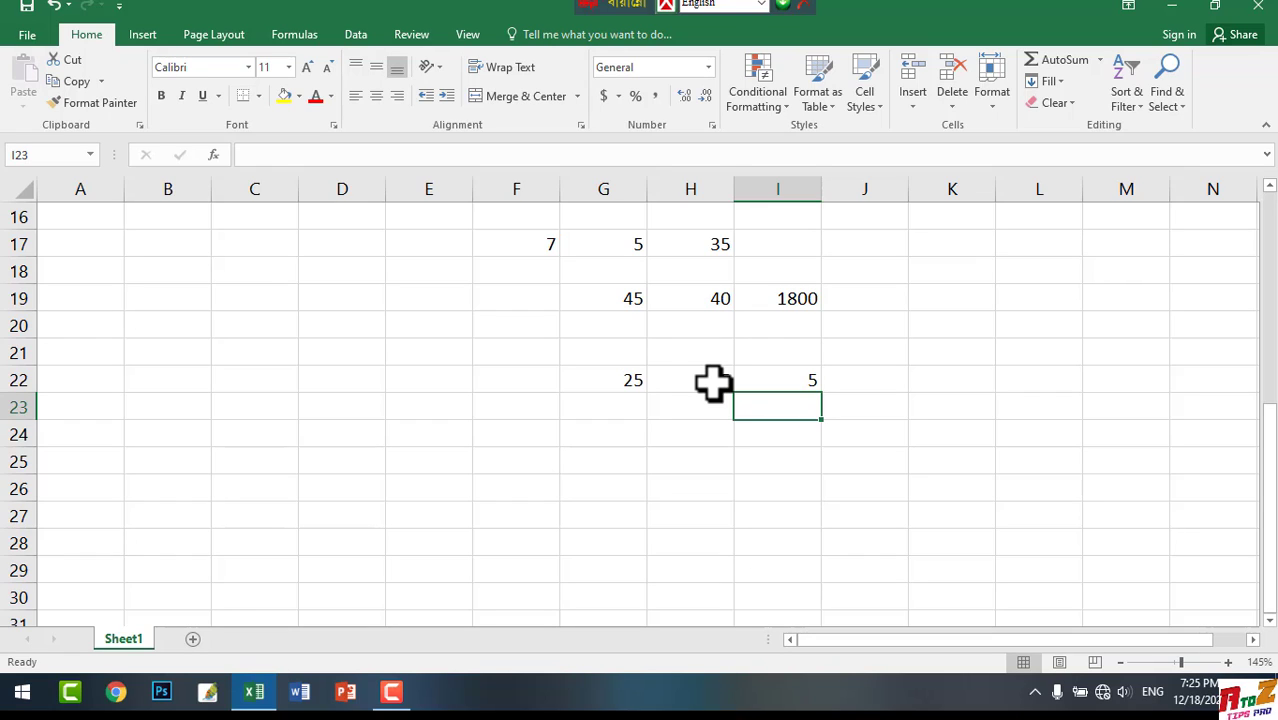
Enter the numbers 50 and 20 in cells G24 and H24
click(622, 432)
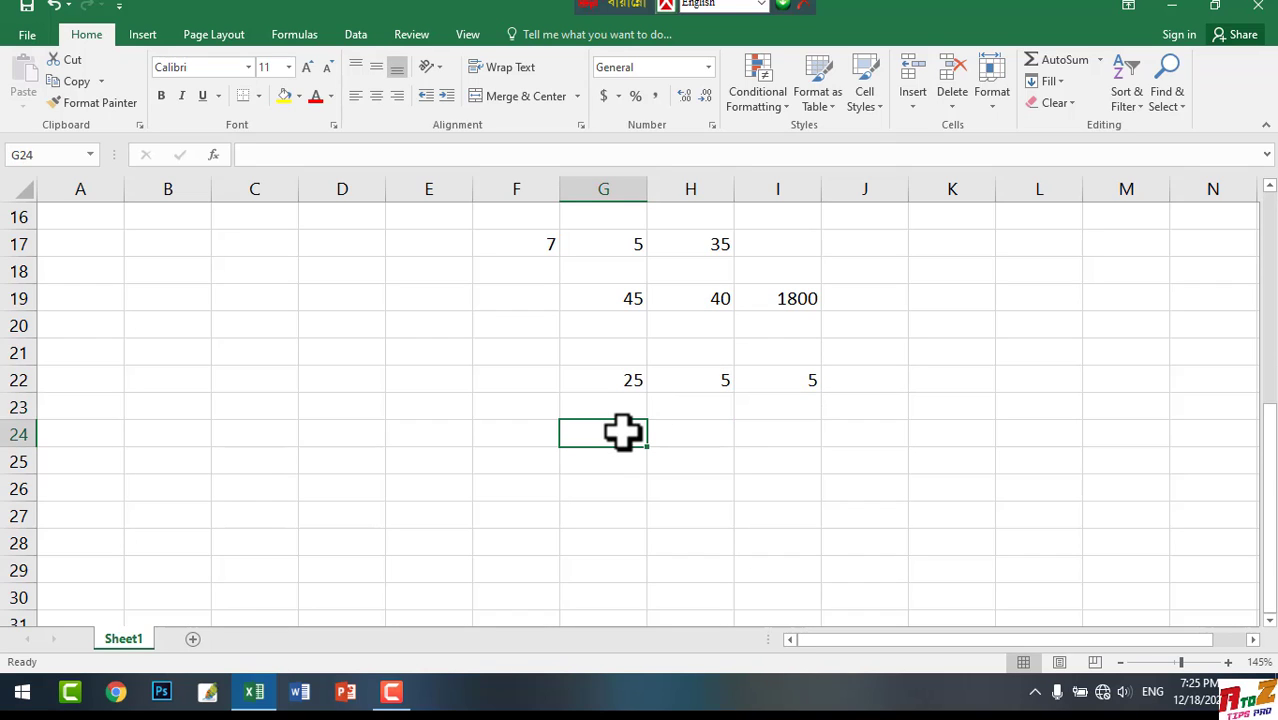
text(50)
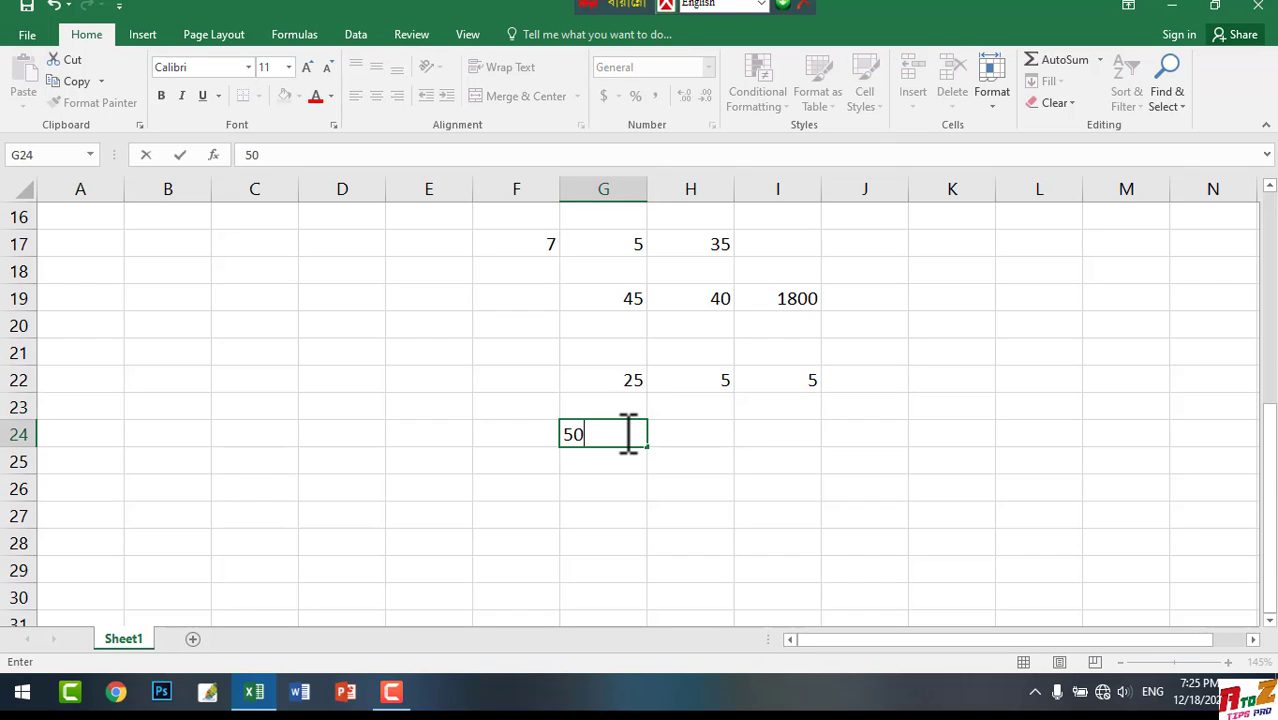
click(694, 432)
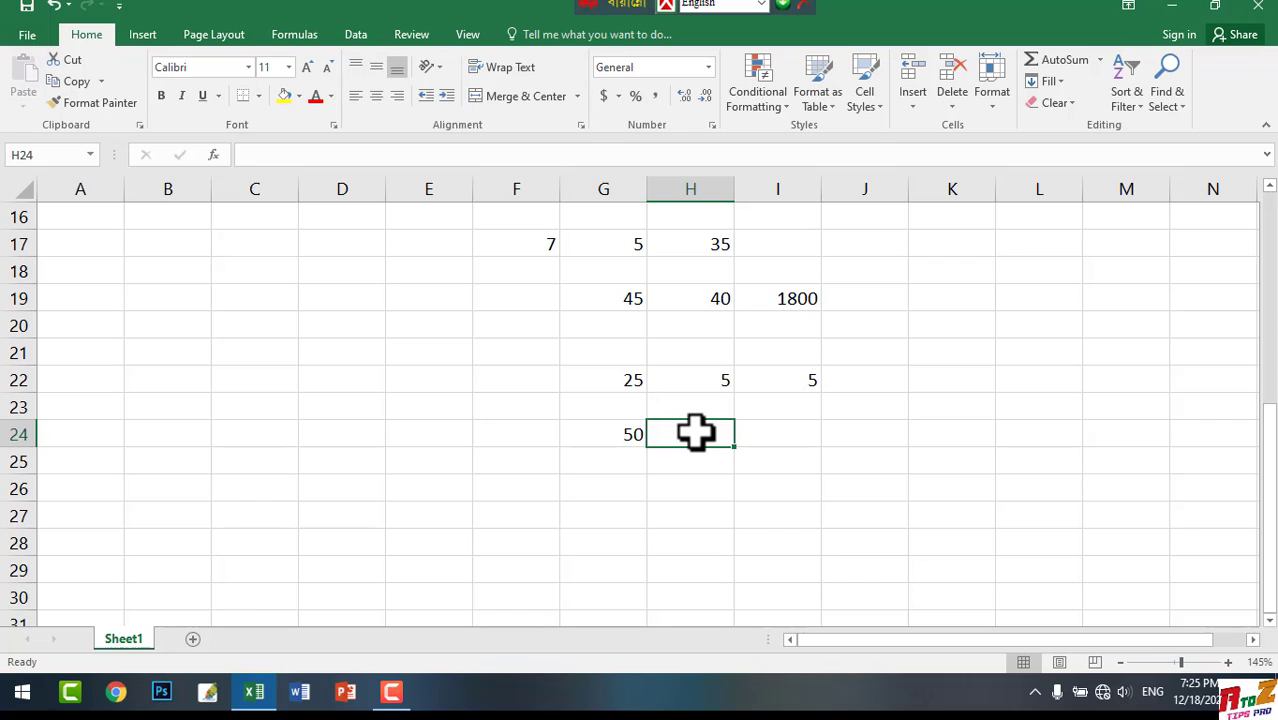
text(20)
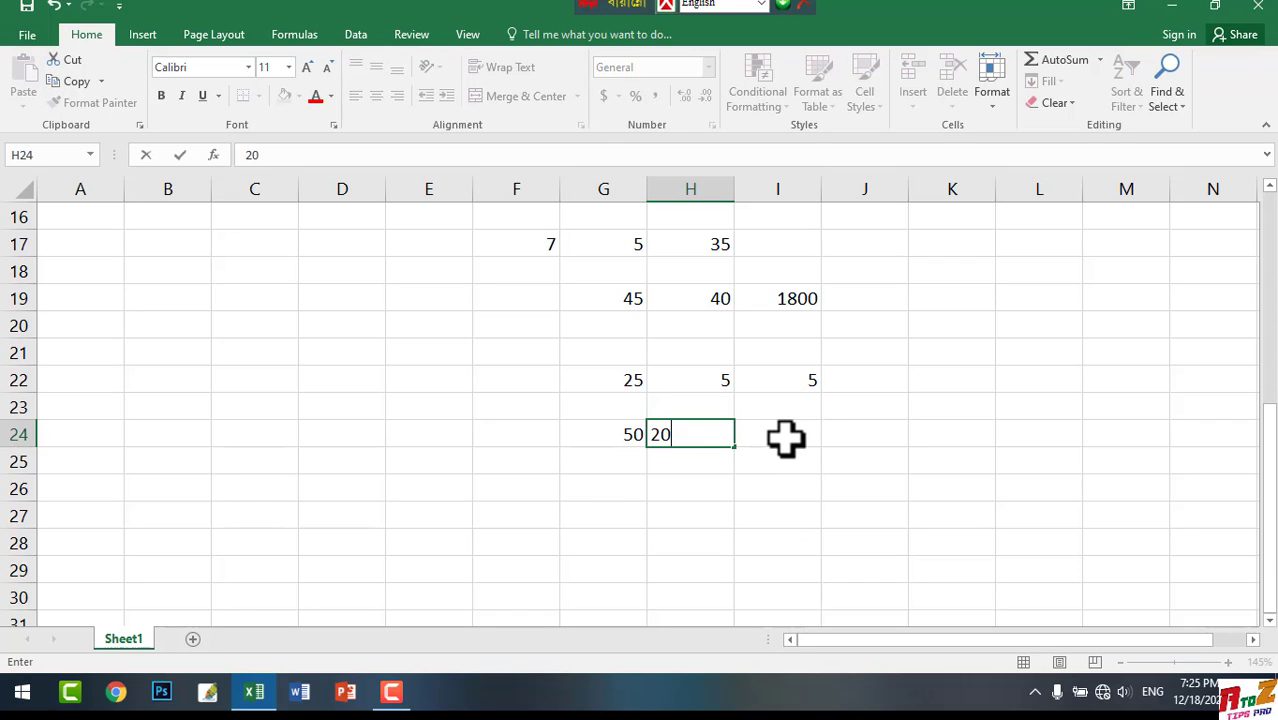
click(785, 436)
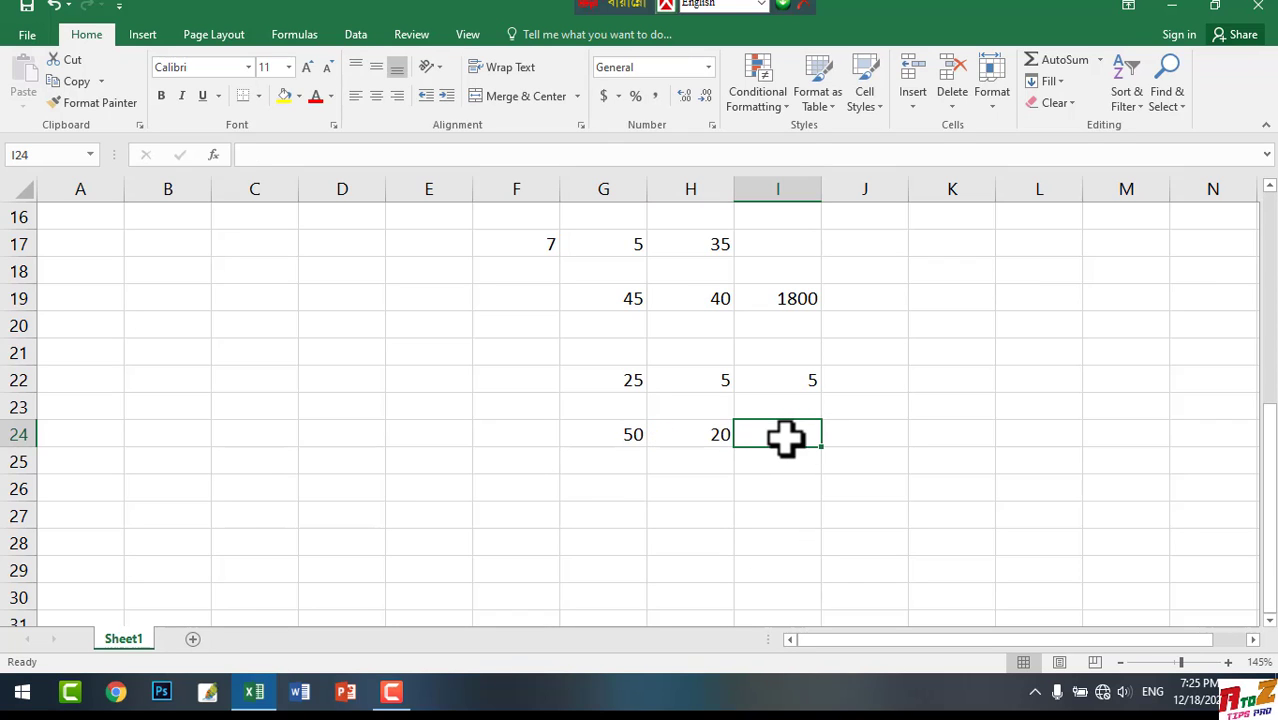
Enter the formula =sum(G24/H24) in cell I24 to divide the first number in row 24 by the second
text(=su)
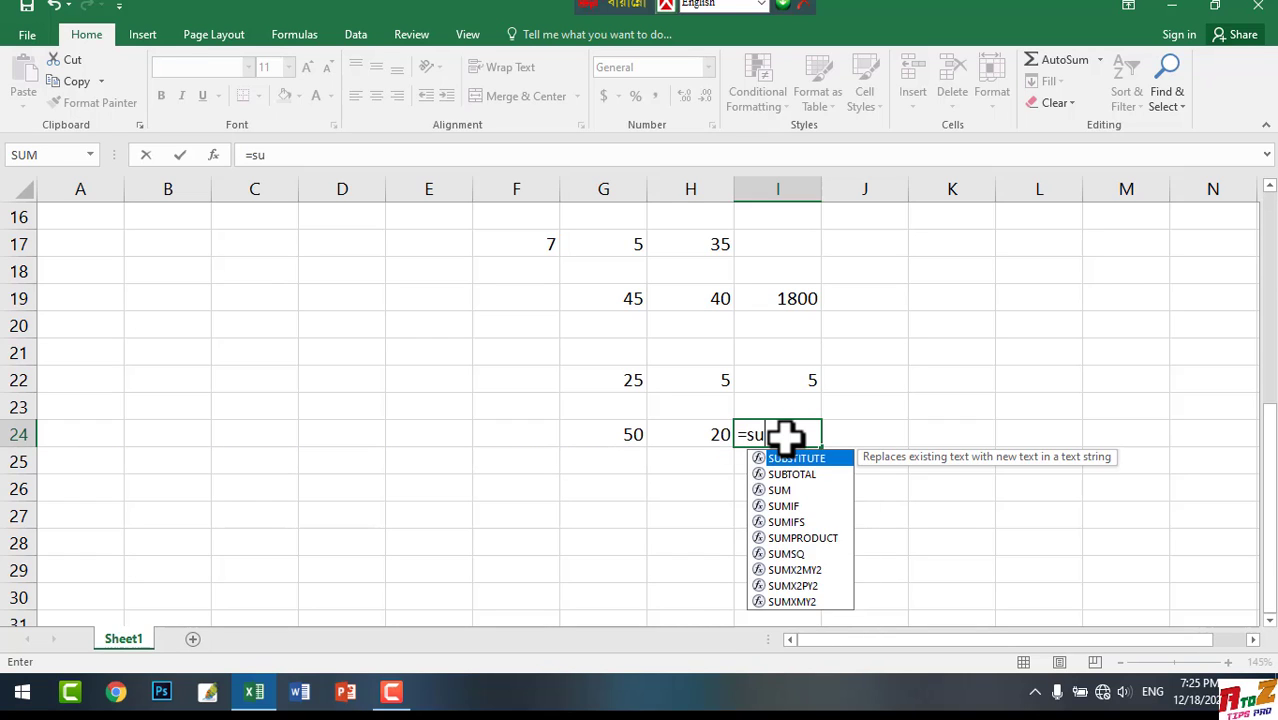
text(m()
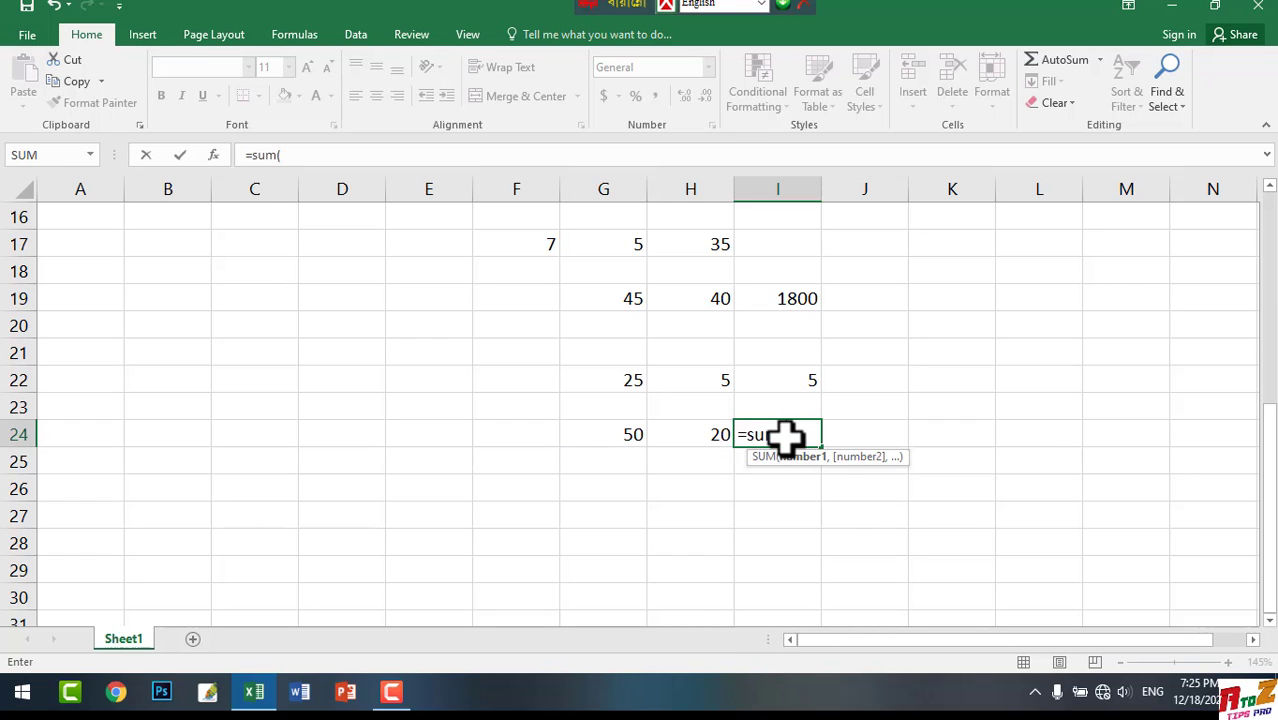
click(619, 434)
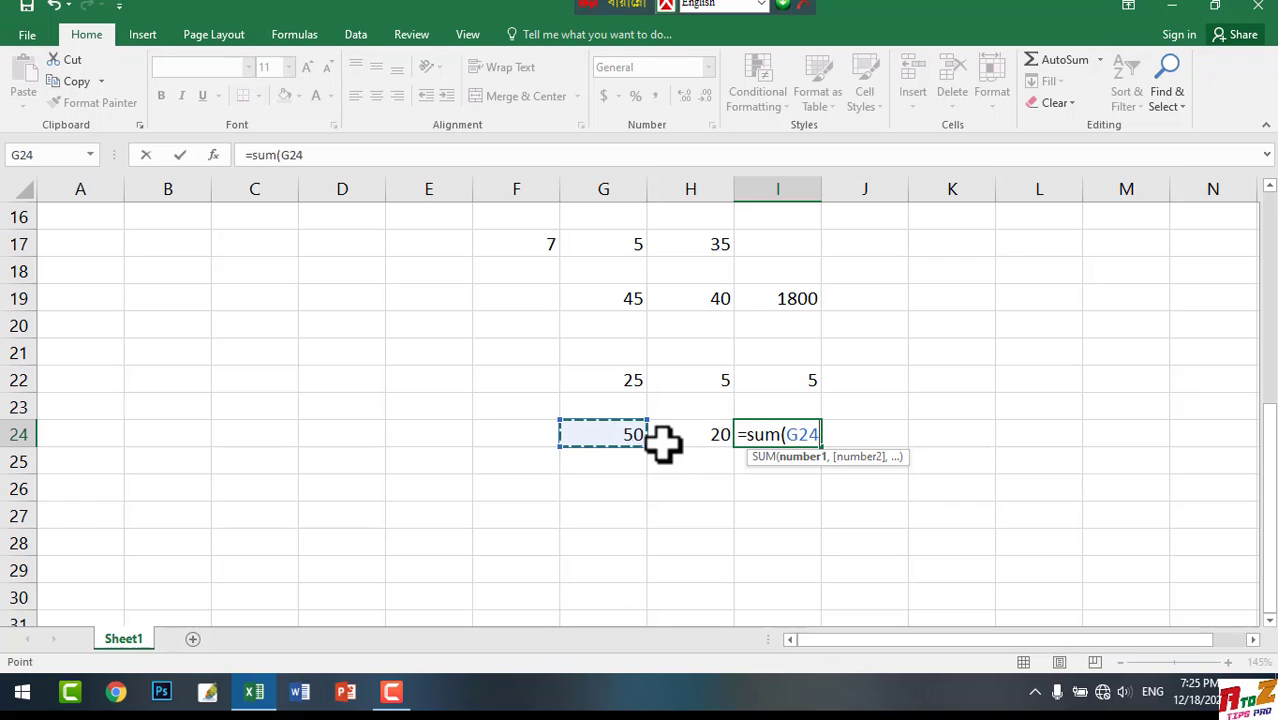
text(/)
click(704, 436)
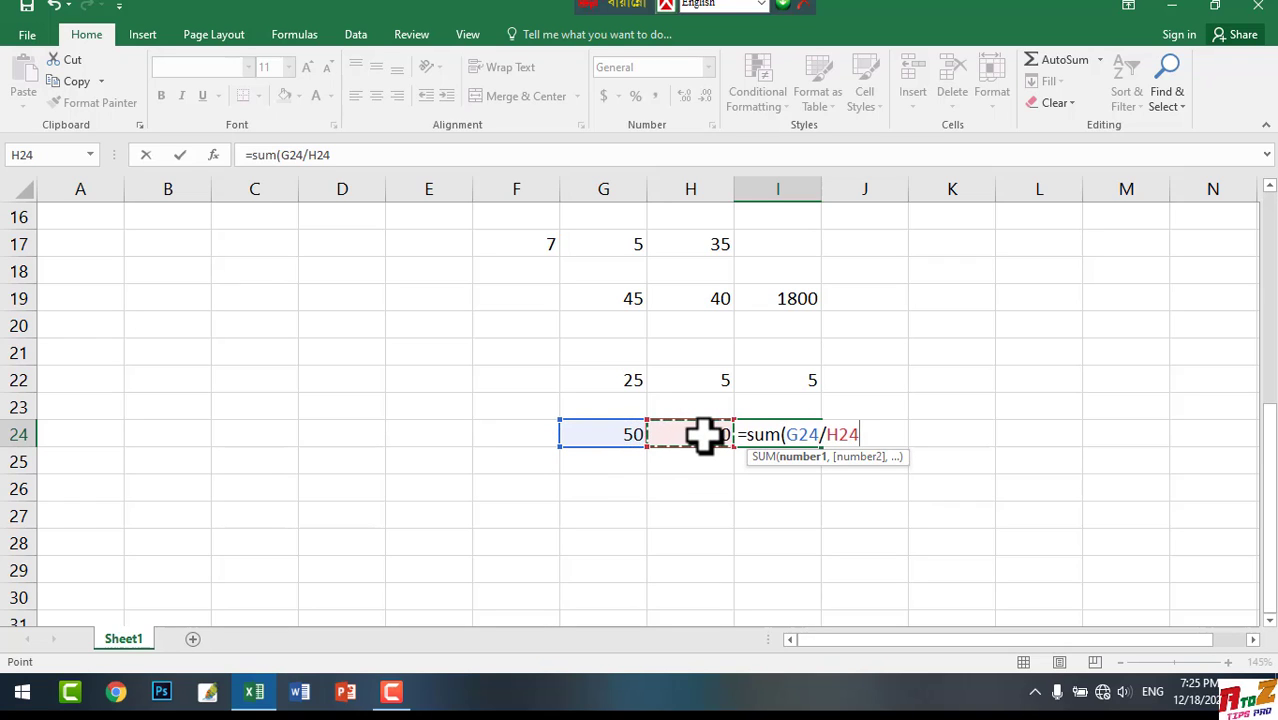
text())
key(Return)
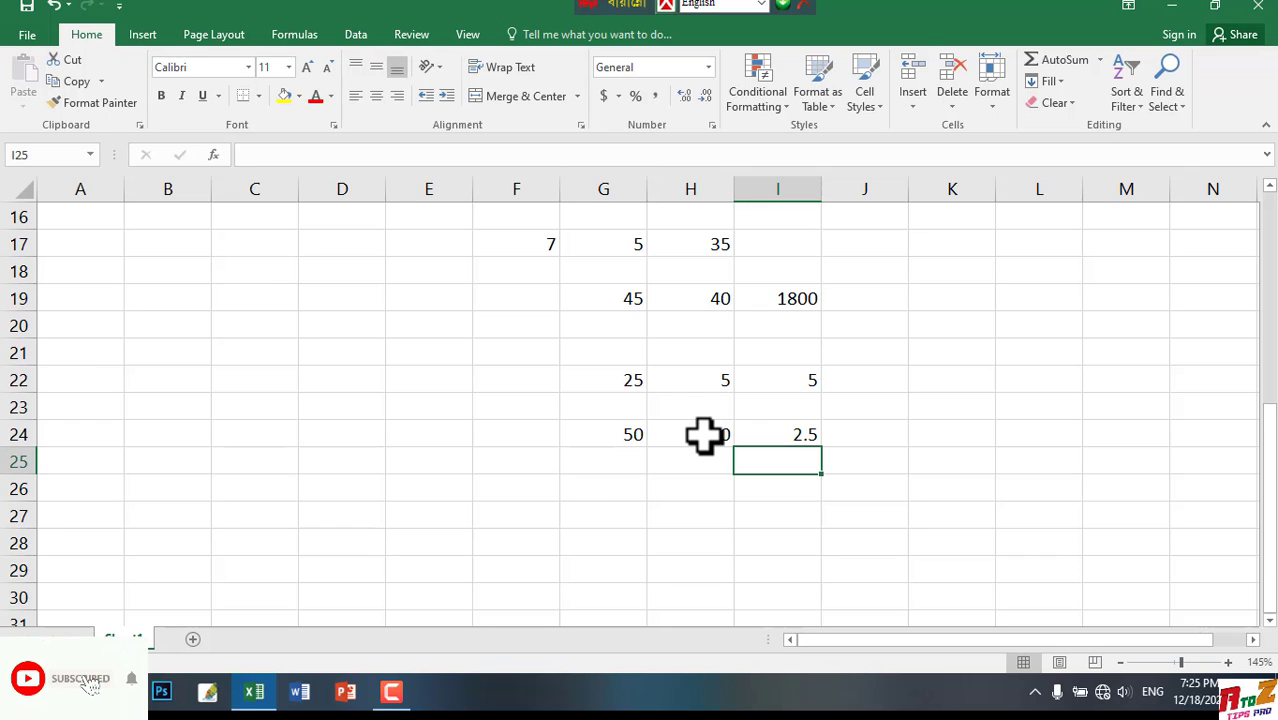
Review the addition, subtraction, multiplication and division examples across the sheet, from row 5 down to row 24
scroll(698, 418, up, 4)
scroll(692, 400, up, 1)
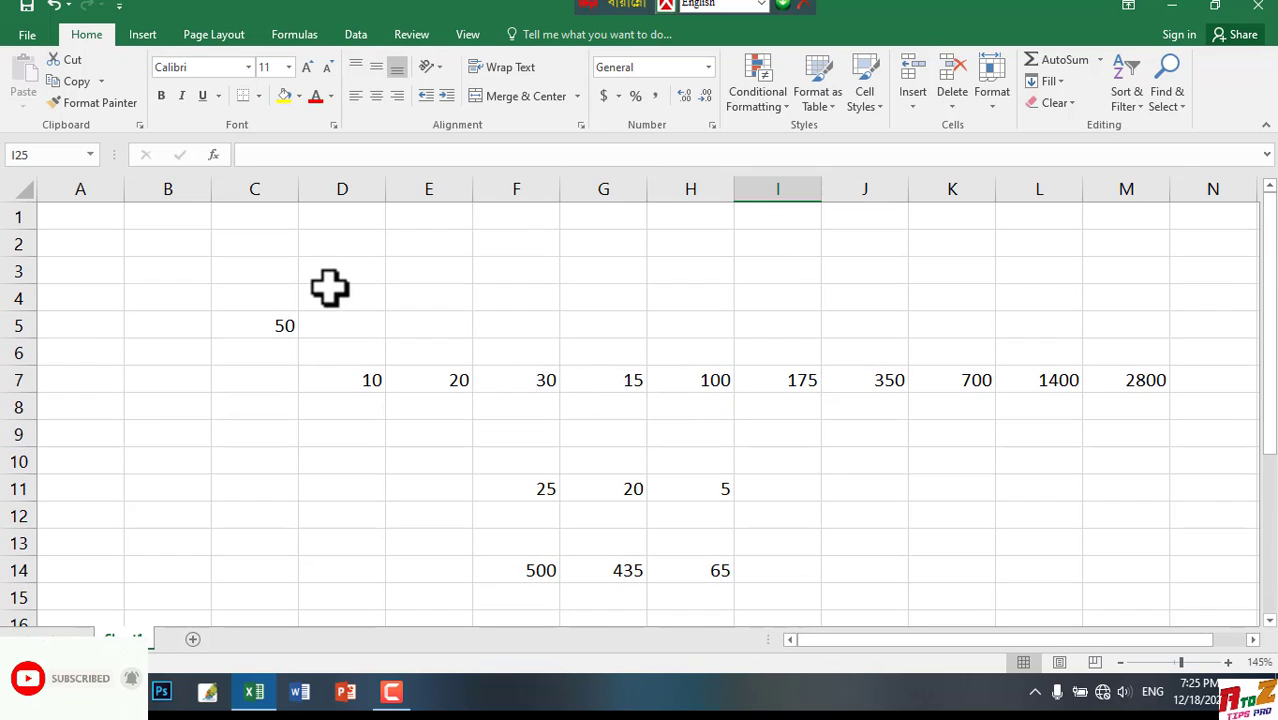
mouse_move(254, 298)
mouse_down()
mouse_move(434, 391)
mouse_move(990, 599)
mouse_move(1164, 602)
mouse_move(1212, 664)
mouse_move(266, 334)
mouse_move(5, 202)
mouse_move(4, 180)
mouse_up()
click(338, 566)
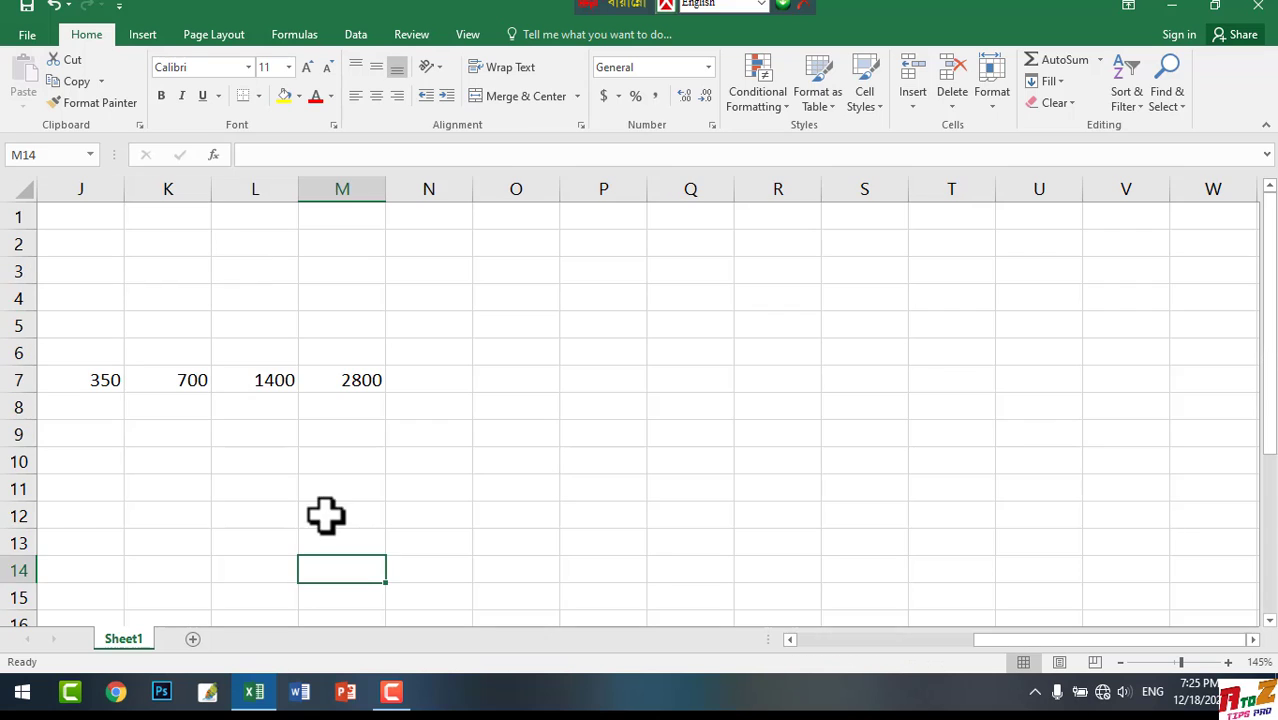
drag(326, 515, 26, 238)
click(1040, 598)
scroll(579, 419, down, 4)
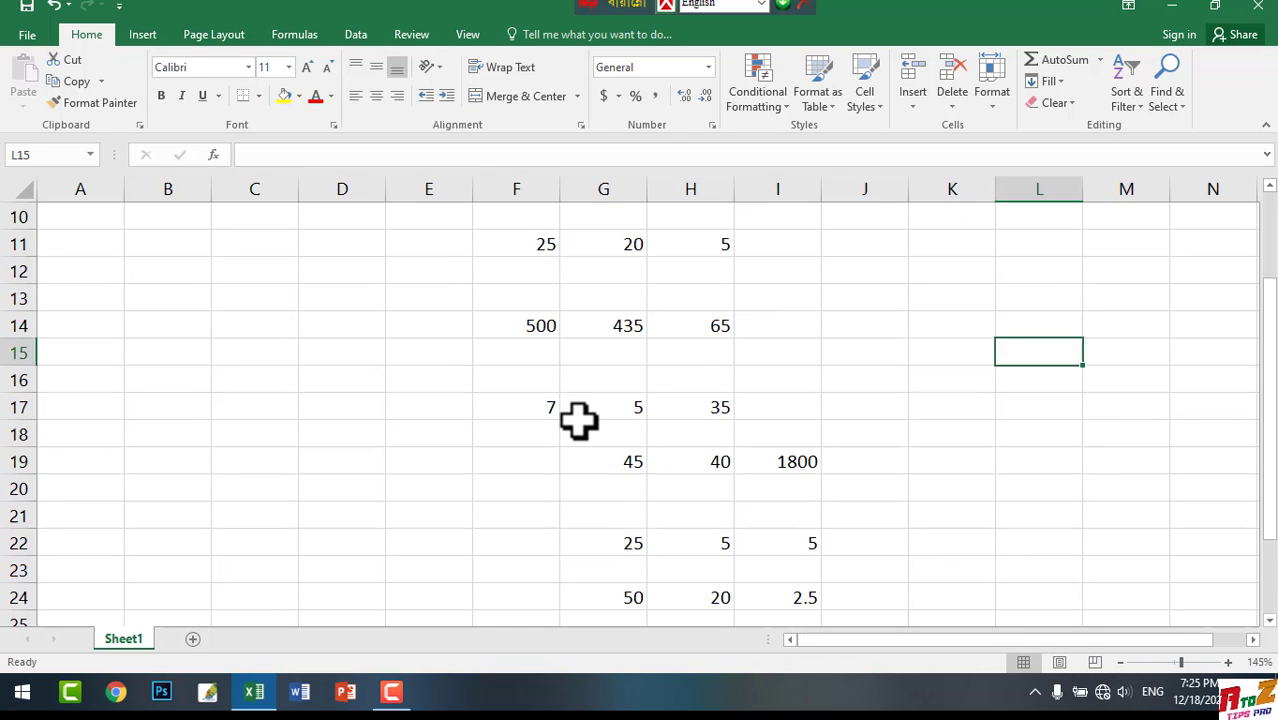
scroll(570, 425, up, 4)
scroll(565, 391, down, 2)
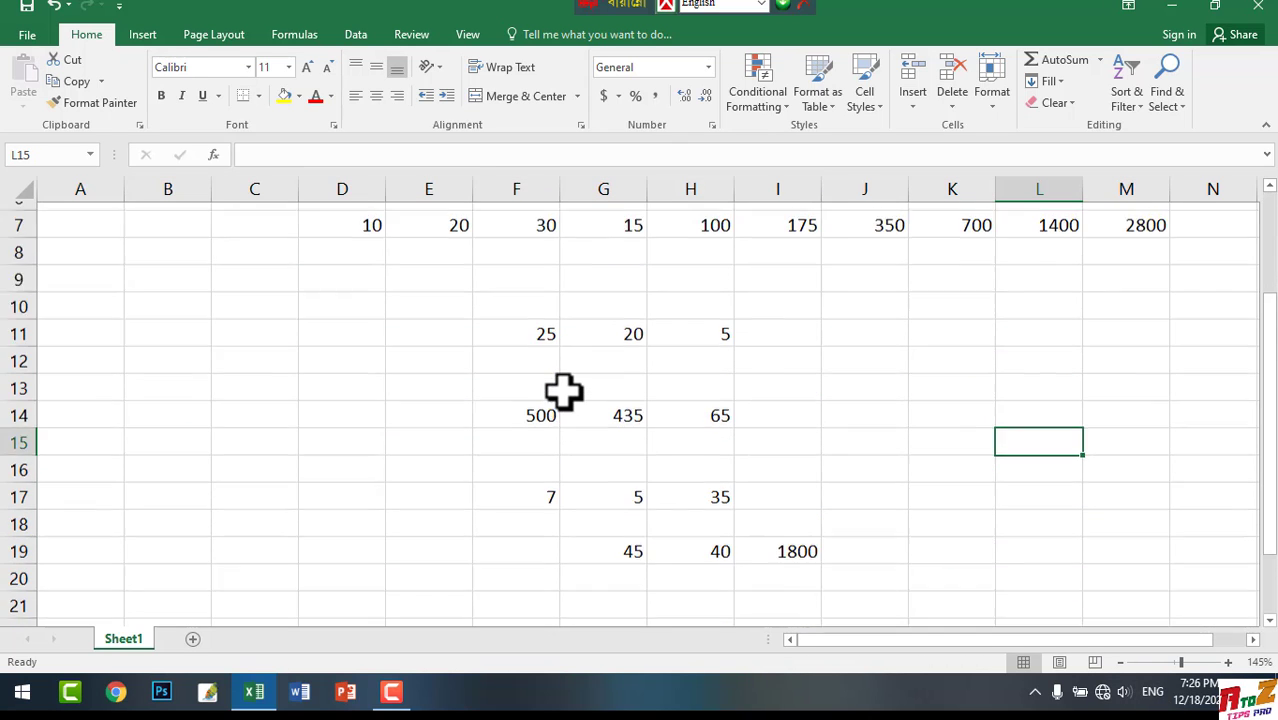
scroll(564, 392, up, 1)
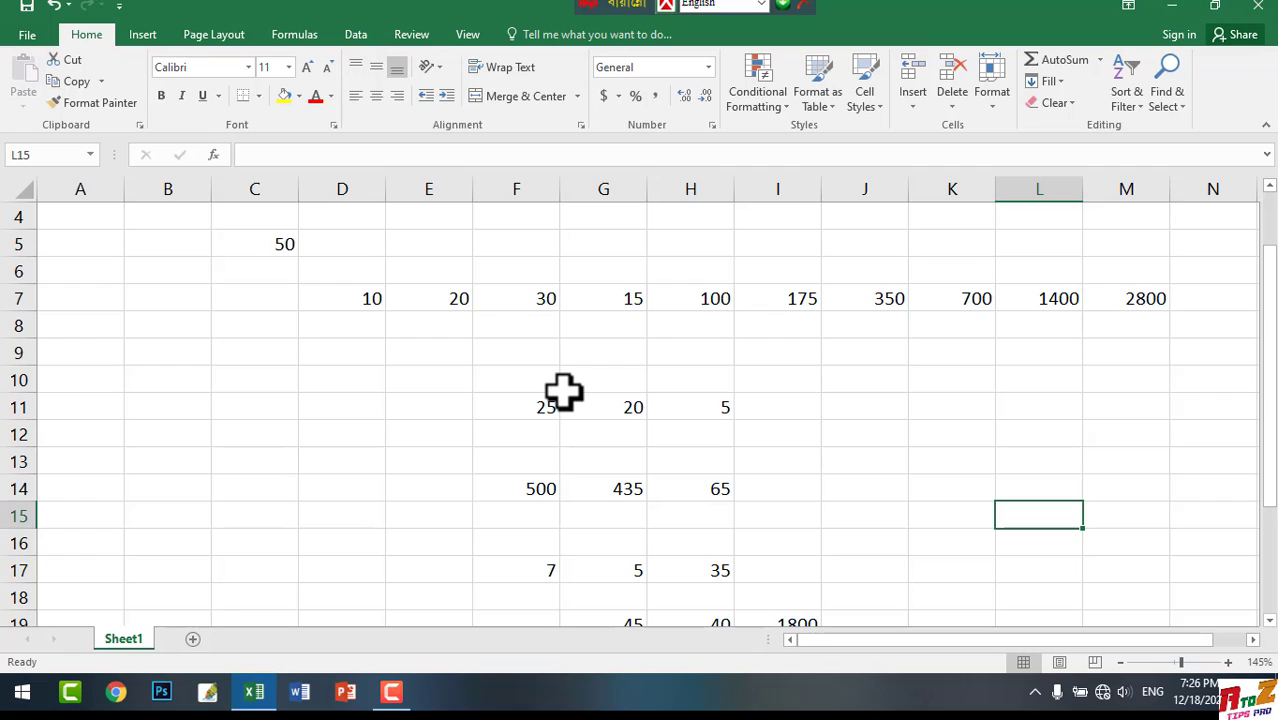